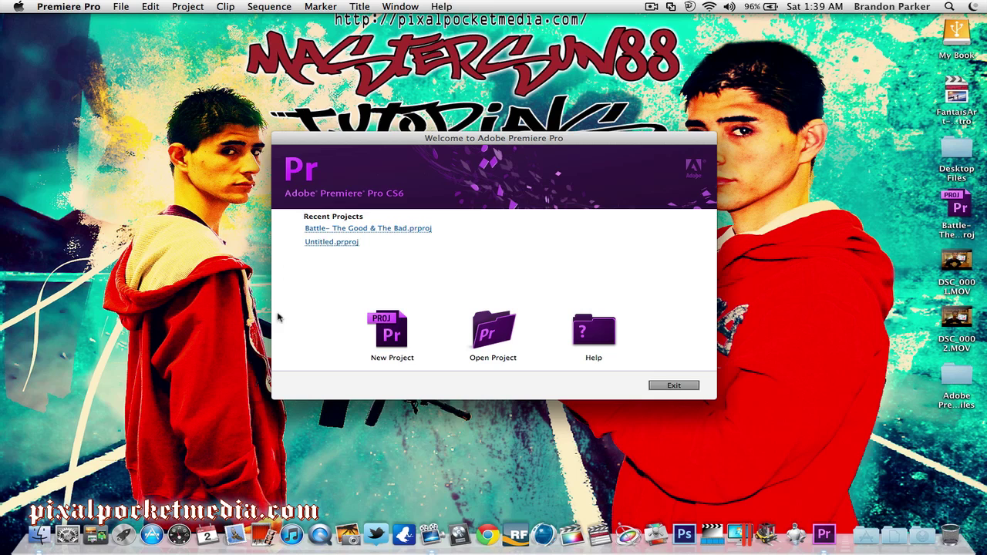
- Open the recent project Battle- The Good & The Bad.prproj and move the sequence playhead to 00:00:03:12
{"action": "left_click", "coordinate": [364, 231]}
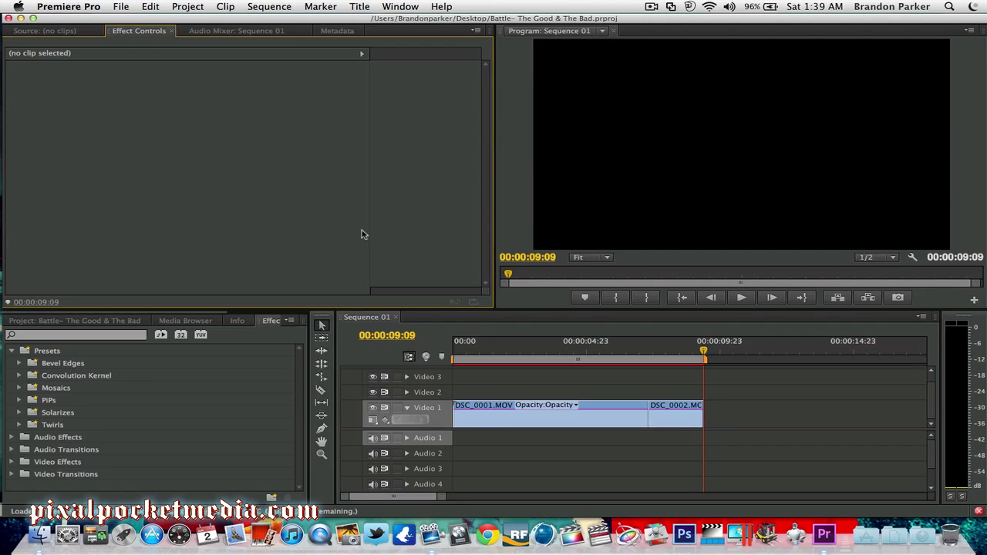
{"action": "left_click", "coordinate": [493, 351]}
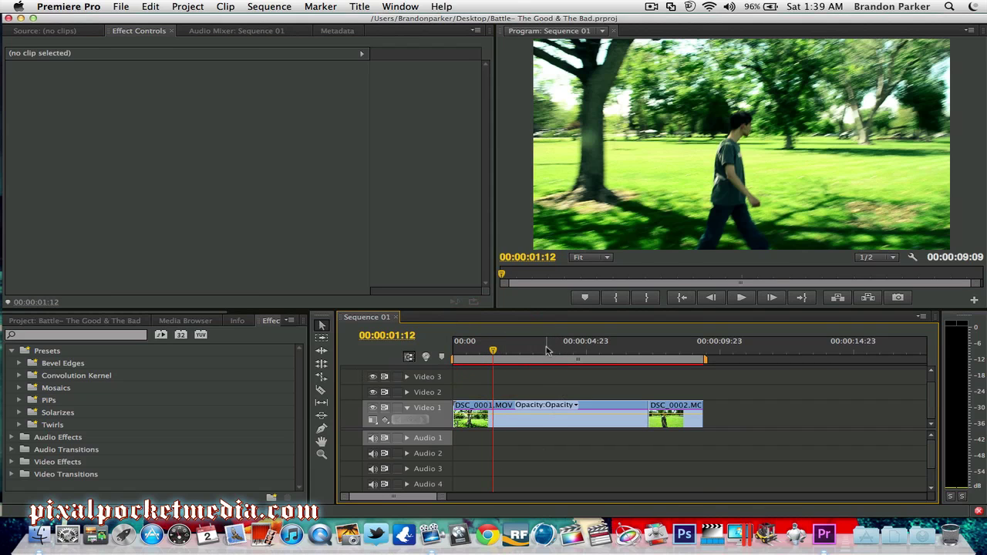
{"action": "left_click", "coordinate": [546, 351]}
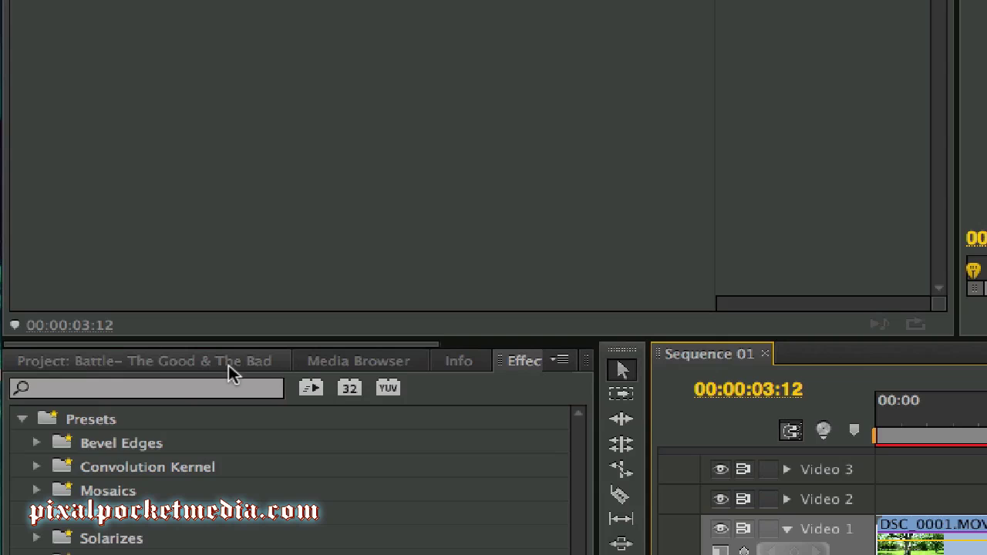
- Import DSC_0003.MOV into the project from the Footage folder inside Desktop Files
{"action": "left_click", "coordinate": [185, 361]}
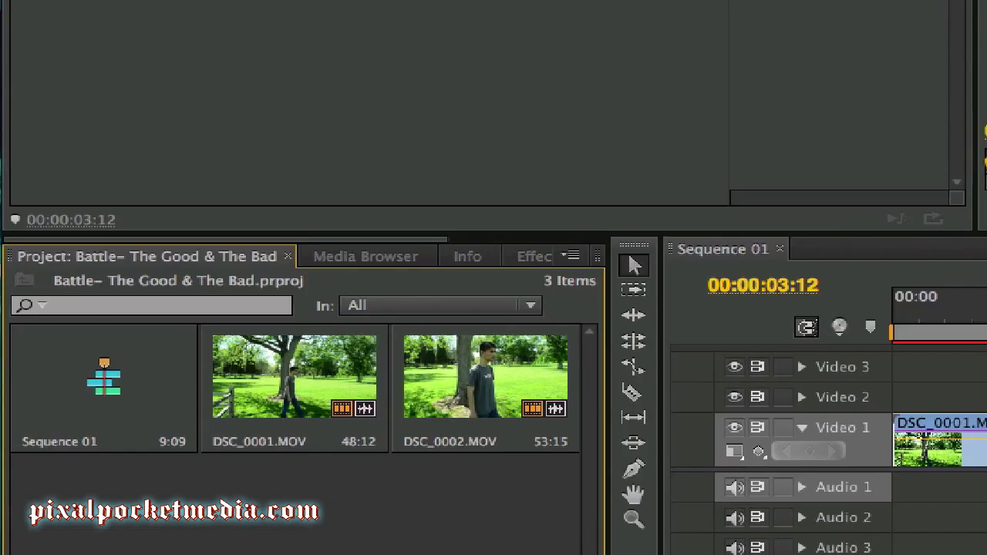
{"action": "left_click", "coordinate": [278, 13]}
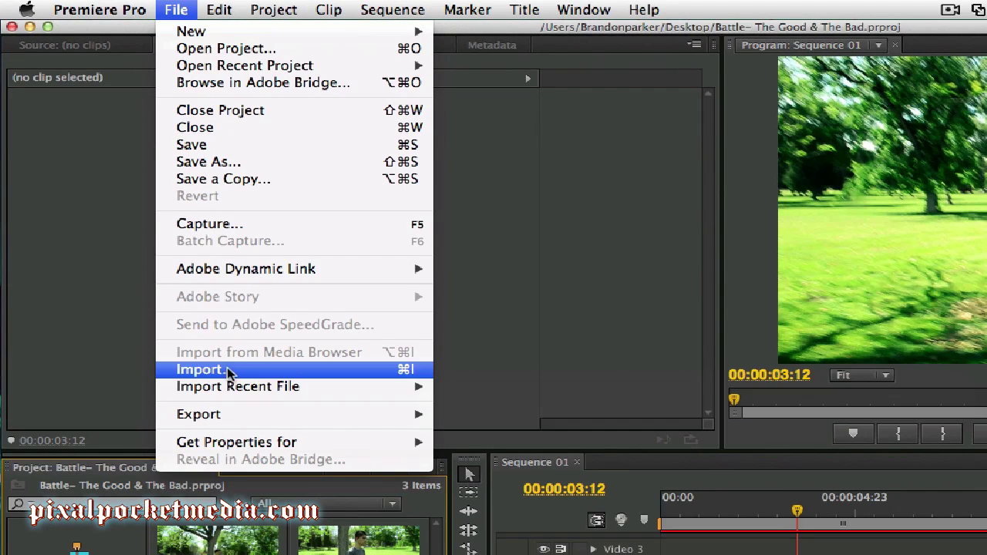
{"action": "left_click", "coordinate": [228, 369]}
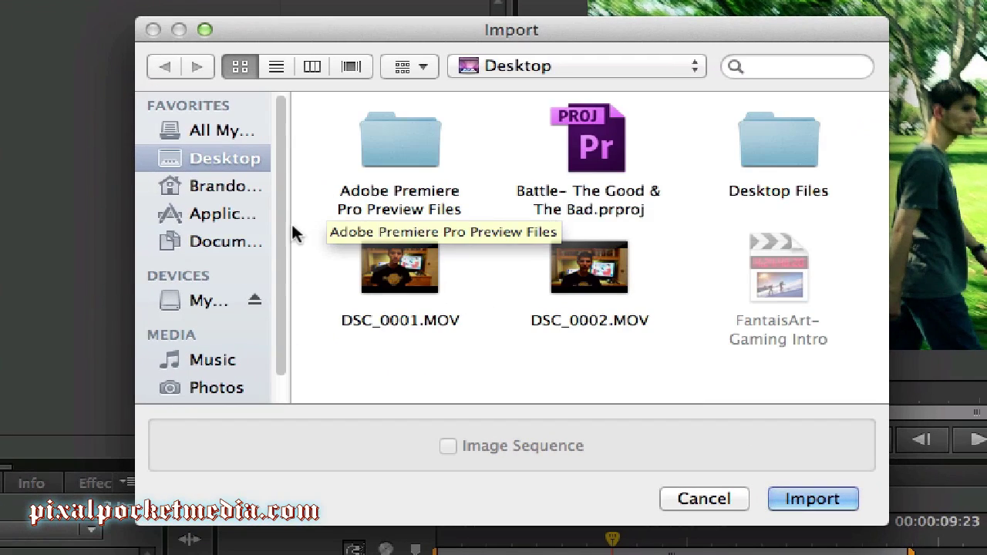
{"action": "double_click", "coordinate": [789, 143]}
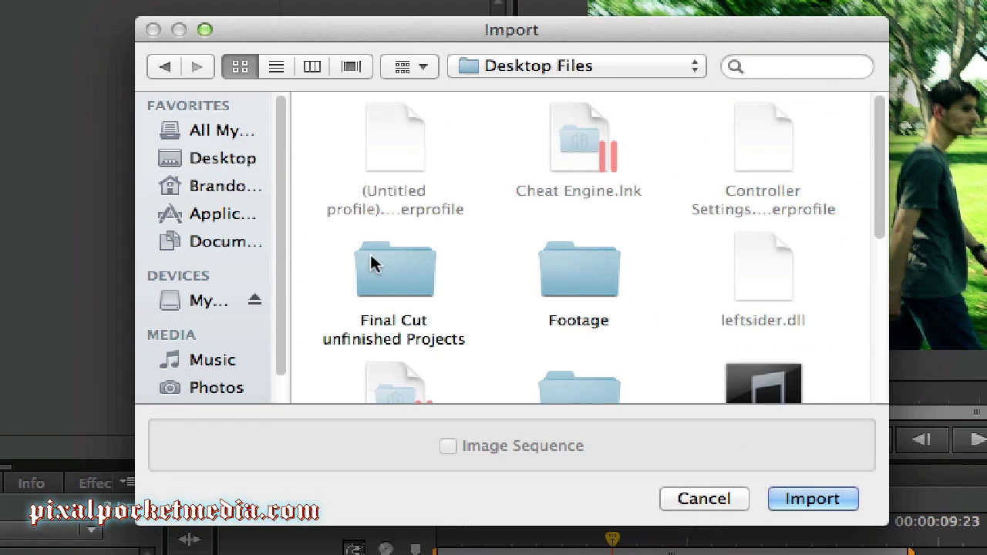
{"action": "scroll", "coordinate": [420, 261], "scroll_direction": "down", "scroll_amount": 2}
{"action": "double_click", "coordinate": [571, 199]}
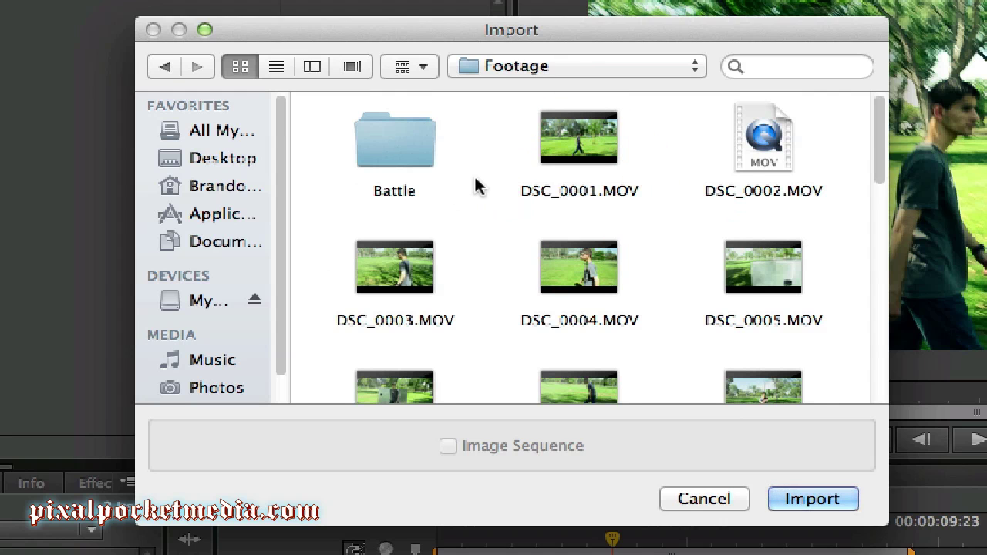
{"action": "scroll", "coordinate": [476, 185], "scroll_direction": "down", "scroll_amount": 5}
{"action": "scroll", "coordinate": [475, 185], "scroll_direction": "up", "scroll_amount": 1}
{"action": "scroll", "coordinate": [475, 185], "scroll_direction": "down", "scroll_amount": 5}
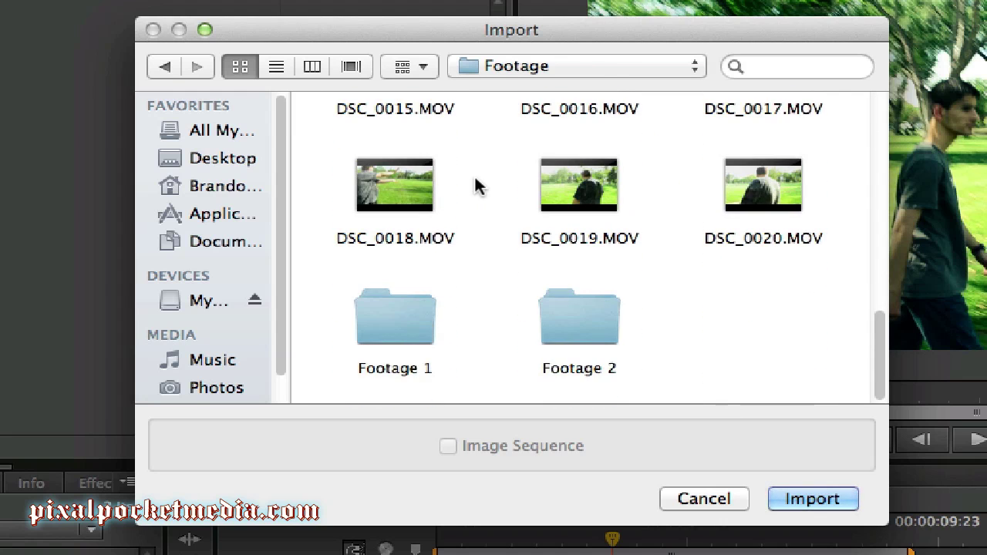
{"action": "scroll", "coordinate": [475, 185], "scroll_direction": "up", "scroll_amount": 2}
{"action": "scroll", "coordinate": [475, 185], "scroll_direction": "up", "scroll_amount": 6}
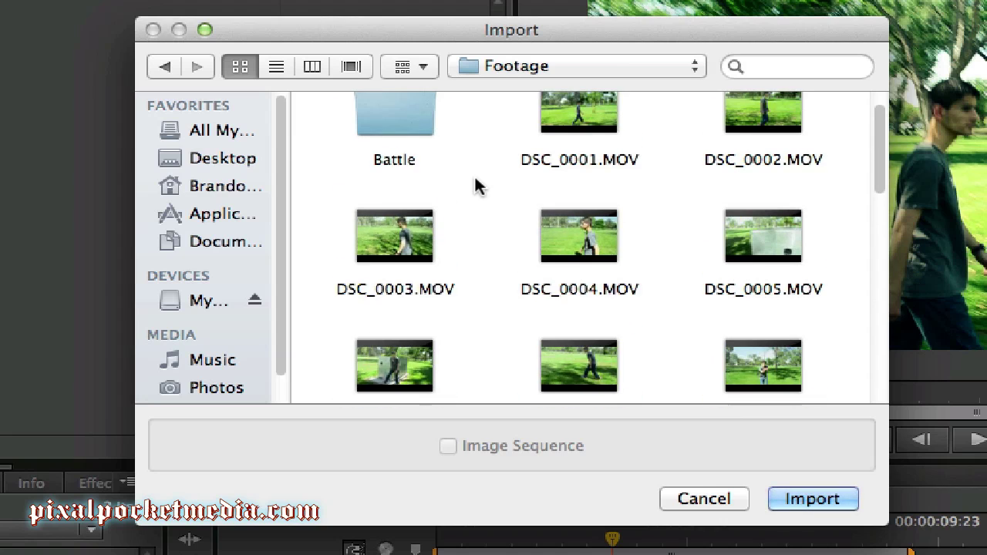
{"action": "left_click", "coordinate": [412, 271]}
{"action": "left_click", "coordinate": [828, 499]}
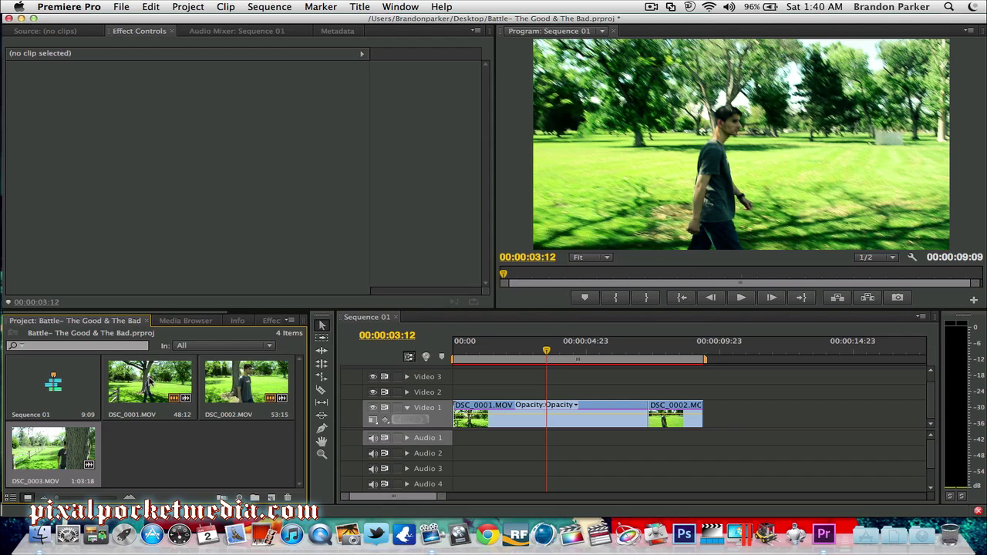
{"action": "left_click", "coordinate": [152, 381]}
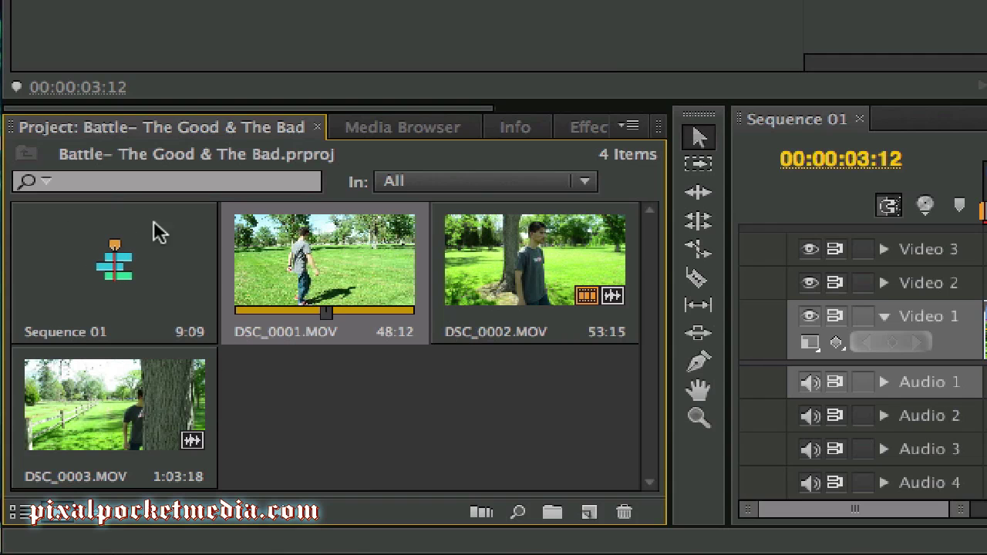
{"action": "left_click", "coordinate": [130, 270]}
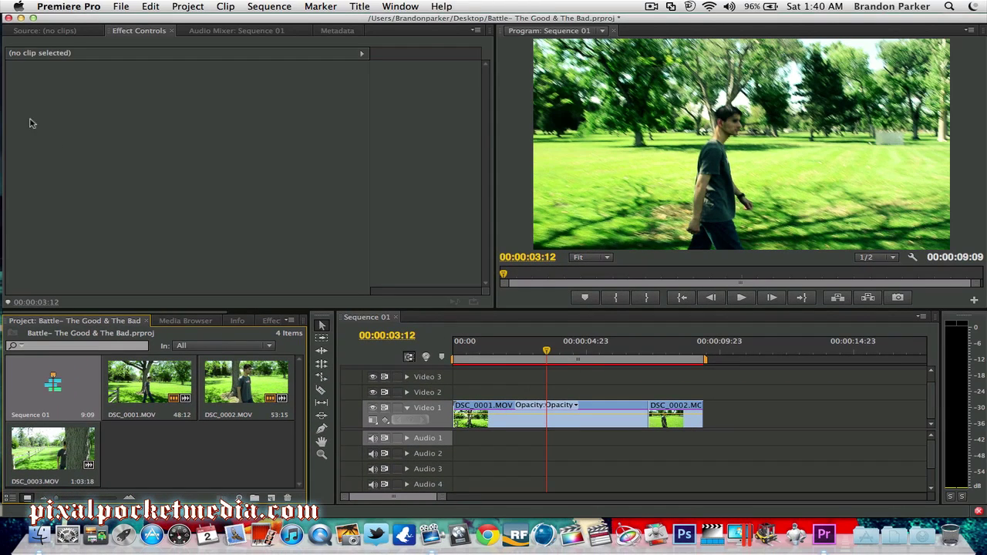
{"action": "left_click", "coordinate": [45, 31]}
{"action": "left_click", "coordinate": [138, 31]}
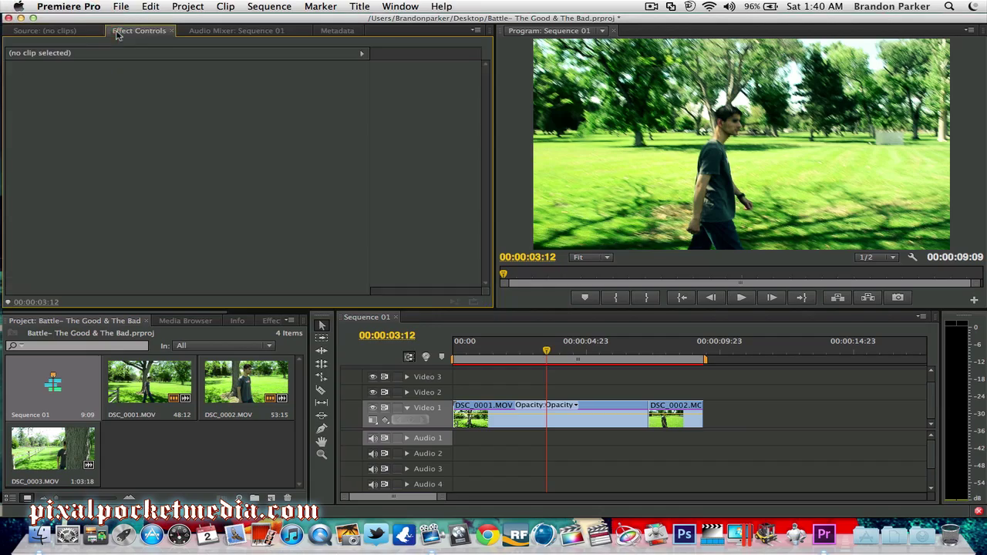
{"action": "left_click", "coordinate": [121, 7]}
{"action": "mouse_move", "coordinate": [127, 29]}
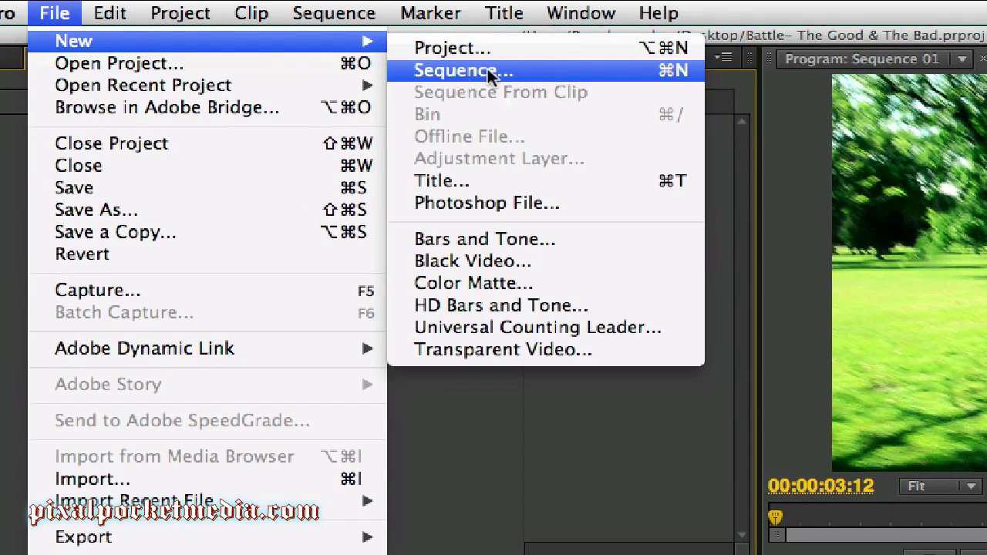
{"action": "left_click", "coordinate": [4, 325]}
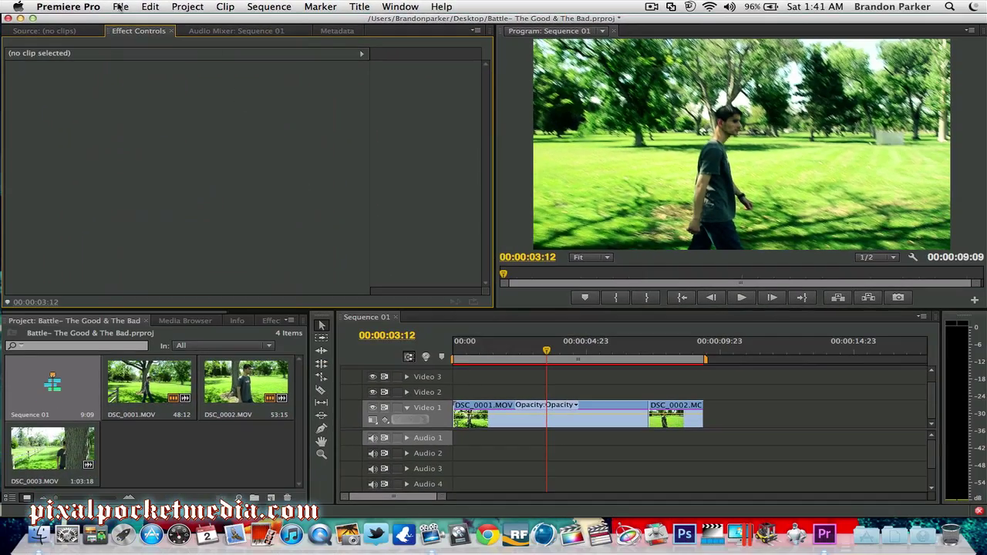
- Create a new sequence with the DVCPROHD 1080p24 preset, checking its settings and tracks before accepting it
{"action": "left_click", "coordinate": [116, 7]}
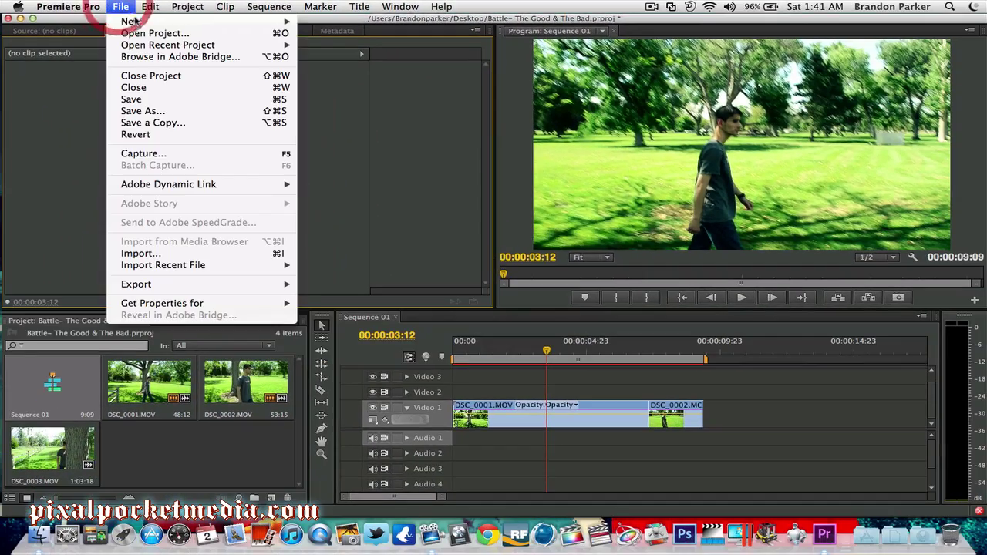
{"action": "mouse_move", "coordinate": [138, 23]}
{"action": "left_click", "coordinate": [353, 37]}
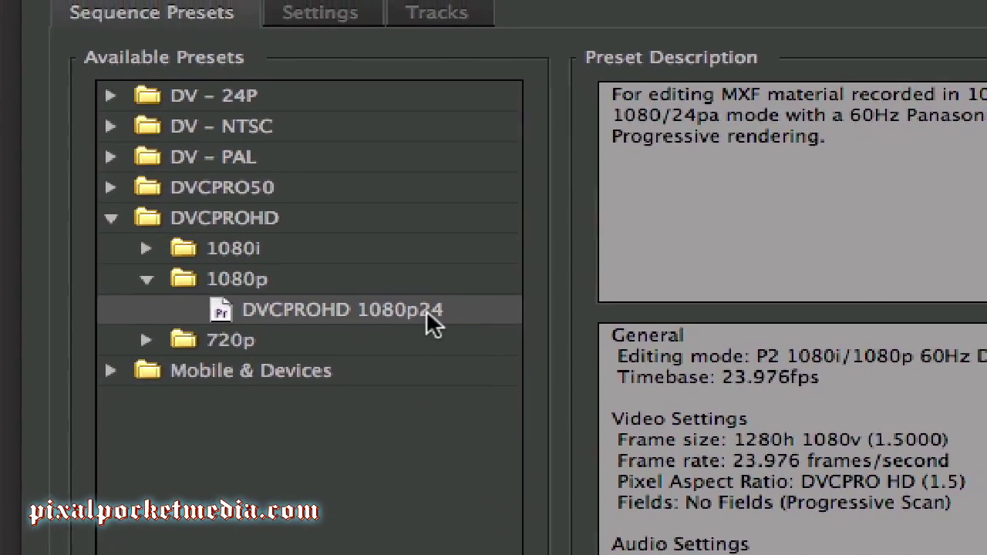
{"action": "left_click", "coordinate": [291, 39]}
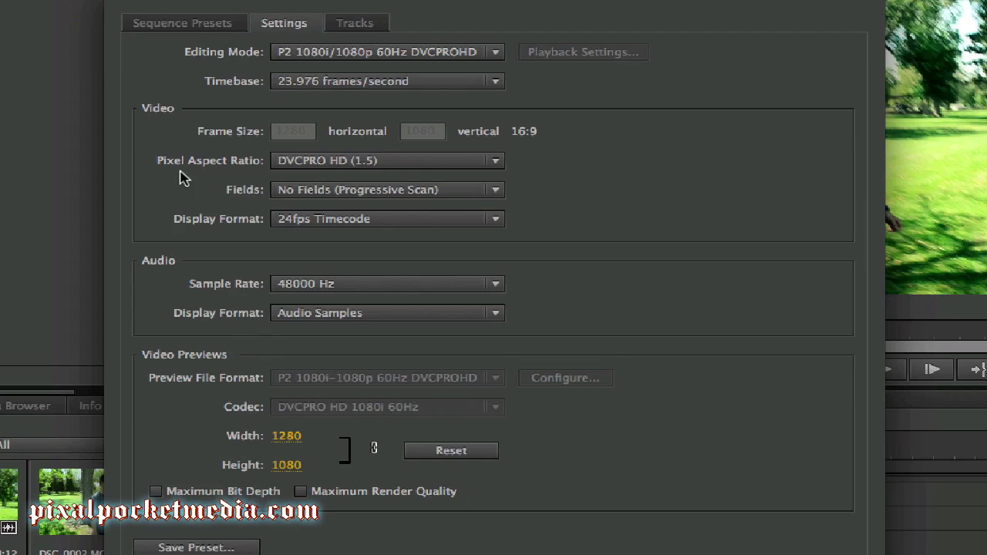
{"action": "left_click", "coordinate": [359, 24]}
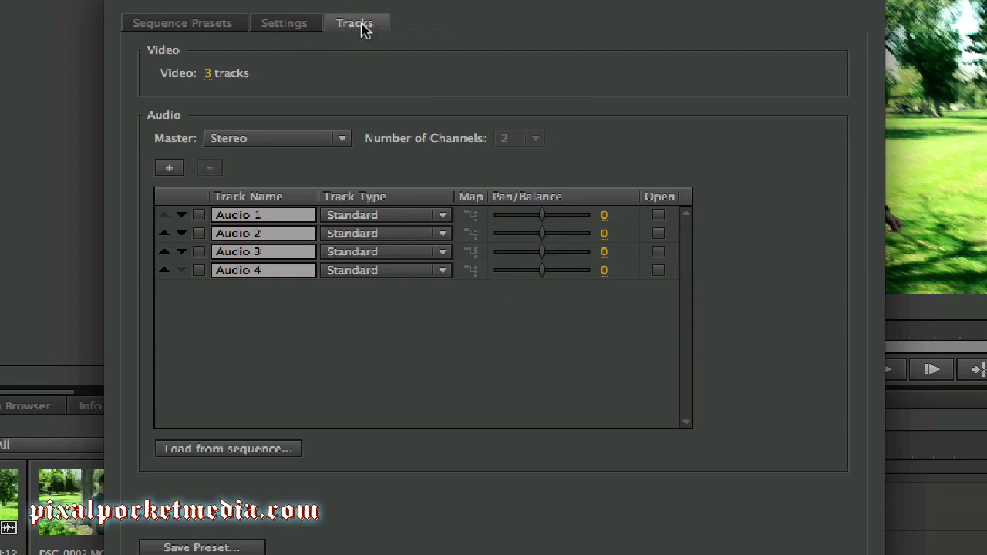
{"action": "left_click", "coordinate": [214, 29]}
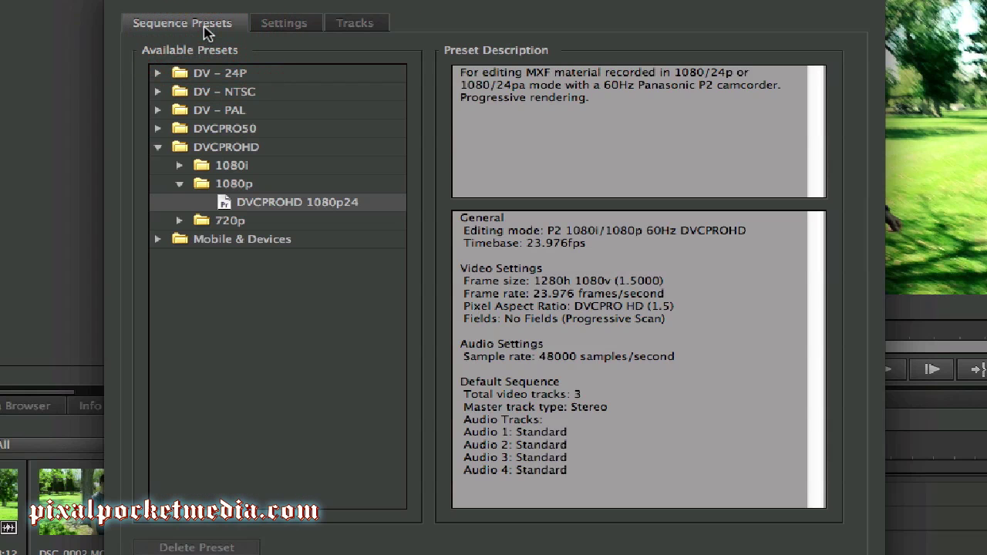
{"action": "left_click", "coordinate": [282, 25]}
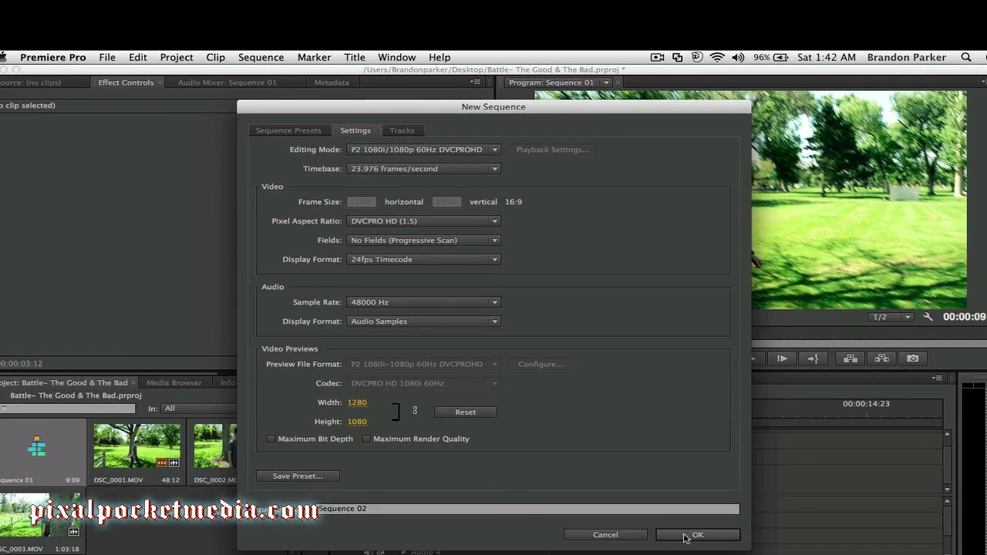
{"action": "left_click", "coordinate": [694, 534]}
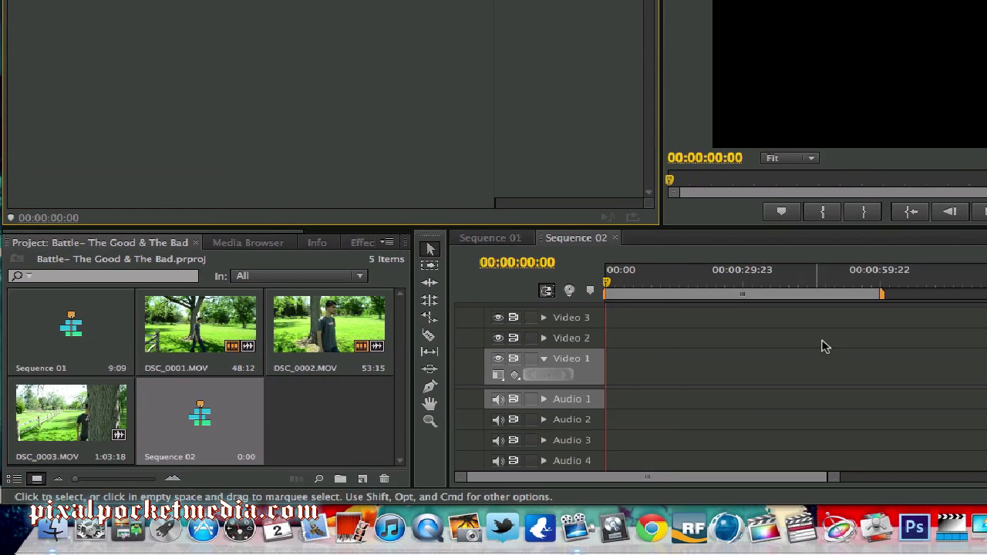
- Open Sequence 01 from the project items to view its timeline and return to Sequence 02
{"action": "left_click", "coordinate": [93, 326]}
{"action": "left_click", "coordinate": [171, 327]}
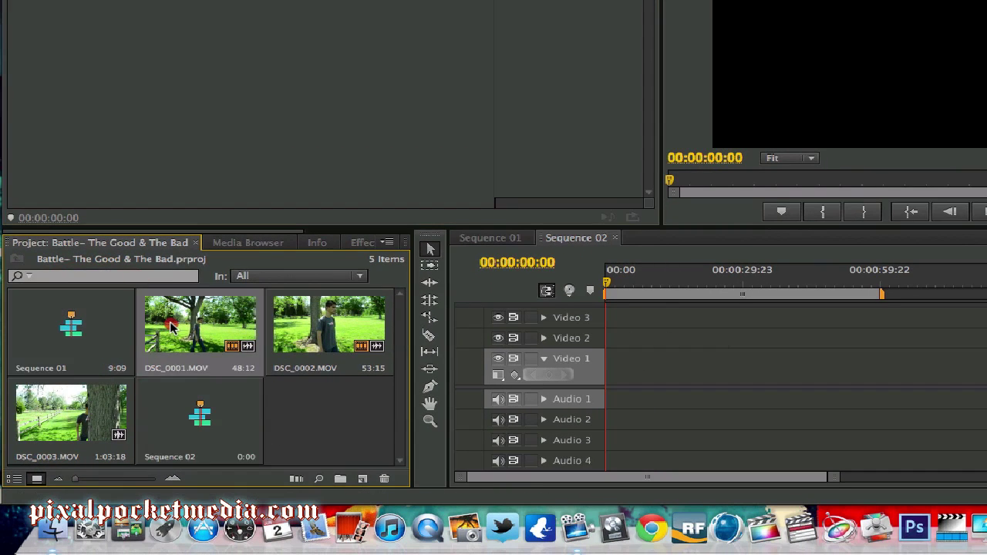
{"action": "left_click", "coordinate": [325, 325]}
{"action": "left_click", "coordinate": [188, 402]}
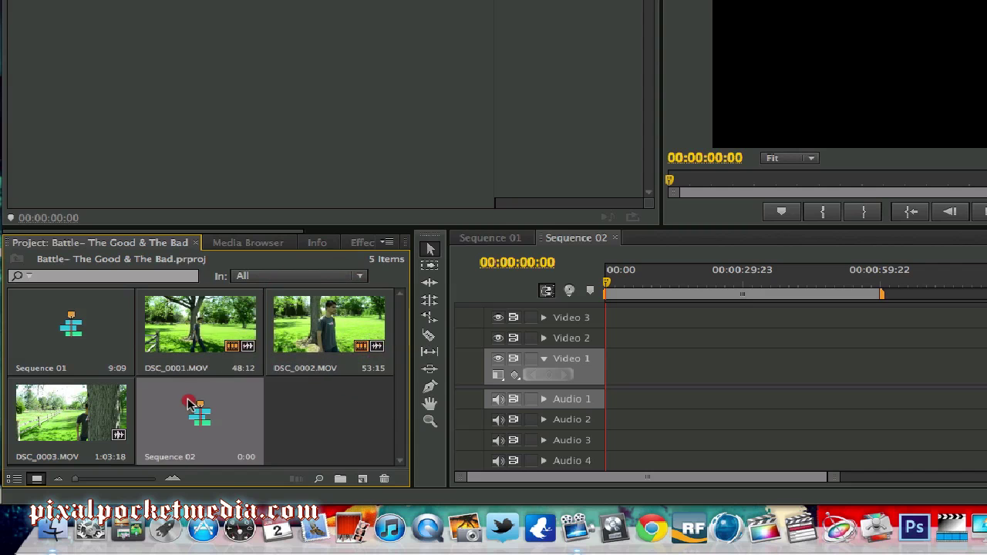
{"action": "left_click", "coordinate": [97, 330]}
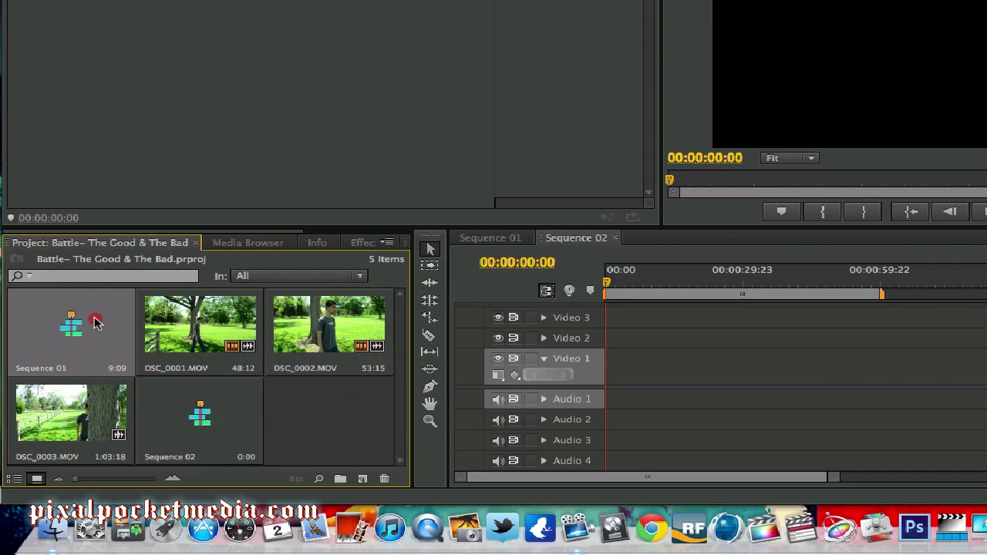
{"action": "double_click", "coordinate": [96, 323]}
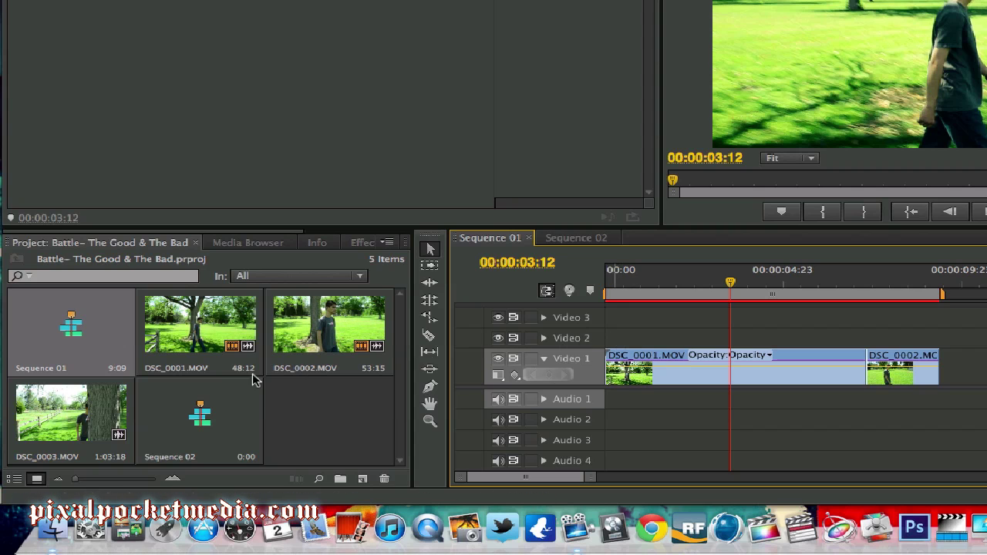
{"action": "left_click", "coordinate": [221, 408]}
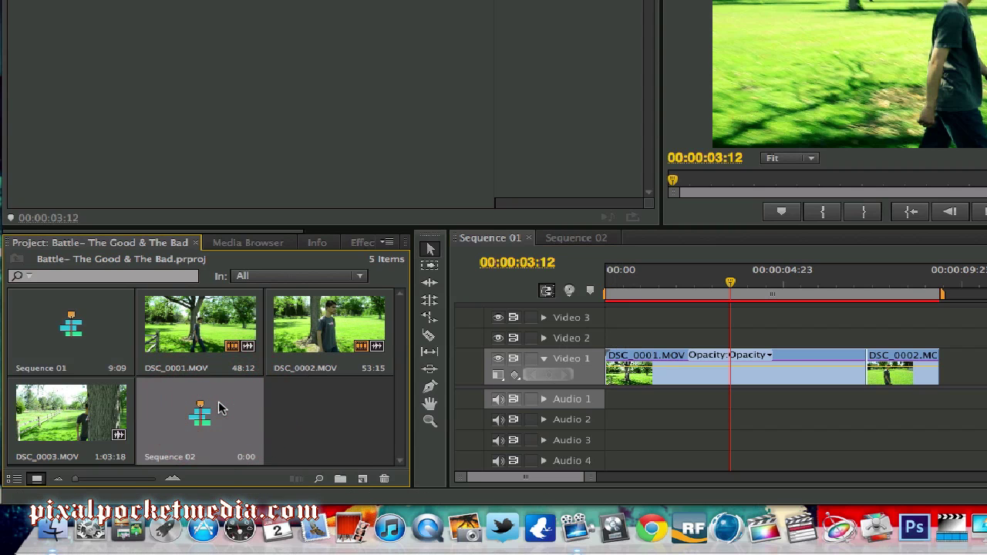
{"action": "double_click", "coordinate": [208, 424]}
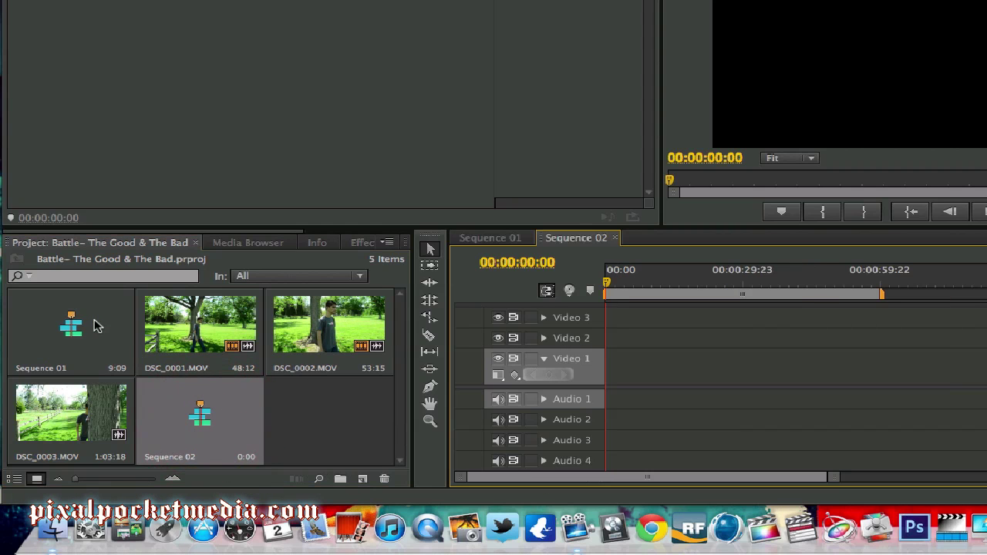
- Nest Sequence 01 in Sequence 02 on Video 2 and Audio 2 at 00:00:00:00, and scrub to 00:00:03:10
{"action": "left_click_drag", "start_coordinate": [95, 325], "coordinate": [593, 351]}
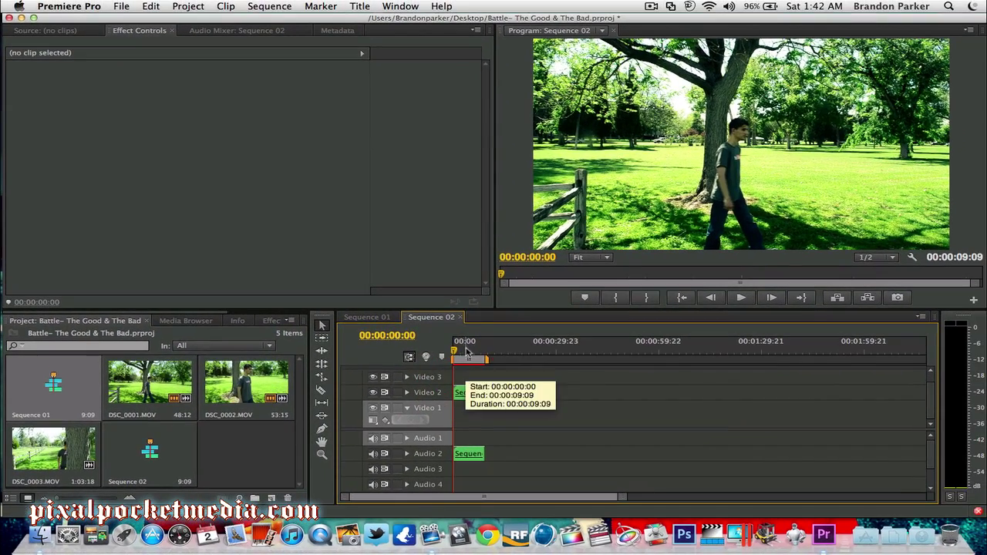
{"action": "left_click", "coordinate": [470, 341]}
{"action": "left_click_drag", "start_coordinate": [476, 351], "coordinate": [465, 352]}
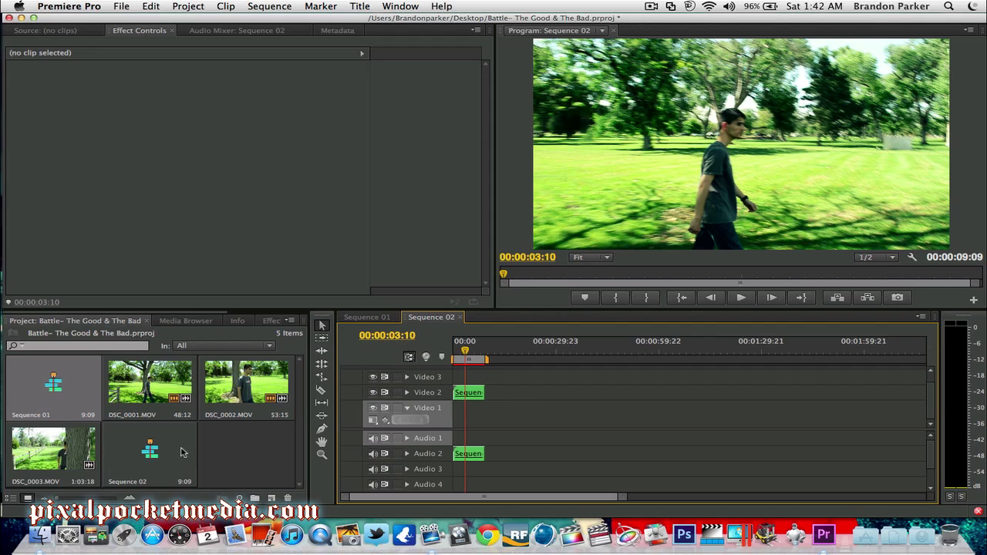
- Compare the original clips in Sequence 01 with the nested version in Sequence 02, ending on Sequence 02
{"action": "left_click", "coordinate": [378, 318]}
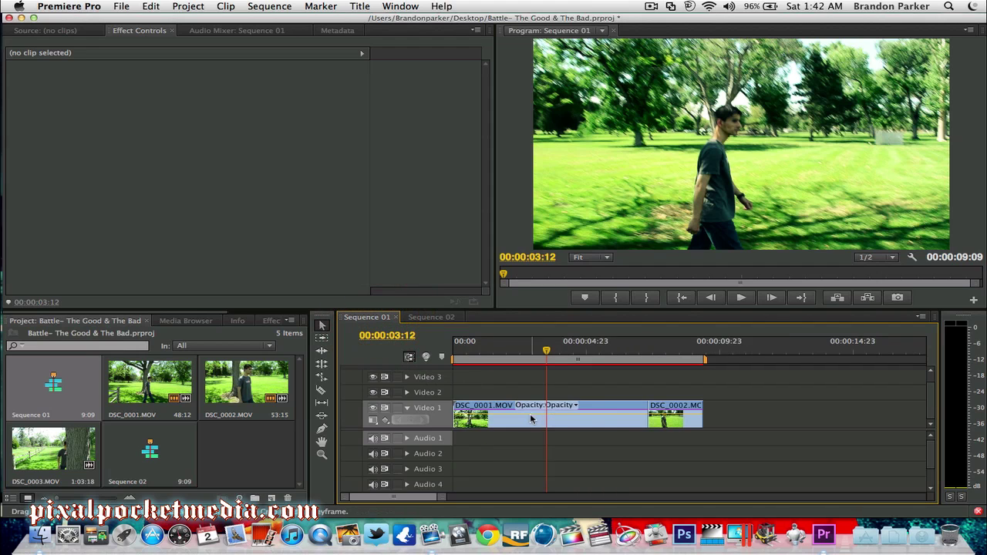
{"action": "left_click", "coordinate": [433, 317]}
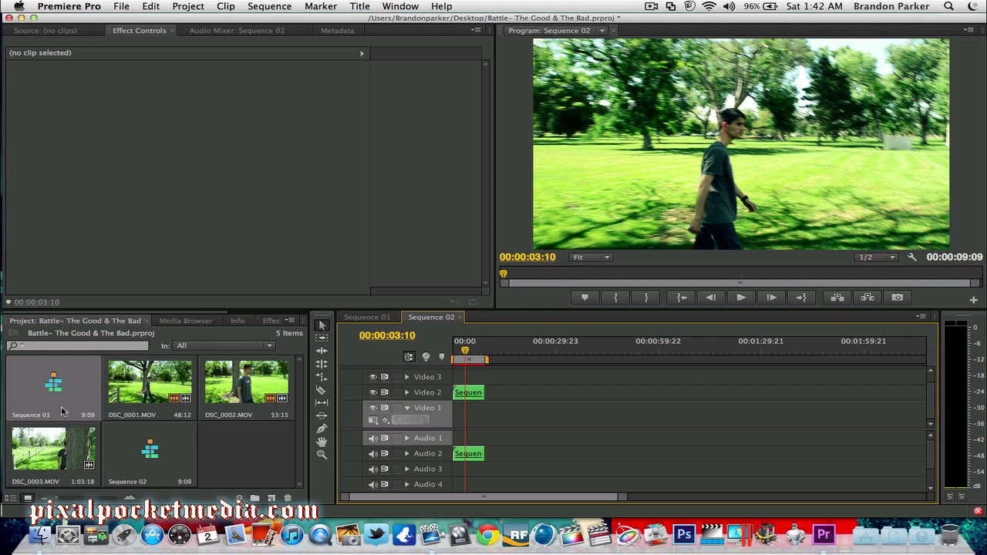
{"action": "left_click", "coordinate": [367, 318]}
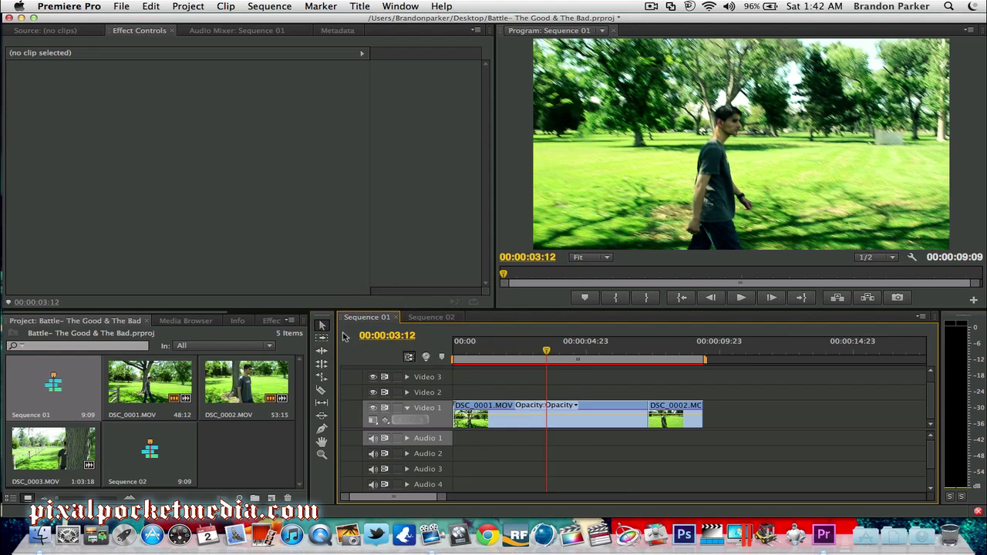
{"action": "left_click", "coordinate": [424, 317]}
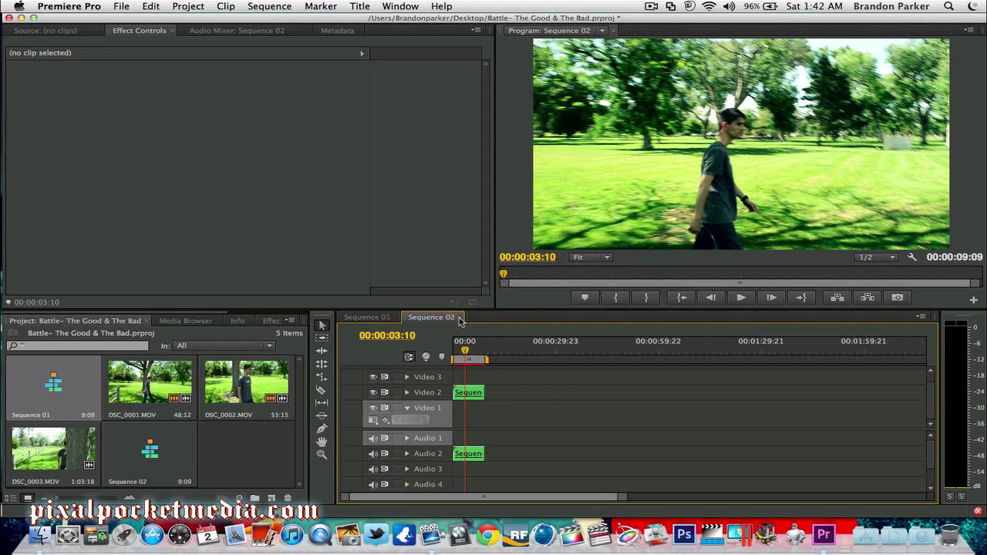
- Close the Sequence 02 timeline and delete Sequence 02 from the project items
{"action": "left_click", "coordinate": [458, 318]}
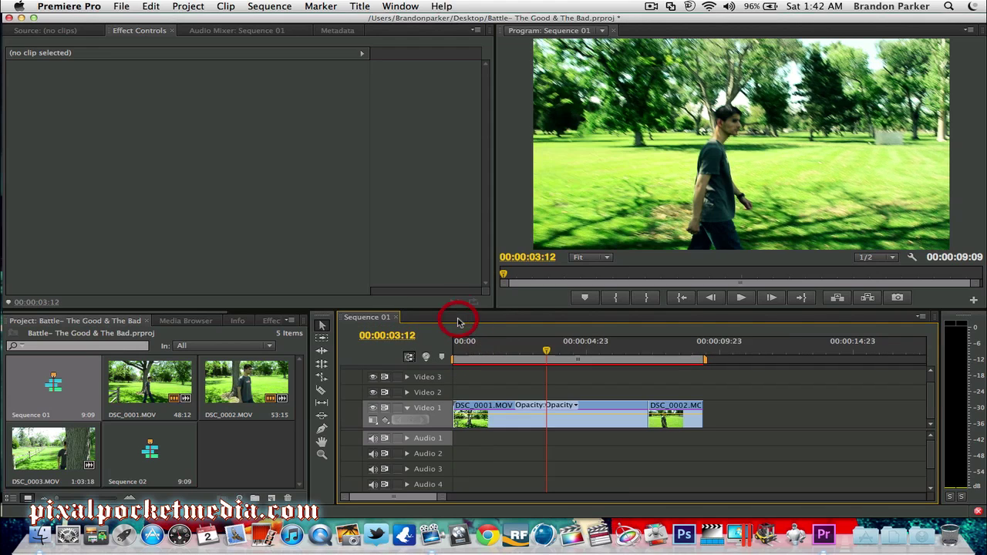
{"action": "left_click", "coordinate": [169, 457]}
{"action": "key", "text": "Delete"}
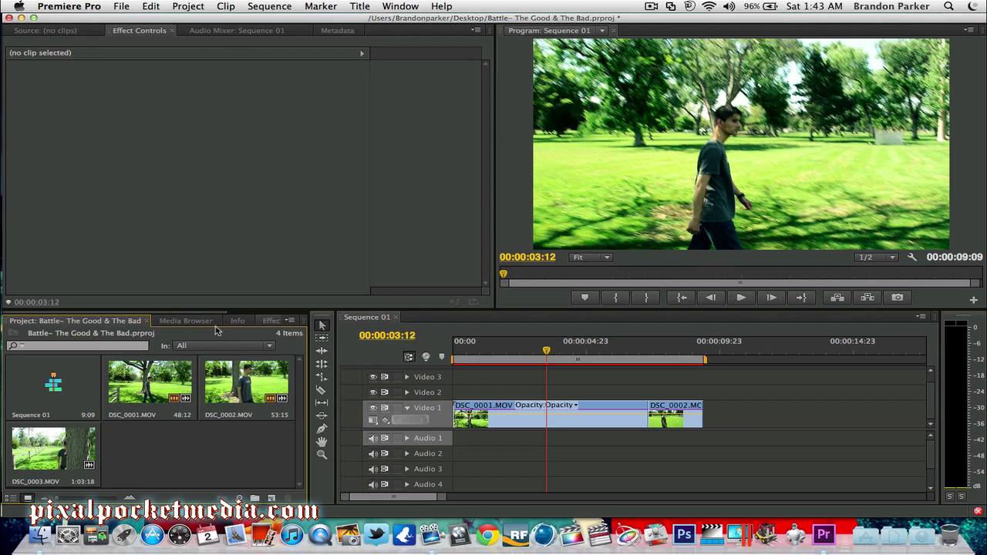
- Add DSC_0003.MOV to Video 1 and Audio 1 of Sequence 01, a short gap after DSC_0002.MOV
{"action": "left_click", "coordinate": [50, 449]}
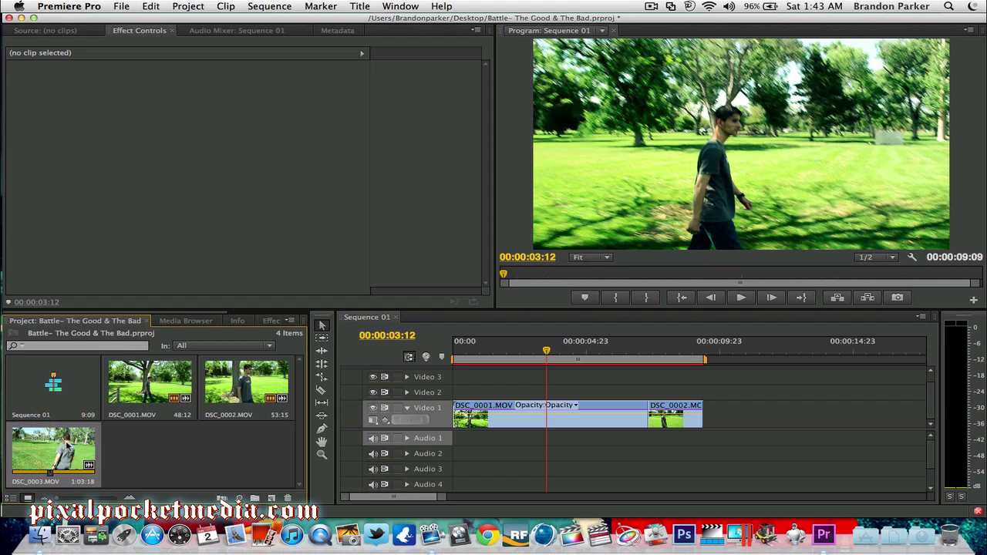
{"action": "left_click_drag", "start_coordinate": [127, 454], "coordinate": [736, 409]}
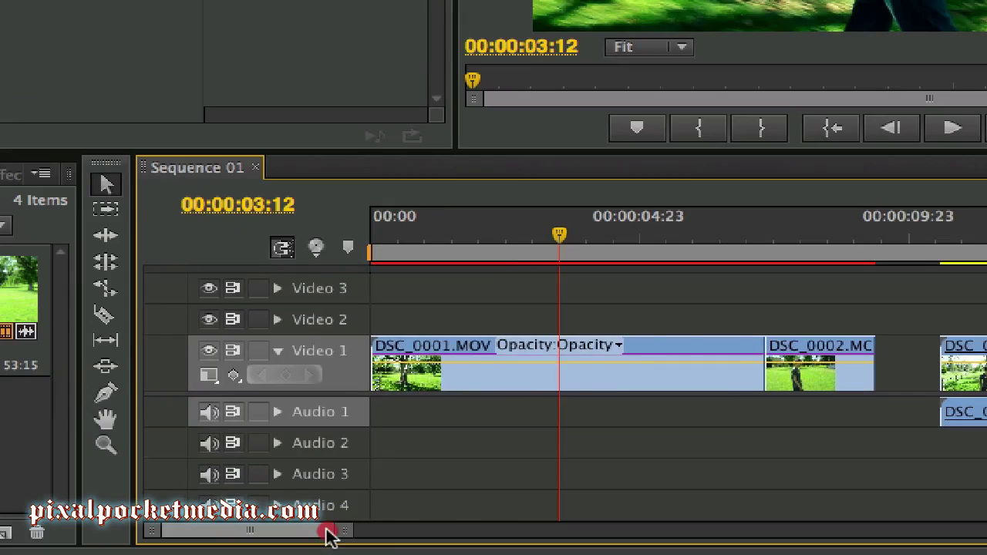
{"action": "mouse_move", "coordinate": [326, 533]}
{"action": "left_mouse_down"}
{"action": "mouse_move", "coordinate": [378, 531]}
{"action": "mouse_move", "coordinate": [344, 531]}
{"action": "left_mouse_up"}
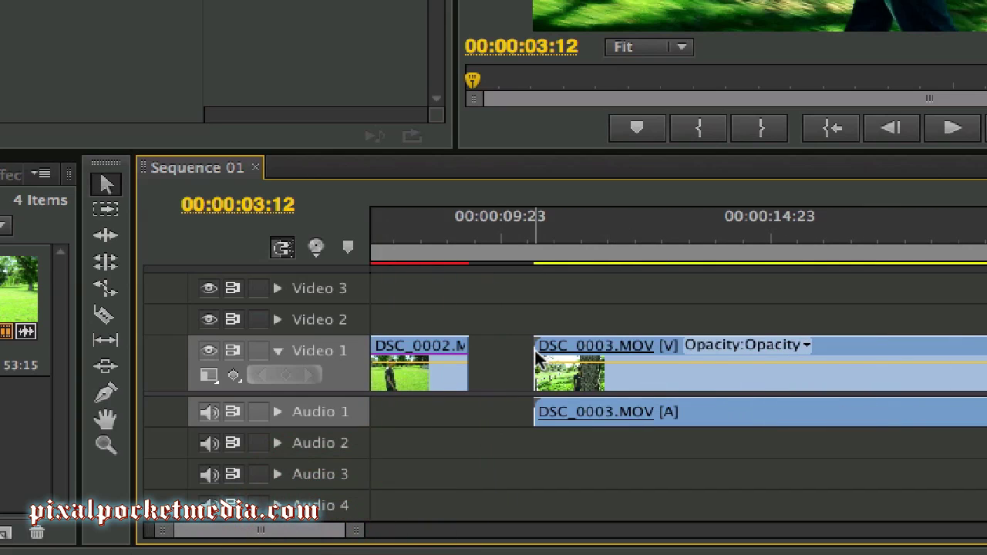
- Try to extend the start of DSC_0003.MOV earlier, and scrub through the clip to 00:00:13:12
{"action": "mouse_move", "coordinate": [538, 356]}
{"action": "left_mouse_down"}
{"action": "mouse_move", "coordinate": [637, 362]}
{"action": "mouse_move", "coordinate": [518, 377]}
{"action": "mouse_move", "coordinate": [531, 373]}
{"action": "left_mouse_up"}
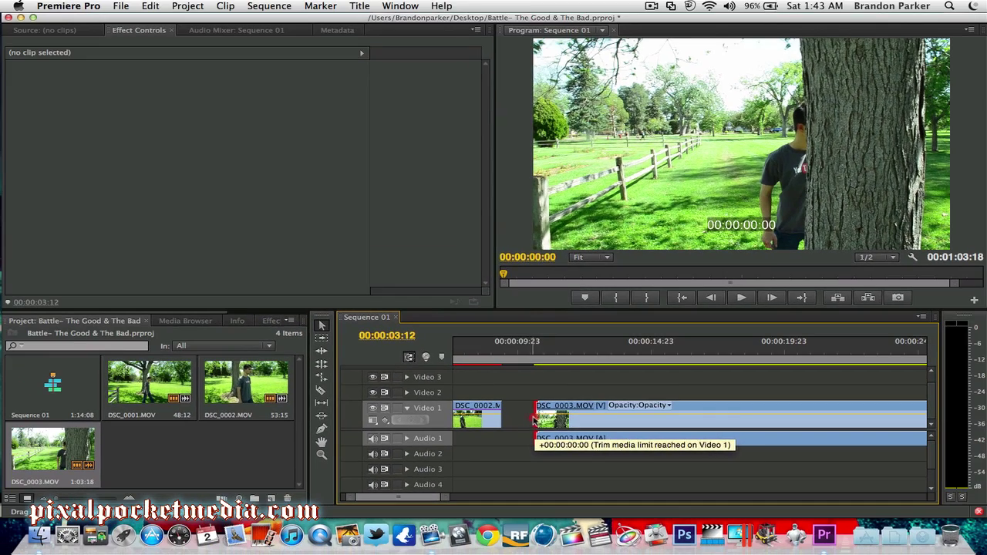
{"action": "mouse_move", "coordinate": [532, 419]}
{"action": "left_mouse_down"}
{"action": "mouse_move", "coordinate": [522, 422]}
{"action": "mouse_move", "coordinate": [533, 416]}
{"action": "left_mouse_up"}
{"action": "left_click", "coordinate": [567, 360]}
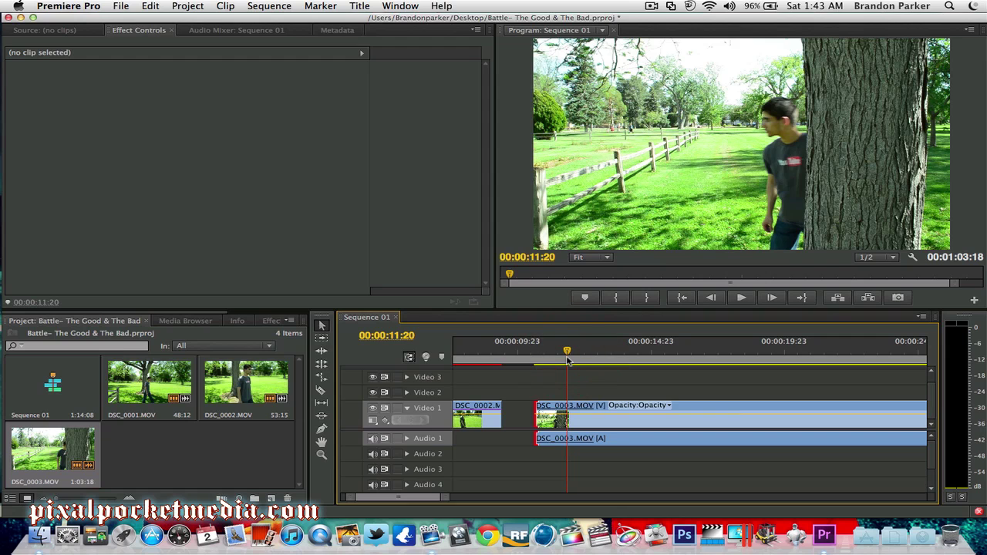
{"action": "left_click", "coordinate": [612, 358]}
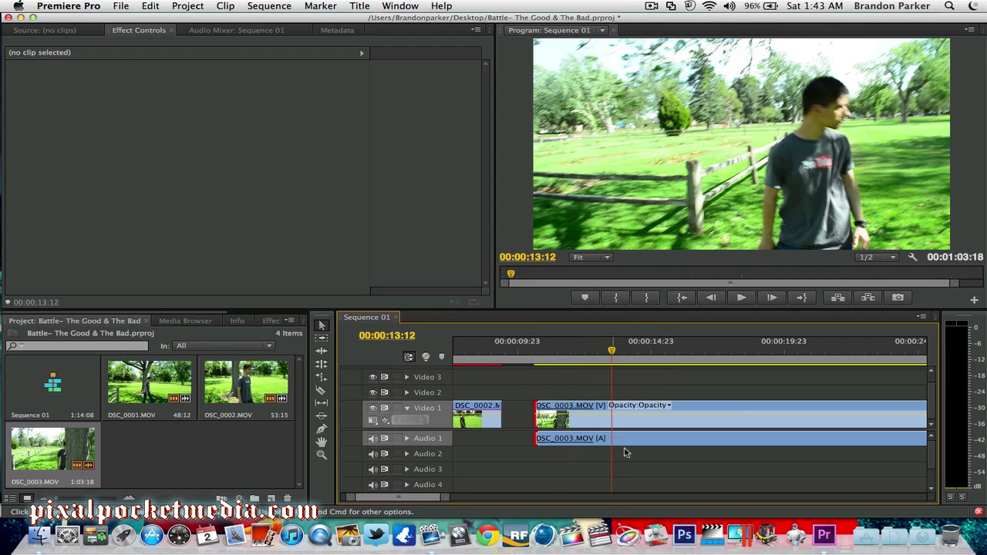
- Shorten DSC_0003.MOV from its end and place it directly after DSC_0002.MOV, ending the sequence at 00:00:12:07
{"action": "left_click_drag", "start_coordinate": [411, 498], "coordinate": [462, 497]}
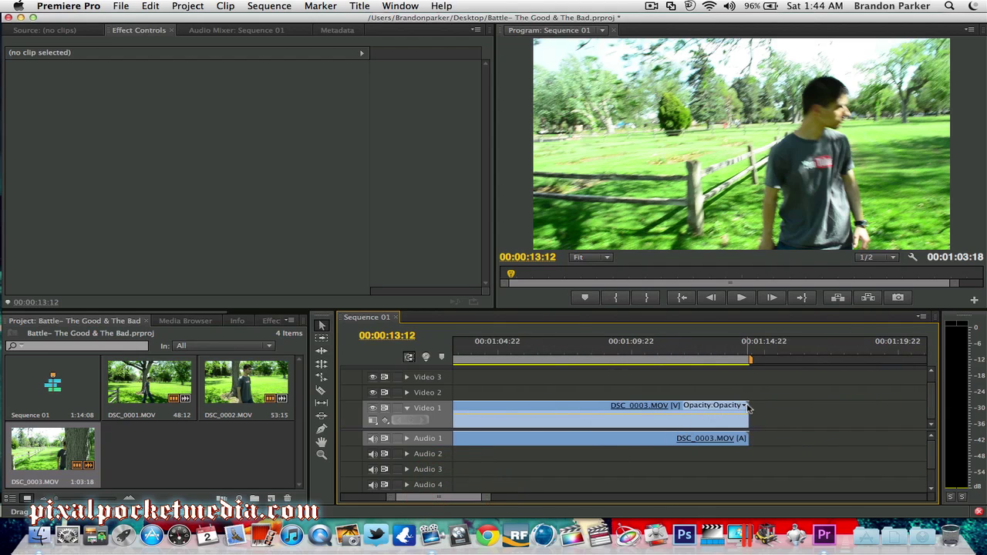
{"action": "left_click_drag", "start_coordinate": [746, 409], "coordinate": [547, 414]}
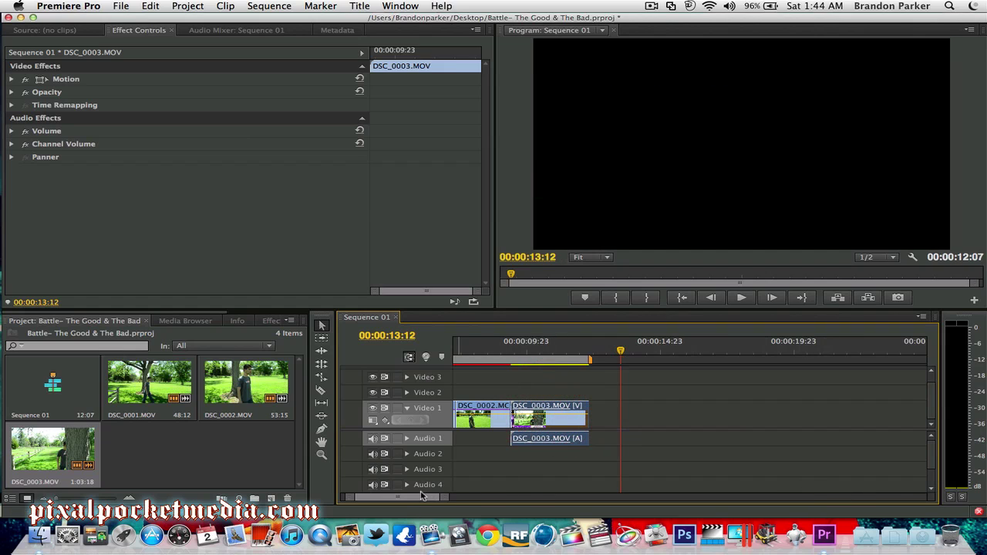
{"action": "left_click_drag", "start_coordinate": [421, 497], "coordinate": [412, 498]}
- Play back the cut from DSC_0002.MOV to DSC_0003.MOV several times and park the playhead at 00:00:10:09
{"action": "left_click", "coordinate": [739, 387]}
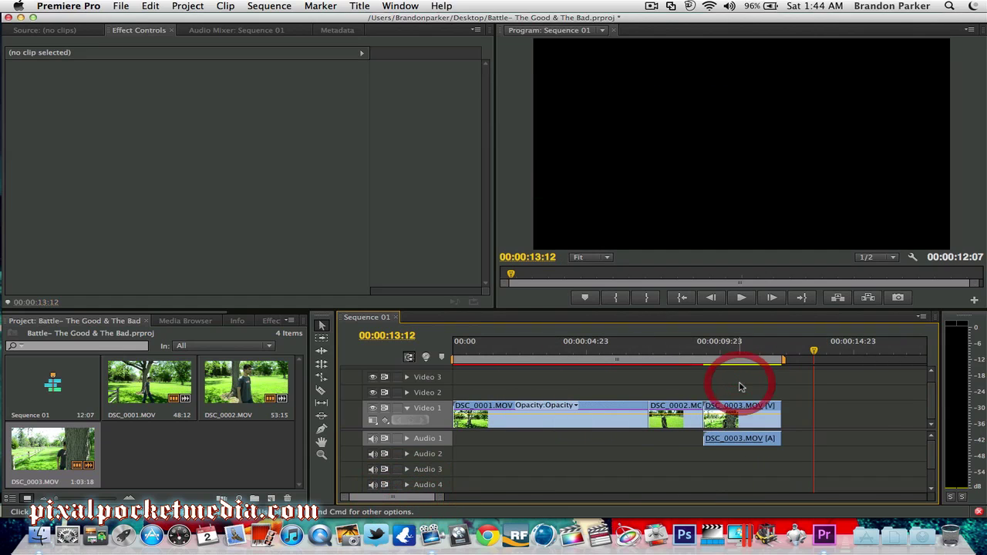
{"action": "left_click", "coordinate": [702, 348]}
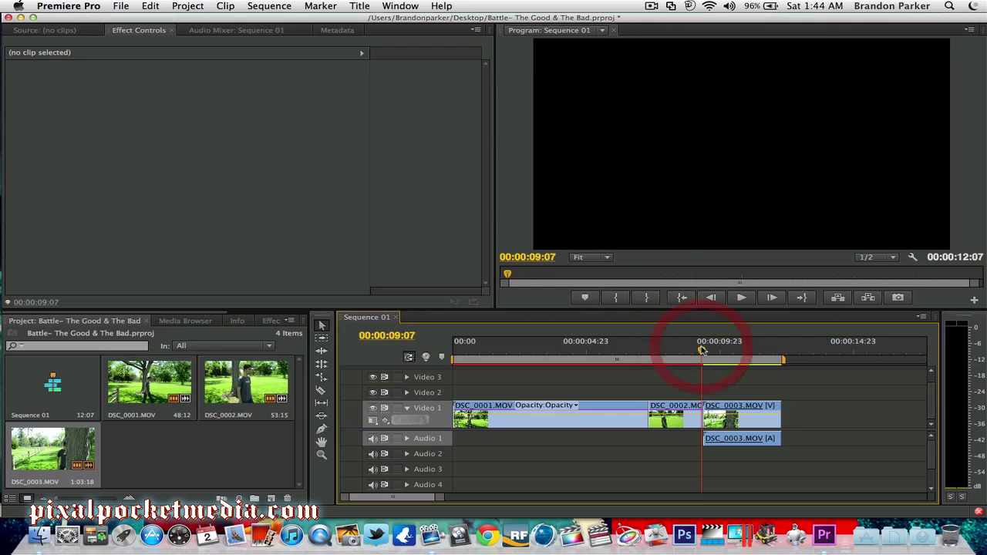
{"action": "key", "text": "space"}
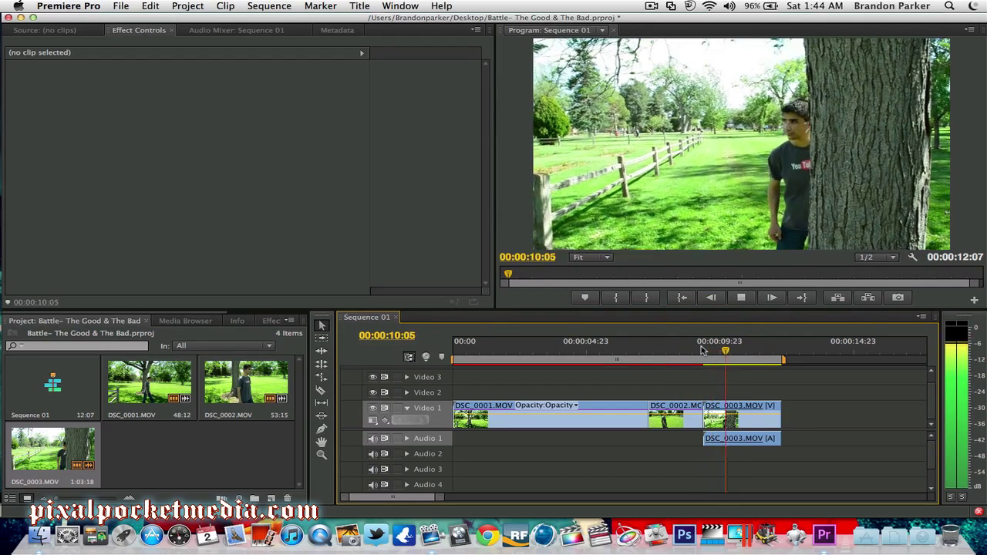
{"action": "key", "text": "space"}
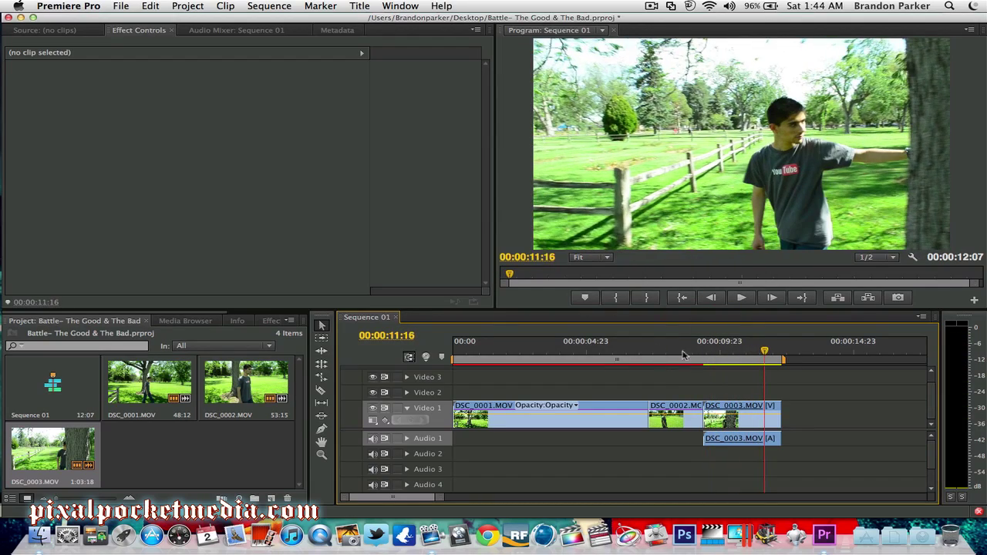
{"action": "left_click", "coordinate": [688, 354]}
{"action": "key", "text": "space"}
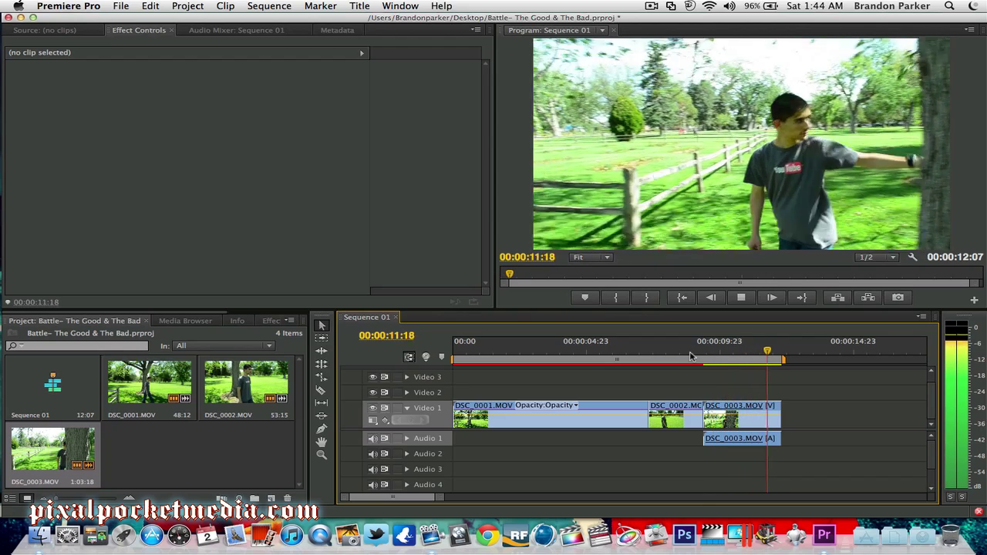
{"action": "left_click", "coordinate": [647, 355]}
{"action": "key", "text": "space"}
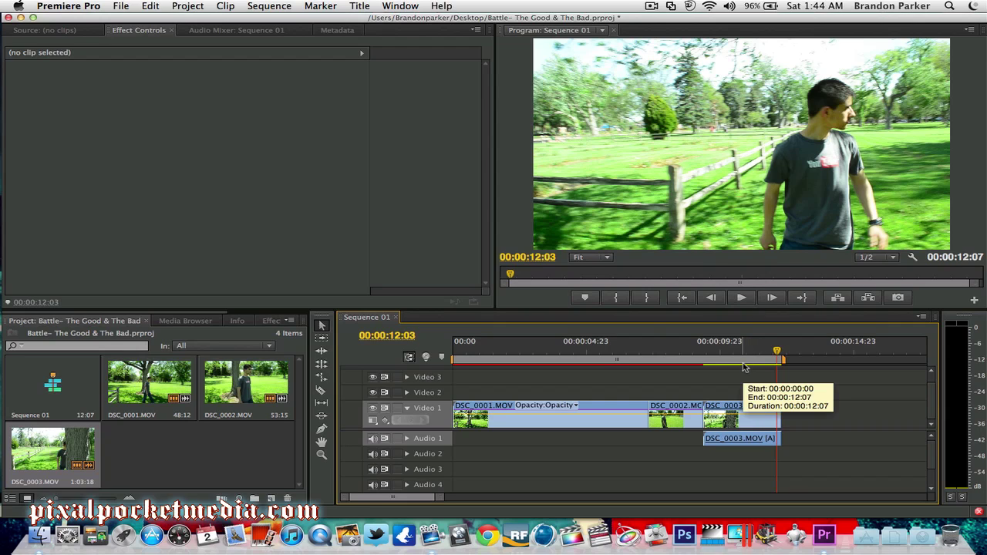
{"action": "left_click", "coordinate": [695, 352]}
{"action": "left_click", "coordinate": [729, 351]}
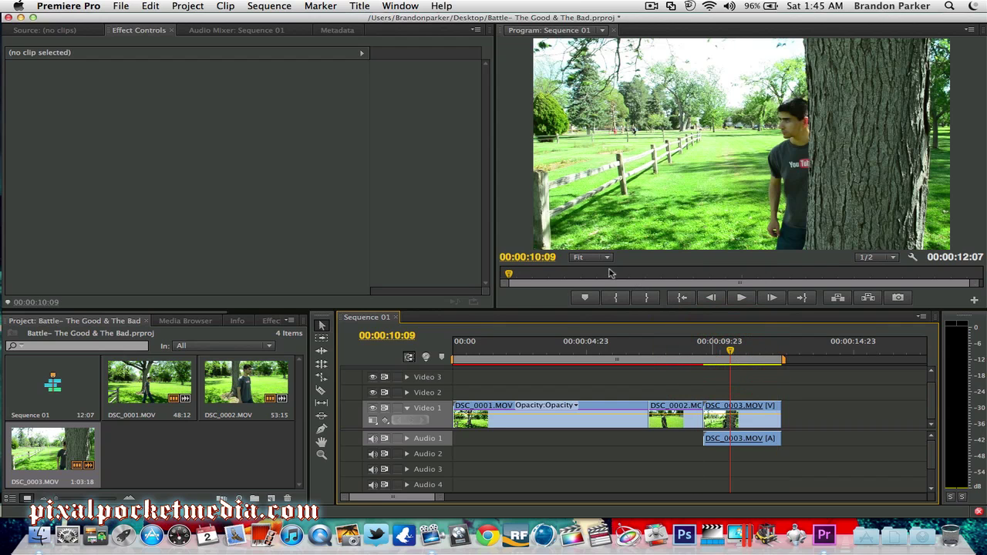
{"action": "left_click", "coordinate": [431, 6]}
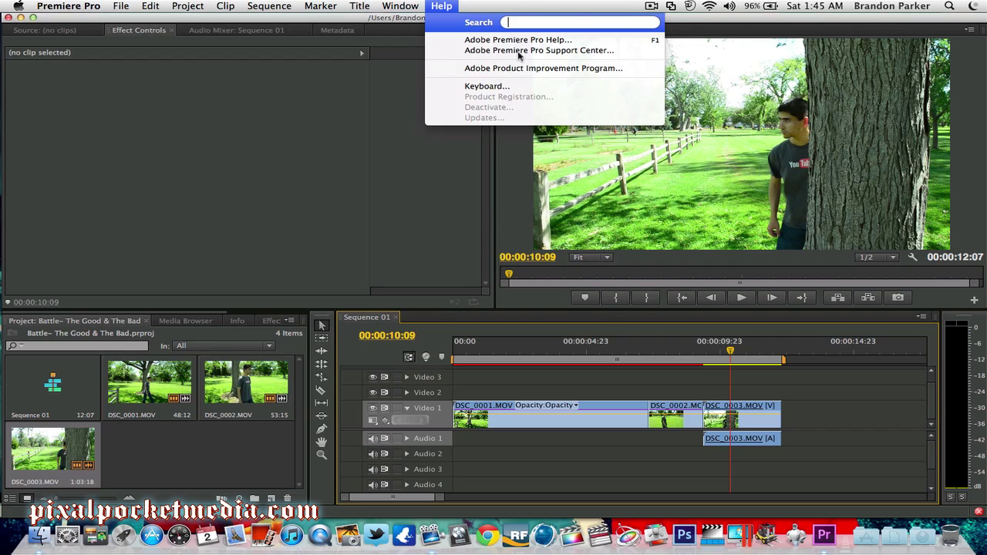
{"action": "mouse_move", "coordinate": [405, 4]}
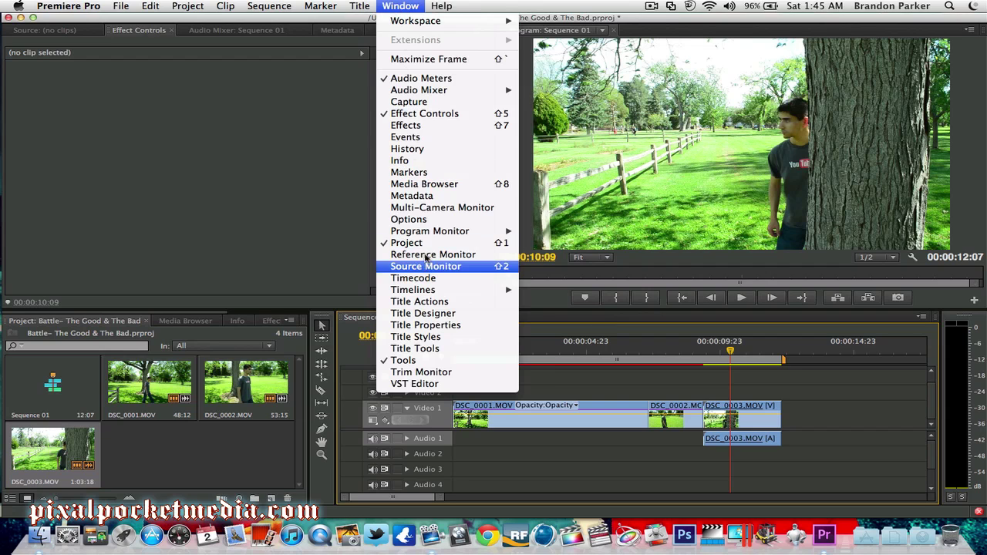
{"action": "mouse_move", "coordinate": [441, 7]}
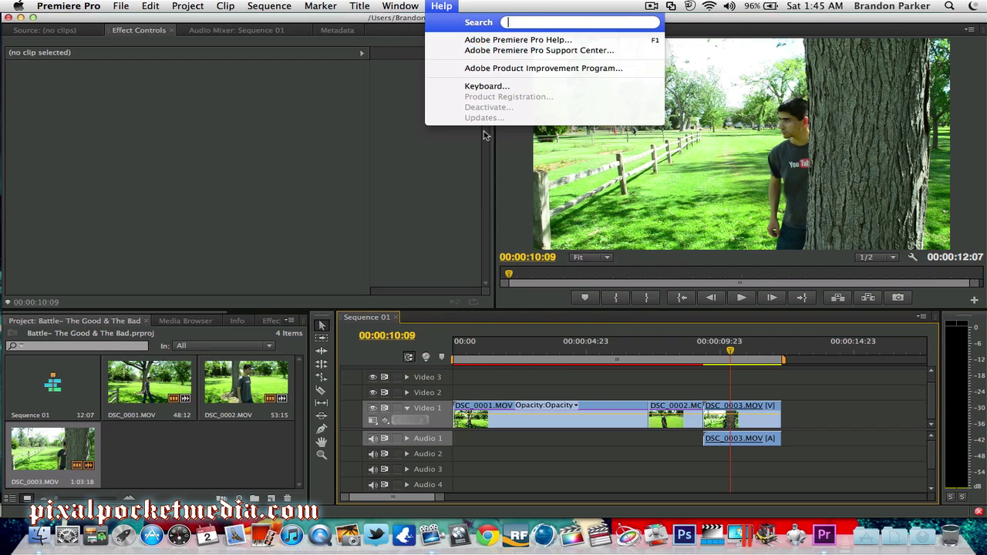
{"action": "left_click", "coordinate": [445, 8]}
{"action": "left_click", "coordinate": [446, 8]}
{"action": "left_click", "coordinate": [463, 4]}
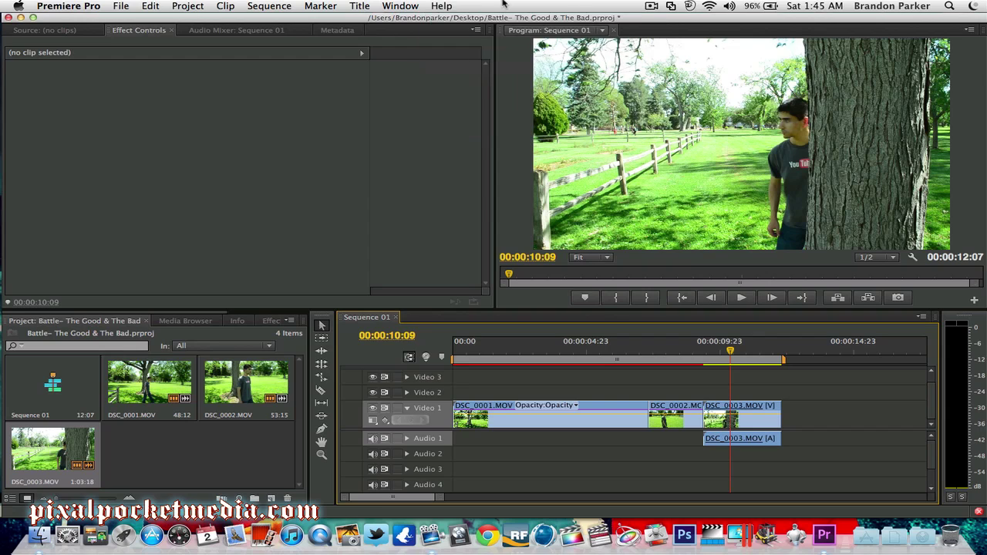
- Unlink the audio of DSC_0003.MOV from its video and delete the separated audio clip from Audio 1
{"action": "left_click", "coordinate": [752, 443]}
{"action": "left_click", "coordinate": [752, 445]}
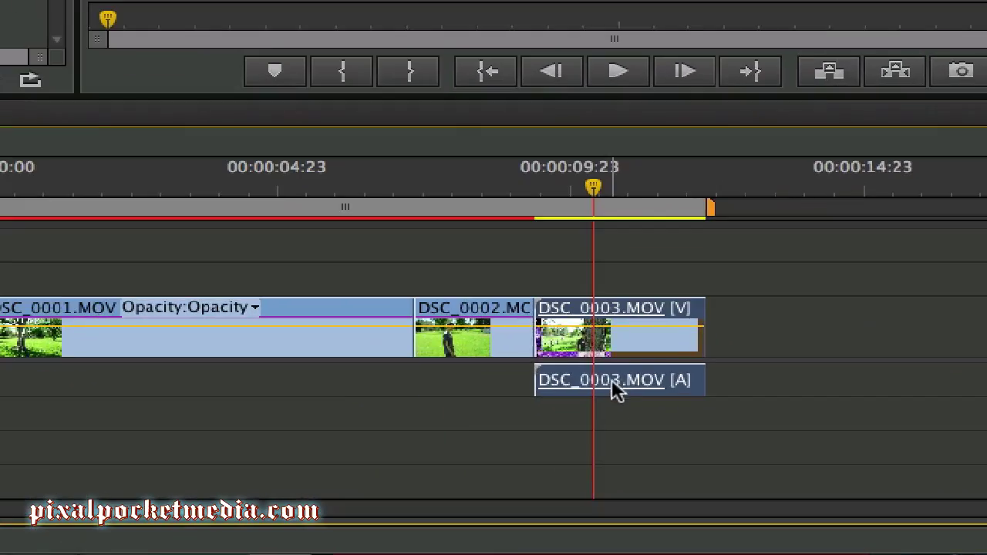
{"action": "right_click", "coordinate": [740, 443]}
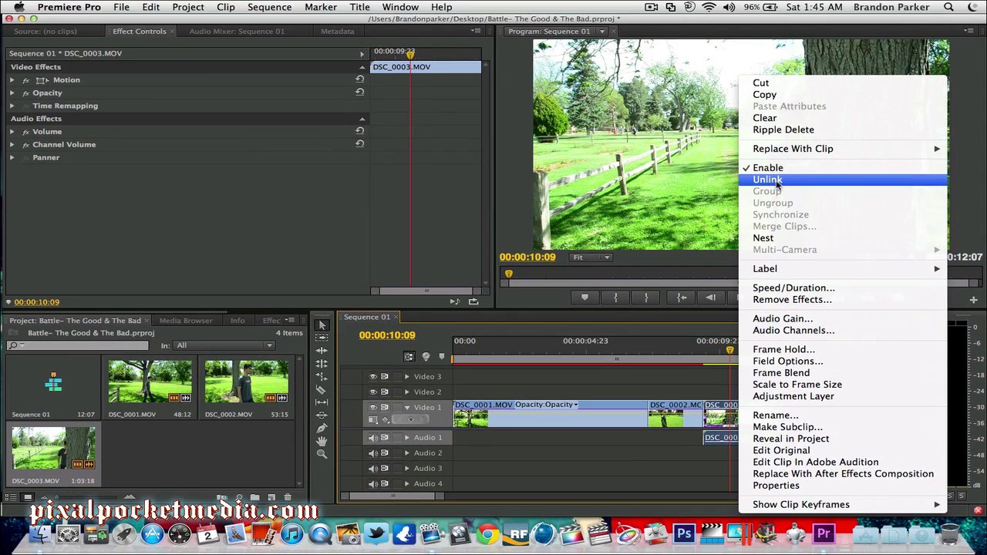
{"action": "left_click", "coordinate": [771, 180]}
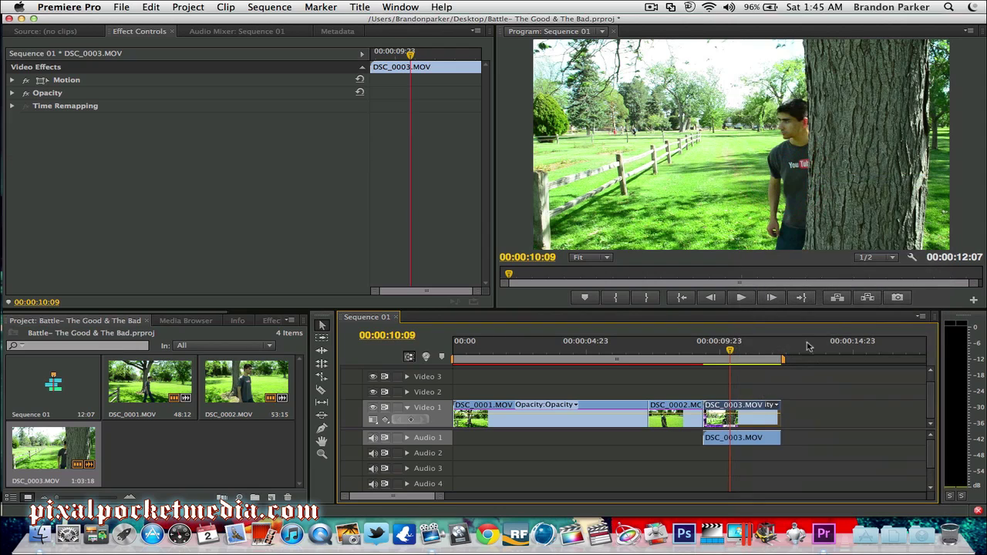
{"action": "left_click", "coordinate": [799, 433]}
{"action": "left_click_drag", "start_coordinate": [765, 441], "coordinate": [818, 440]}
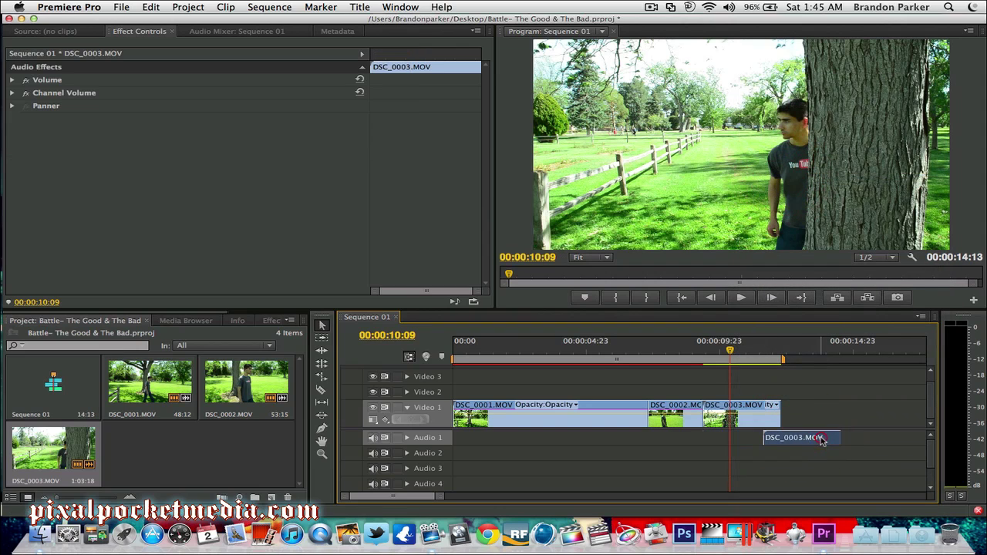
{"action": "key", "text": "Delete"}
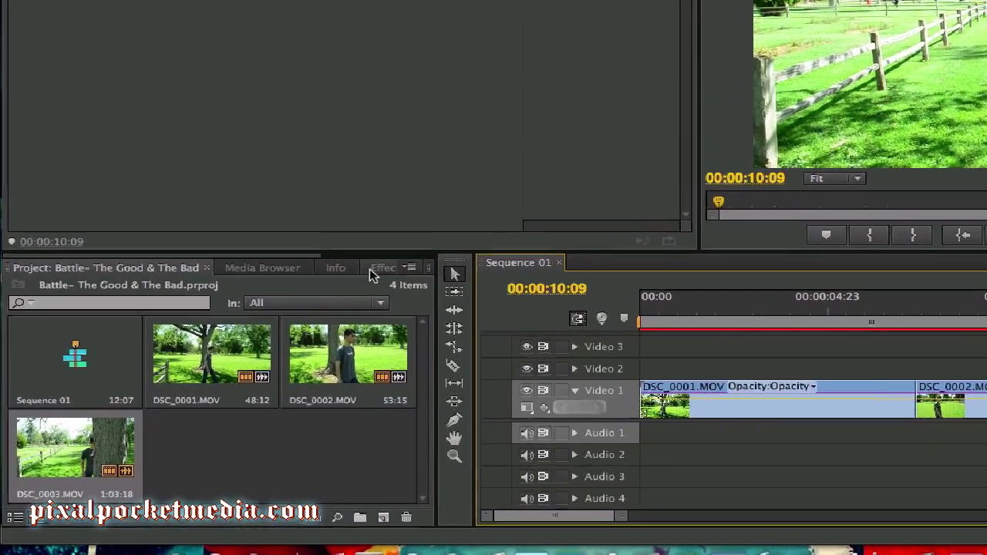
- Browse the Video Effects and Video Transitions, and examine the Dissolve transitions, including Dip to Black and Dip to White
{"action": "left_click", "coordinate": [351, 283]}
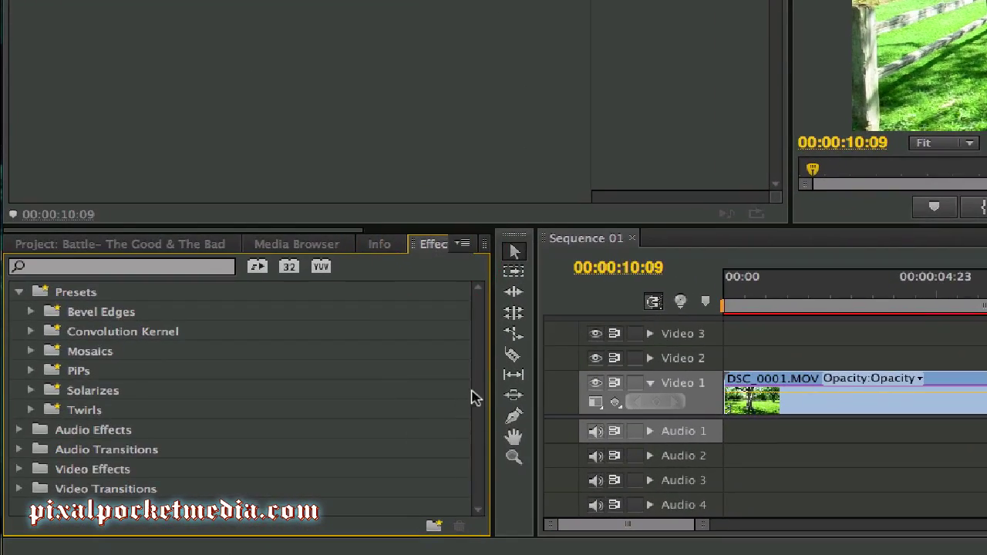
{"action": "left_click", "coordinate": [18, 468]}
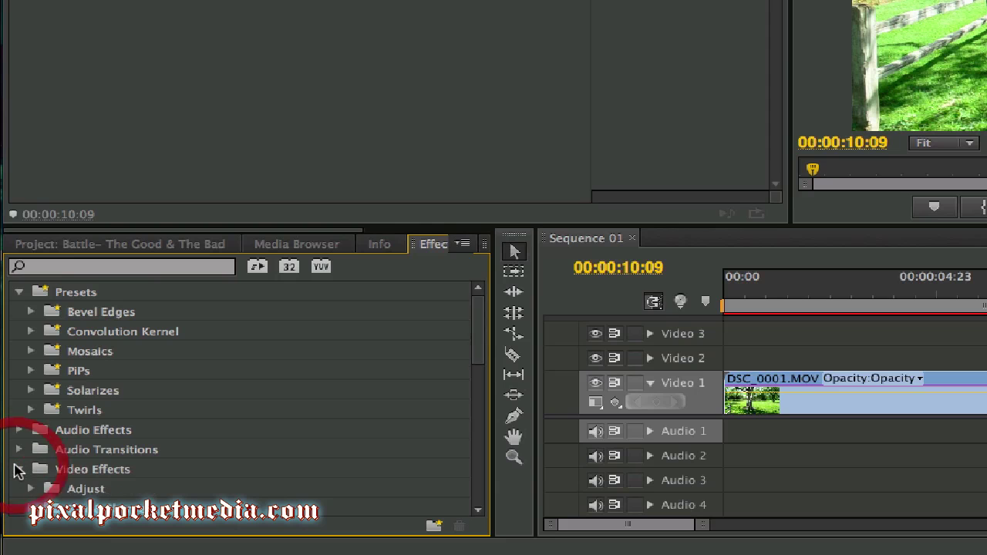
{"action": "left_click_drag", "start_coordinate": [480, 347], "coordinate": [467, 507]}
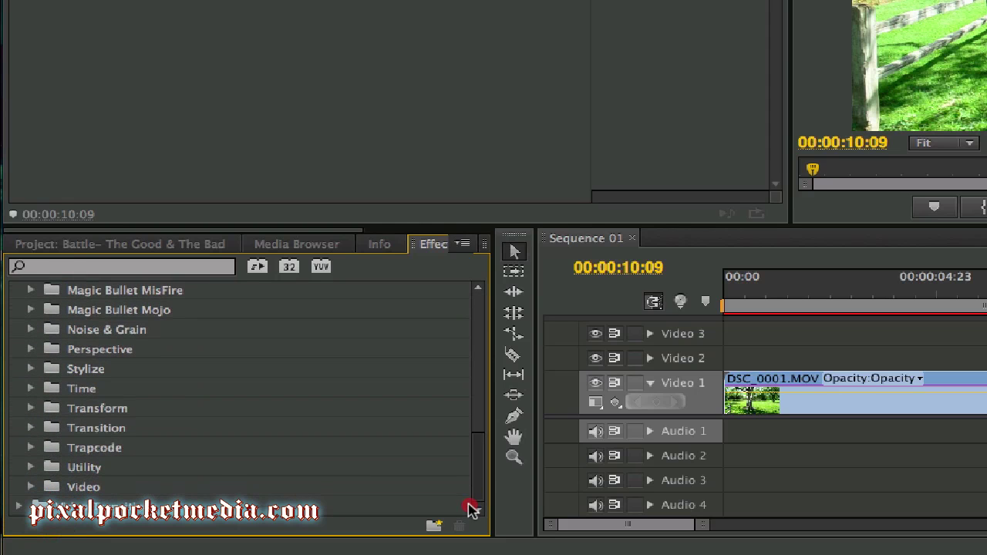
{"action": "left_click", "coordinate": [18, 508]}
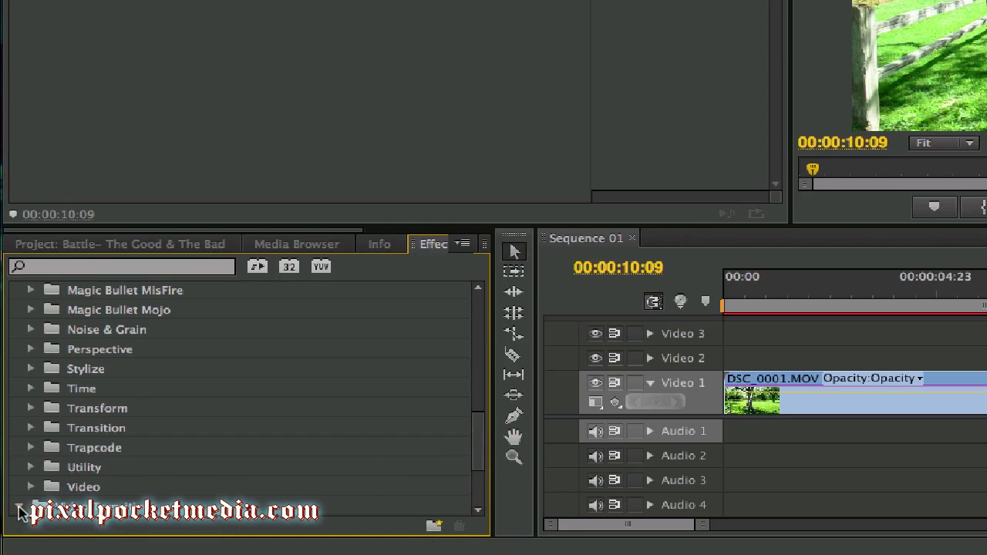
{"action": "left_click_drag", "start_coordinate": [480, 447], "coordinate": [467, 487]}
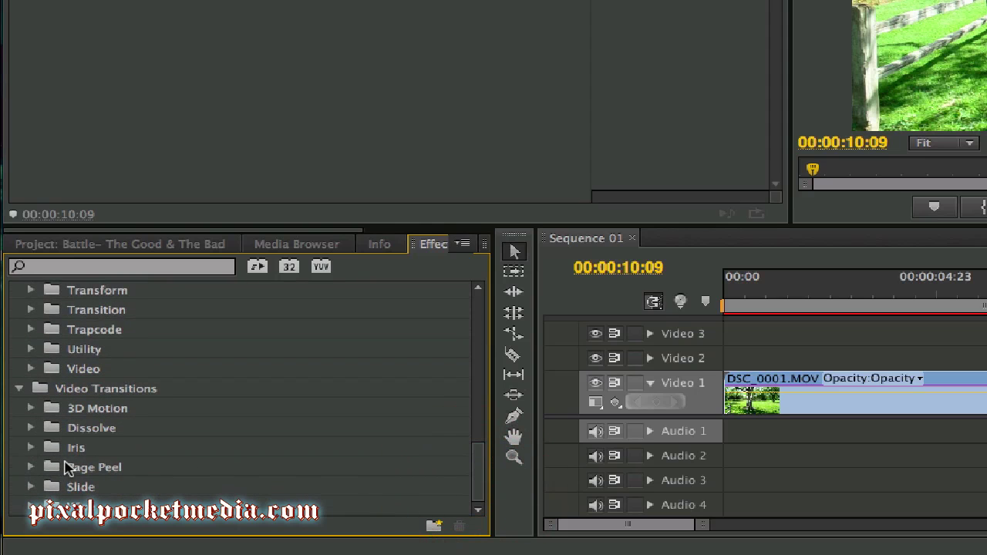
{"action": "left_click", "coordinate": [31, 427]}
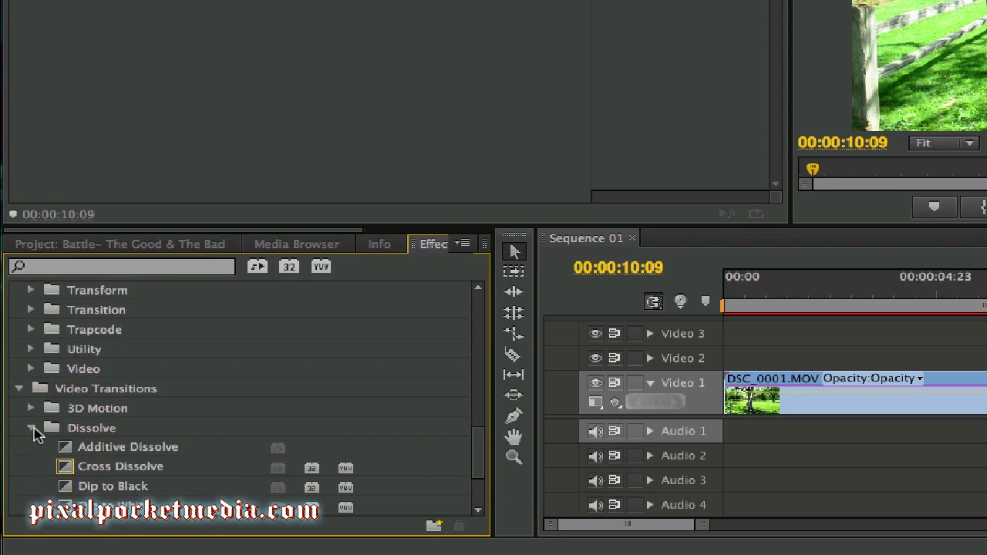
{"action": "scroll", "coordinate": [115, 458], "scroll_direction": "down", "scroll_amount": 2}
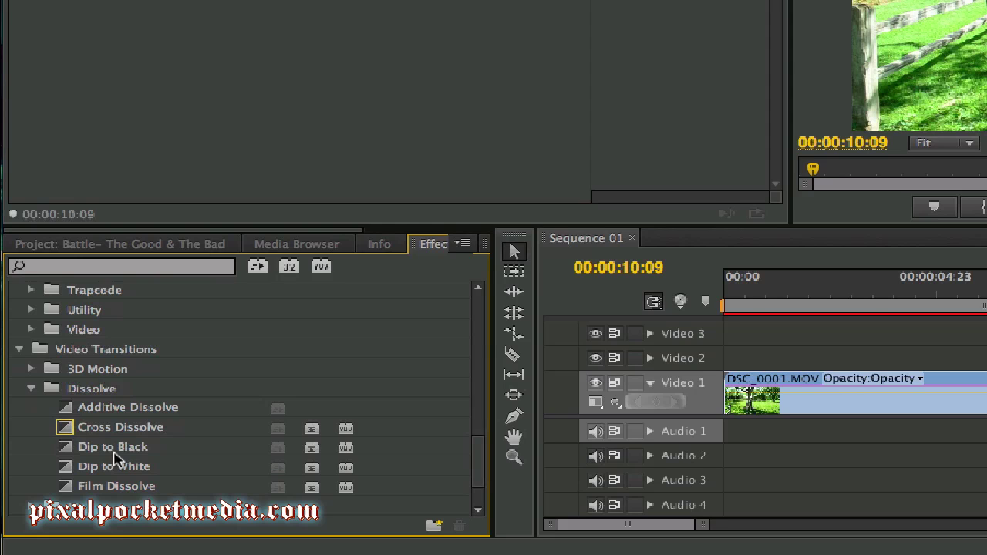
{"action": "left_click", "coordinate": [116, 450]}
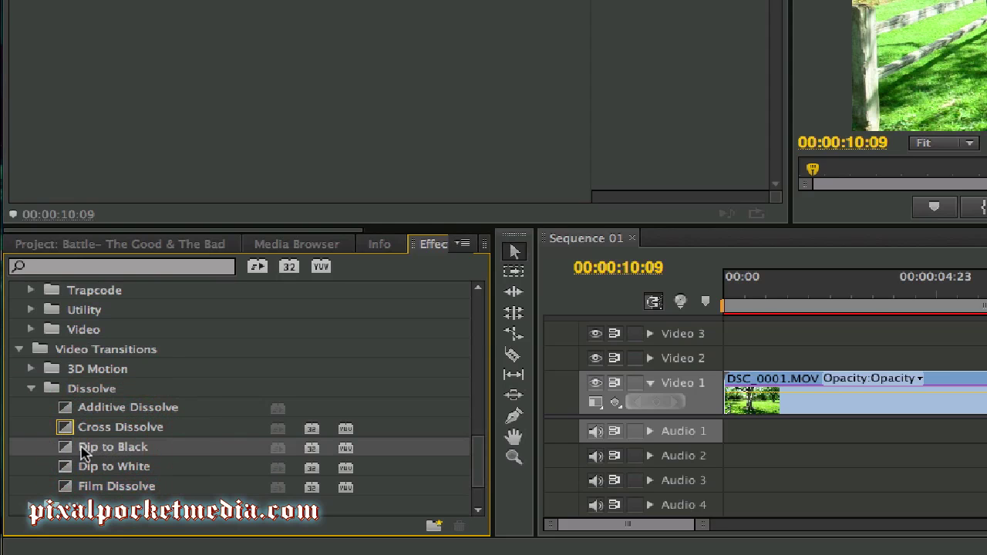
{"action": "left_click", "coordinate": [104, 467]}
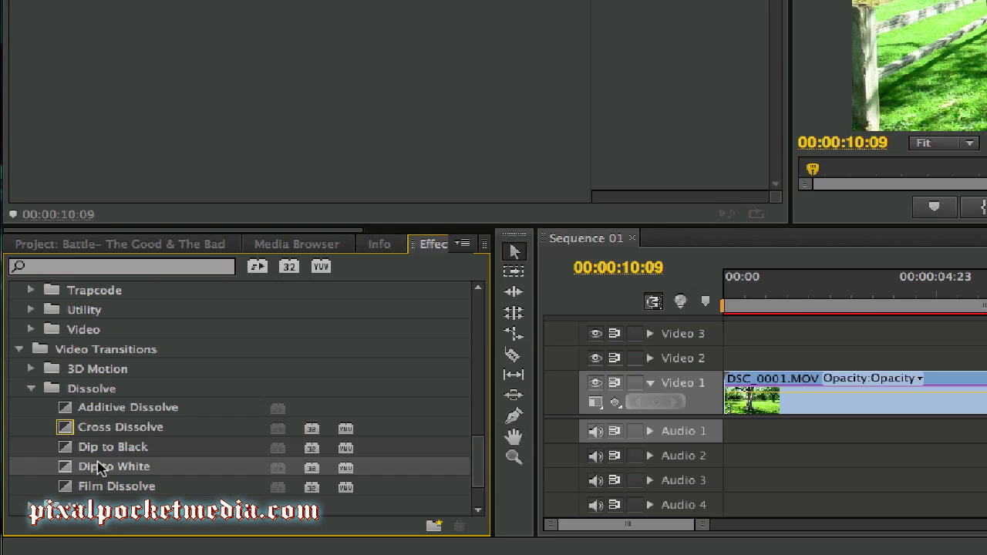
- Apply the Dip to Black transition across the cut between DSC_0001.MOV and DSC_0002.MOV
{"action": "left_click", "coordinate": [99, 451]}
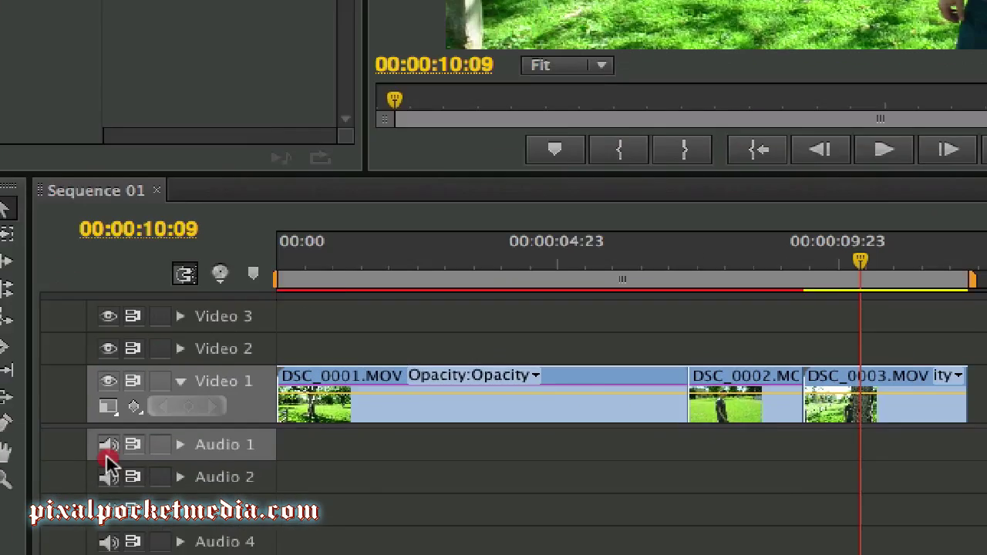
{"action": "left_click_drag", "start_coordinate": [106, 456], "coordinate": [661, 394]}
{"action": "left_click_drag", "start_coordinate": [449, 393], "coordinate": [483, 400]}
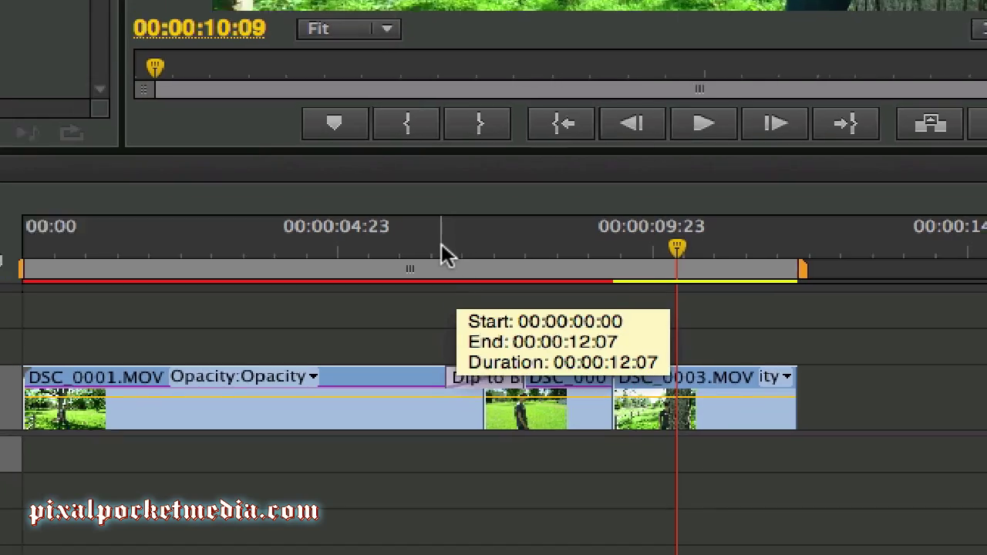
- Play back the Dip to Black transition between DSC_0001.MOV and DSC_0002.MOV twice and undo its placement
{"action": "left_click", "coordinate": [435, 237]}
{"action": "key", "text": "space"}
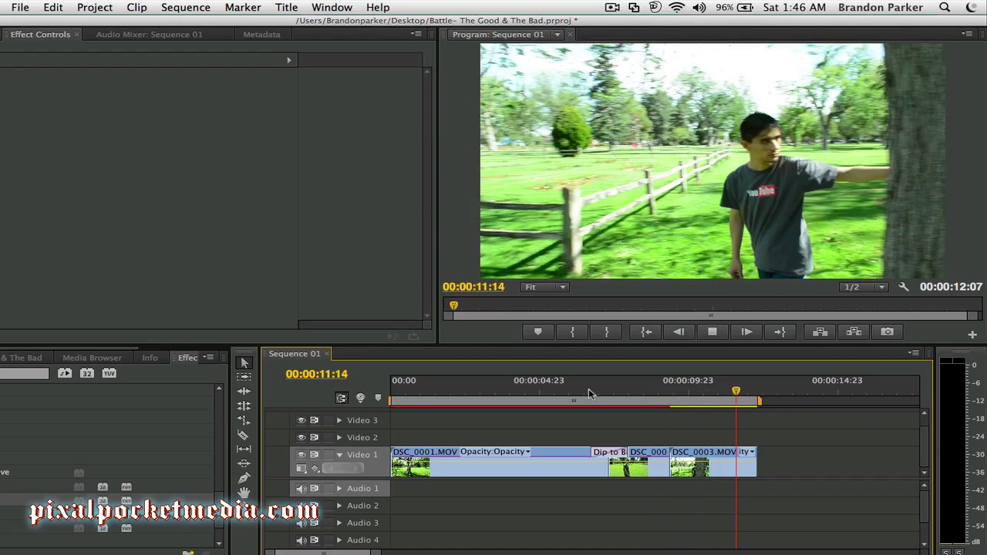
{"action": "left_click", "coordinate": [588, 389]}
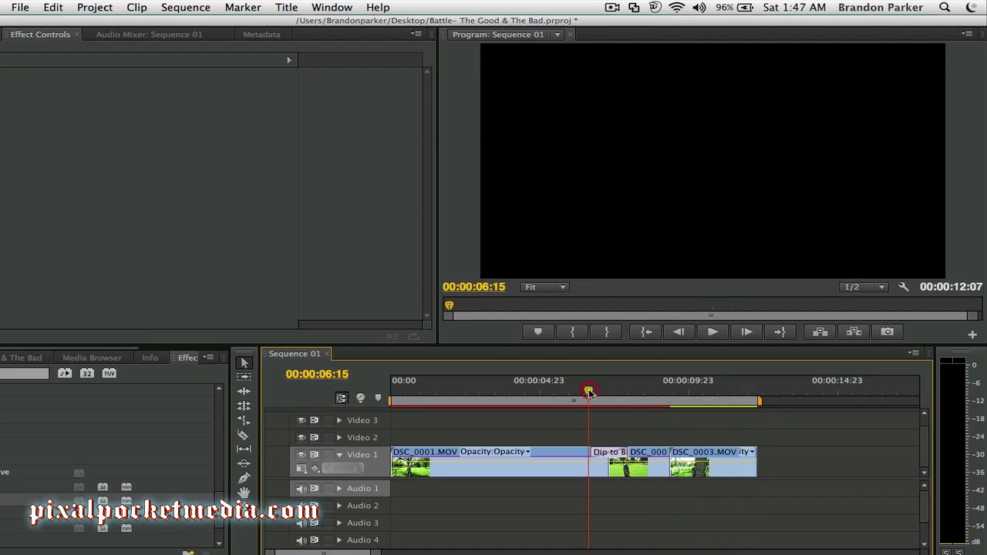
{"action": "key", "text": "space"}
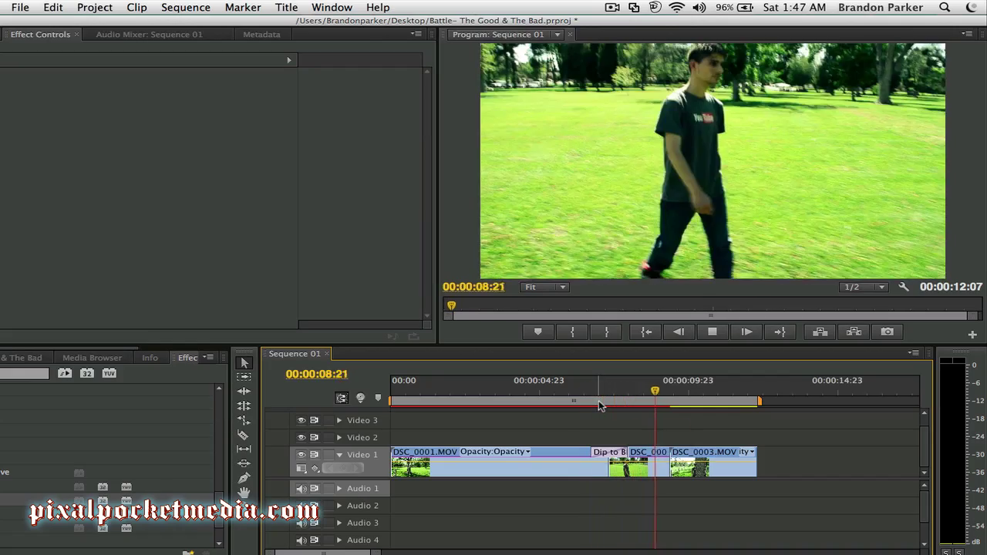
{"action": "key", "text": "space"}
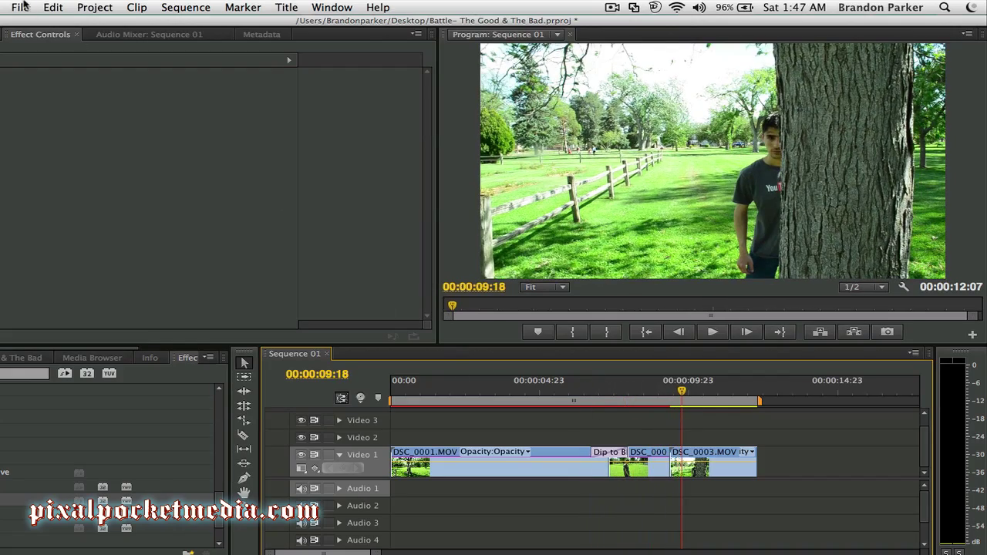
{"action": "left_click", "coordinate": [53, 7]}
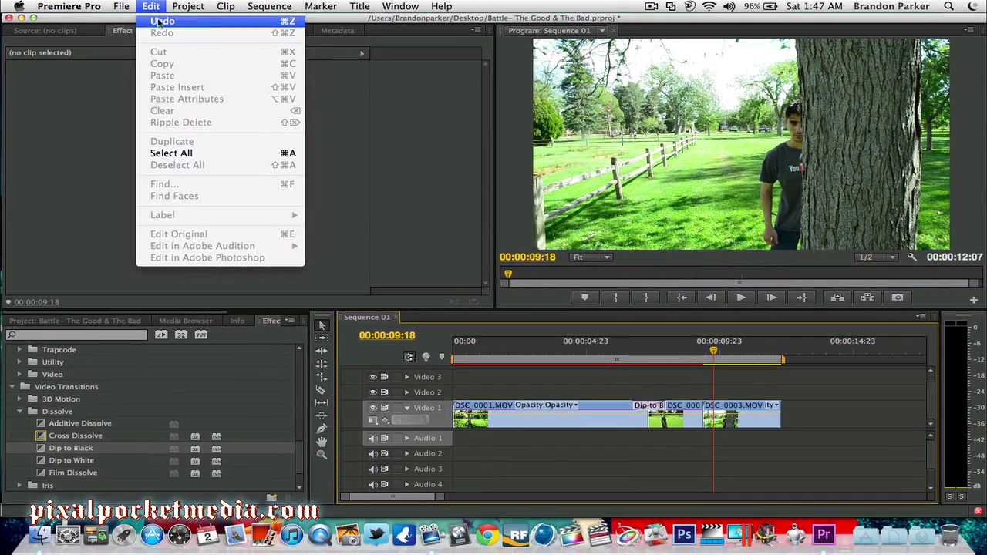
{"action": "left_click", "coordinate": [160, 22]}
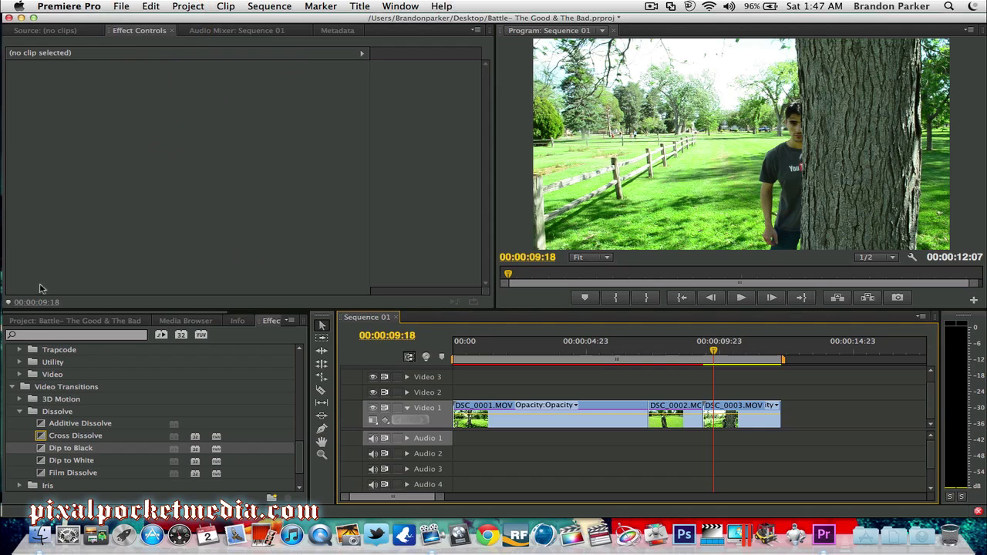
- Try the Cross Dissolve transition at the start of DSC_0002.MOV, preview it in playback, and undo it
{"action": "left_click_drag", "start_coordinate": [42, 436], "coordinate": [657, 420]}
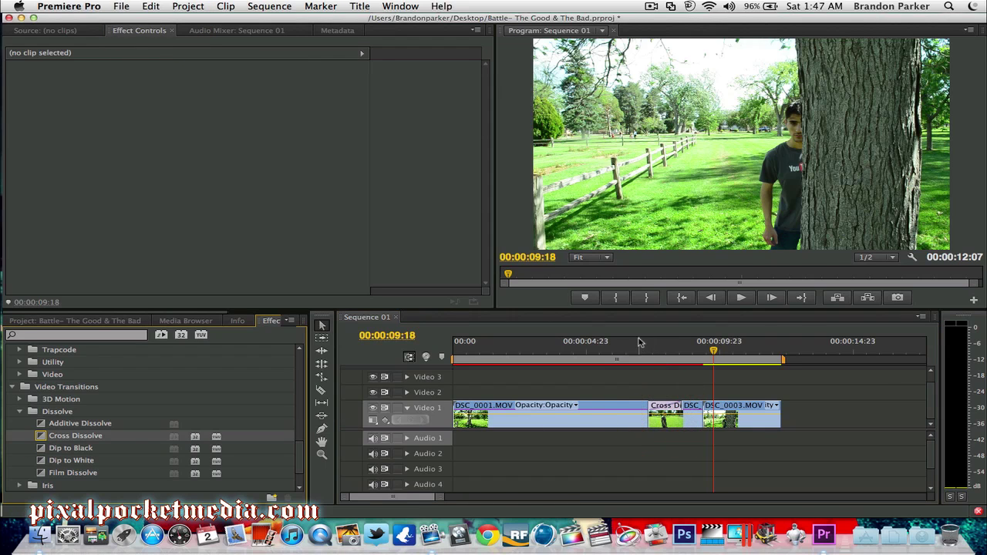
{"action": "left_click", "coordinate": [638, 342]}
{"action": "key", "text": "space"}
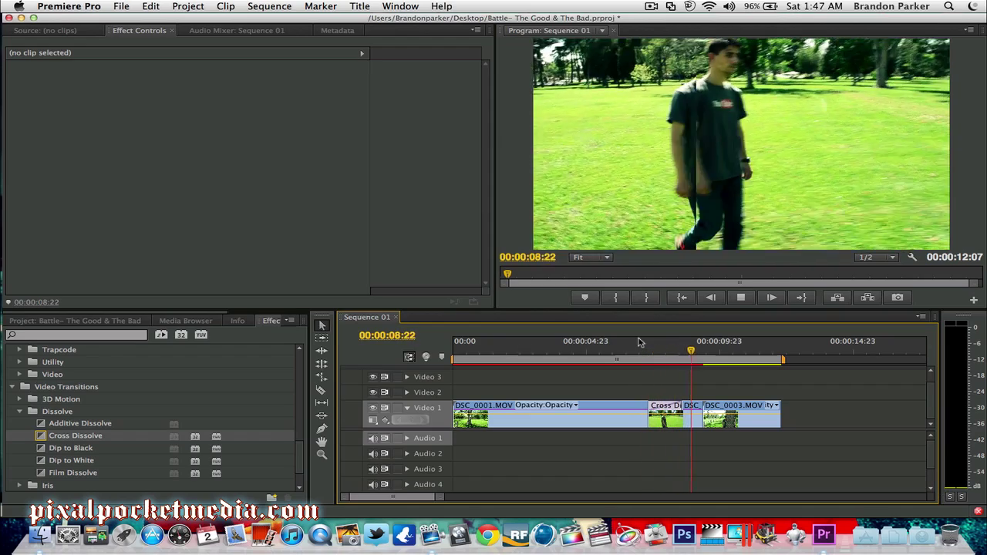
{"action": "key", "text": "space"}
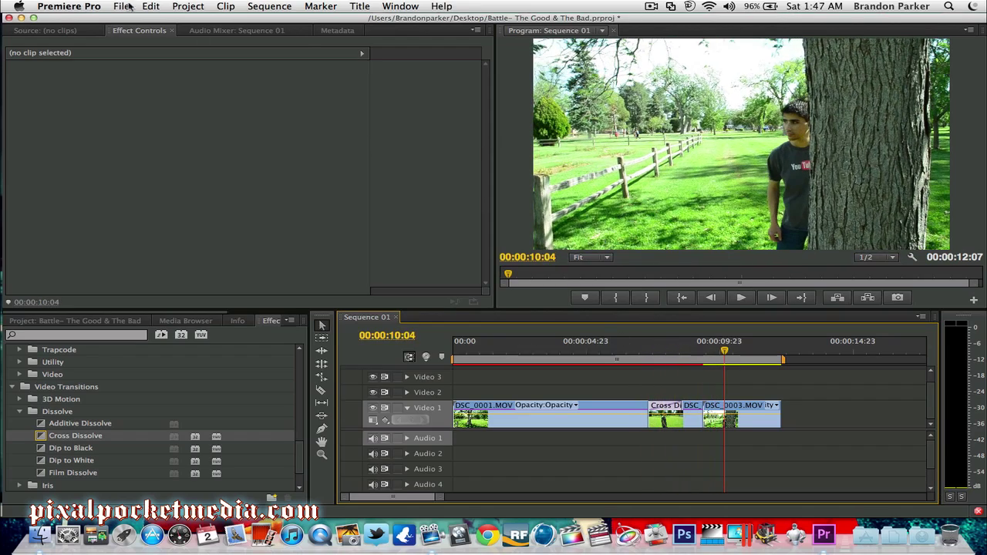
{"action": "left_click", "coordinate": [150, 6]}
{"action": "left_click", "coordinate": [159, 19]}
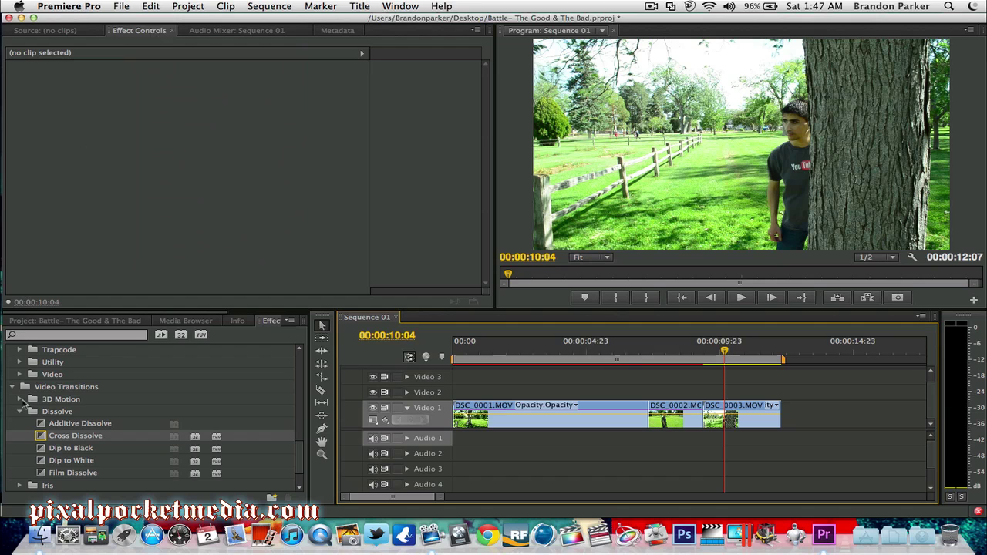
- Try the Dip to Black transition at the start of DSC_0002.MOV, preview it in playback, and undo it
{"action": "left_click_drag", "start_coordinate": [40, 450], "coordinate": [660, 419]}
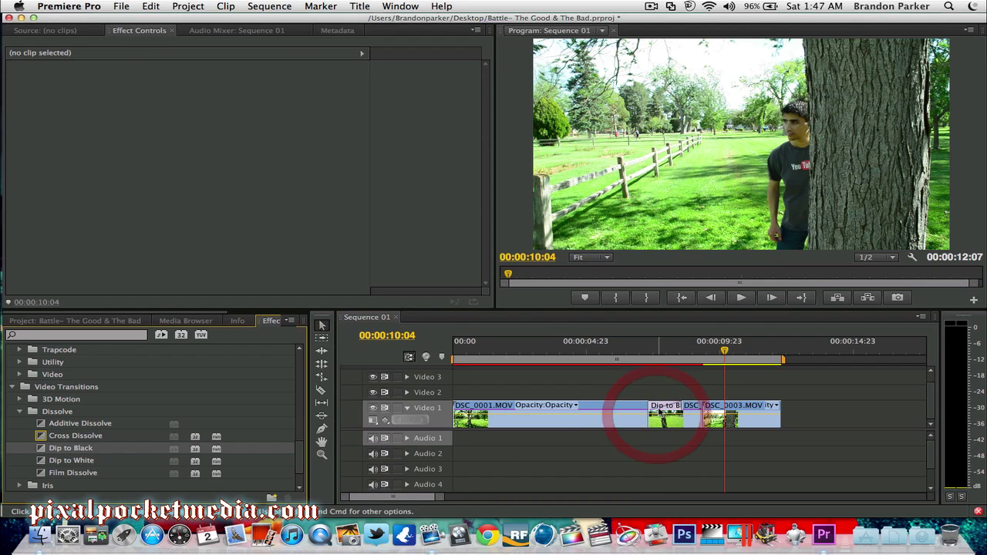
{"action": "left_click", "coordinate": [639, 354]}
{"action": "key", "text": "space"}
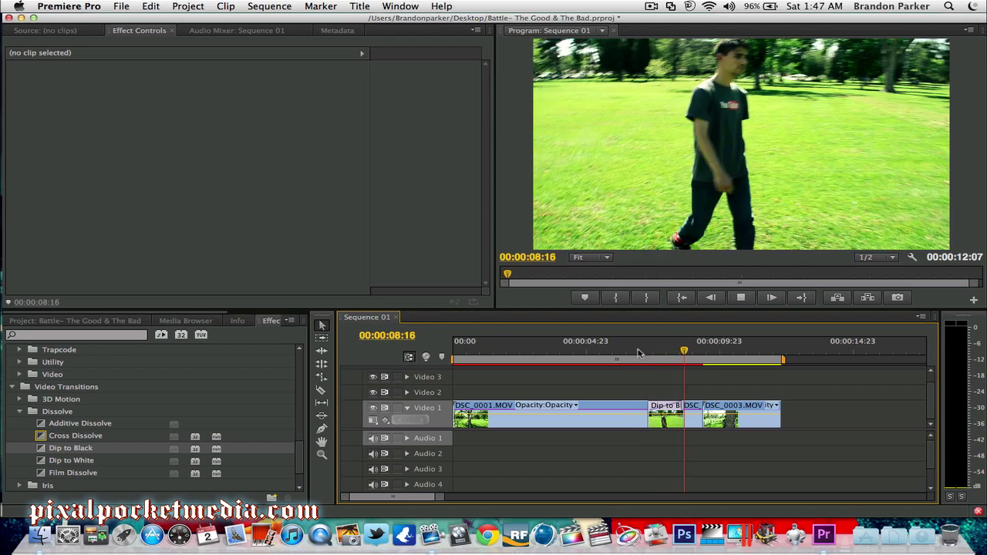
{"action": "key", "text": "space"}
{"action": "left_click", "coordinate": [150, 6]}
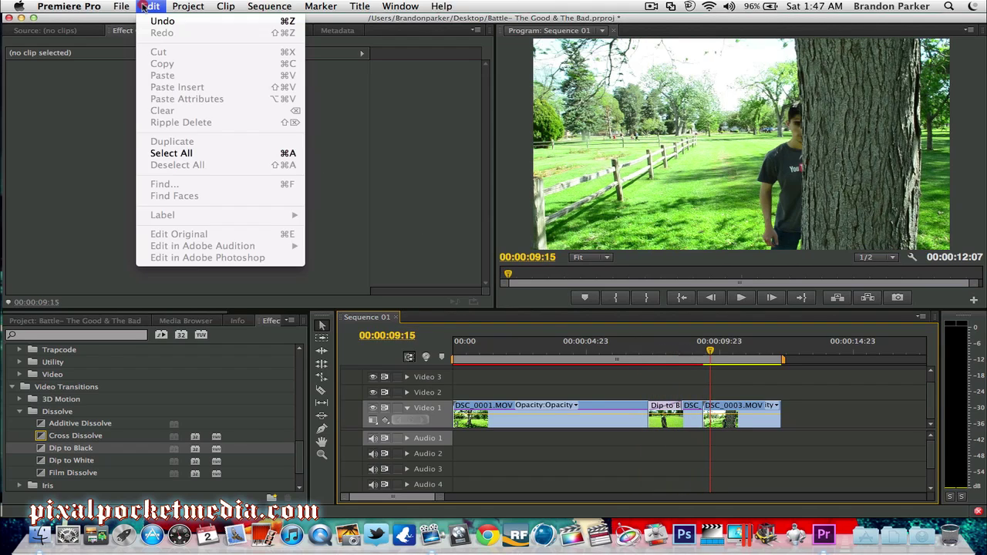
{"action": "left_click", "coordinate": [154, 18]}
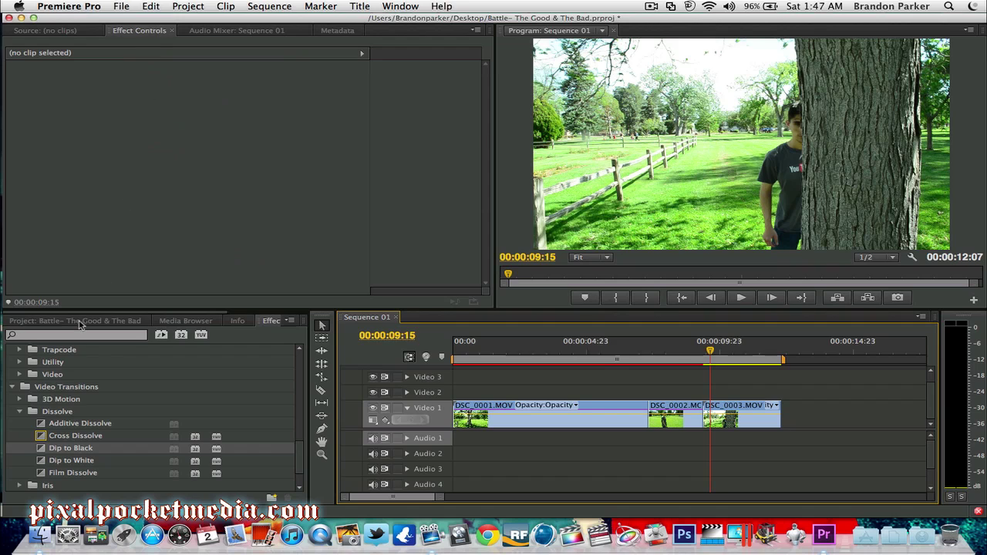
- Apply the Dip to Black transition to the end of DSC_0001.MOV and preview it from just before its start
{"action": "left_click", "coordinate": [43, 453]}
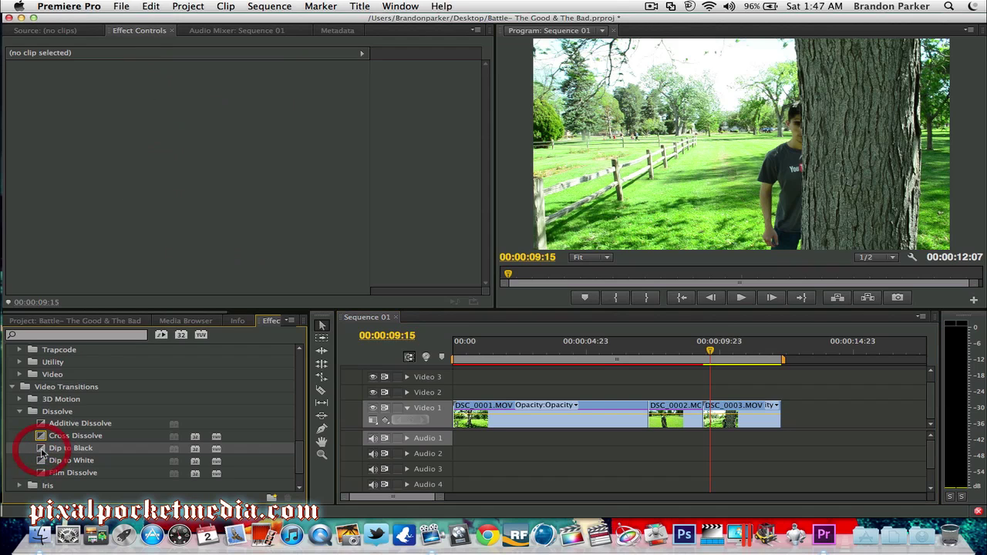
{"action": "left_click_drag", "start_coordinate": [296, 452], "coordinate": [640, 414]}
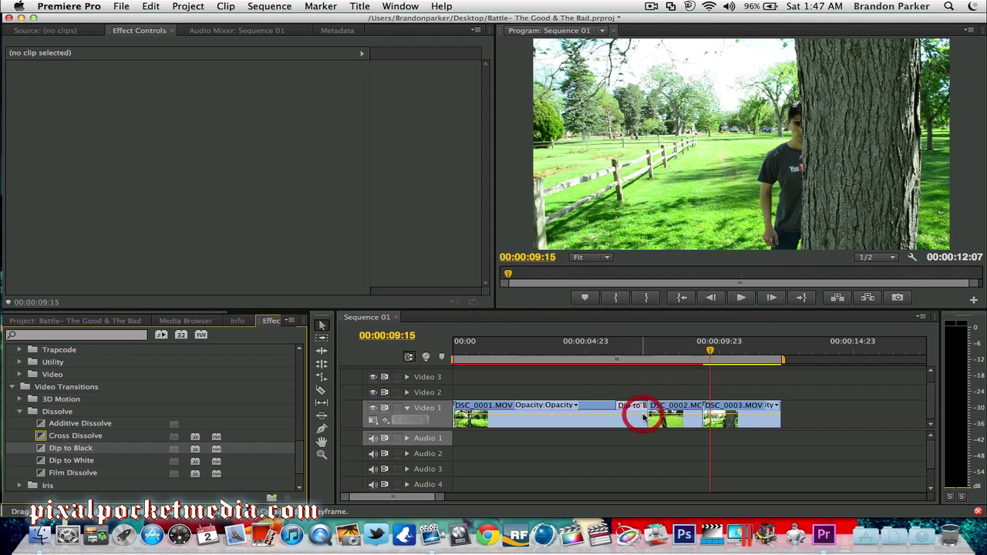
{"action": "left_click", "coordinate": [613, 347]}
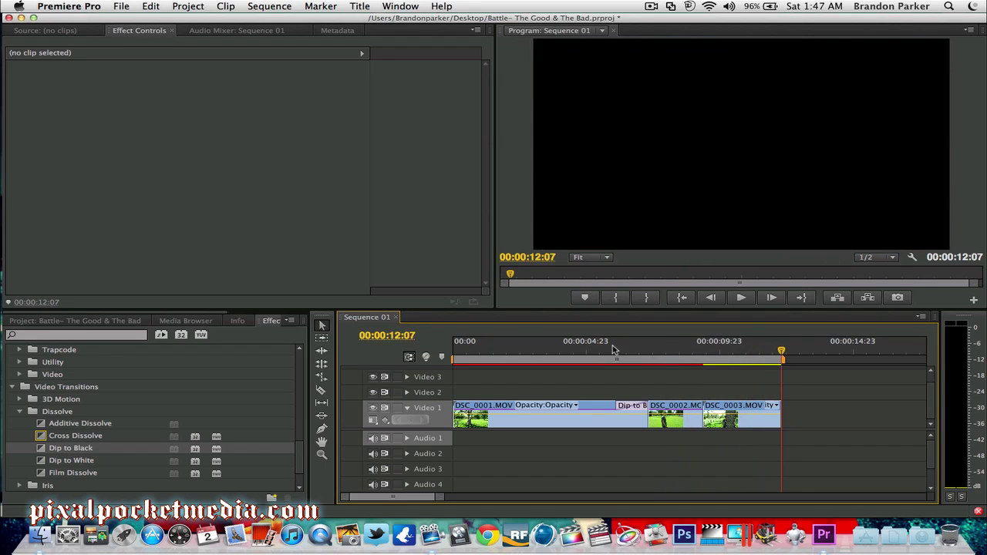
{"action": "left_click", "coordinate": [613, 349]}
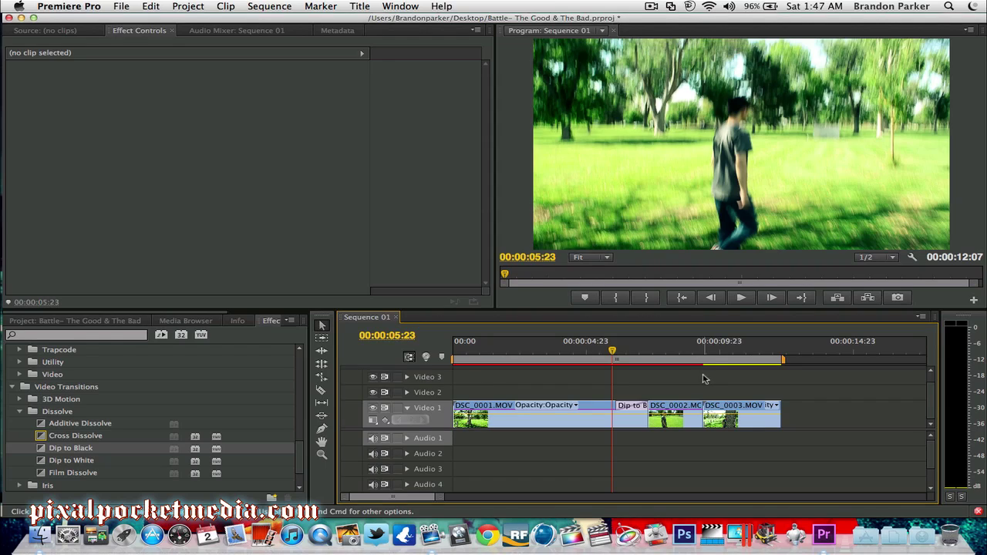
- Play back the sequence from near its start toward the Dip to Black transition and park the playhead at 00:00:05:20
{"action": "left_click", "coordinate": [486, 349]}
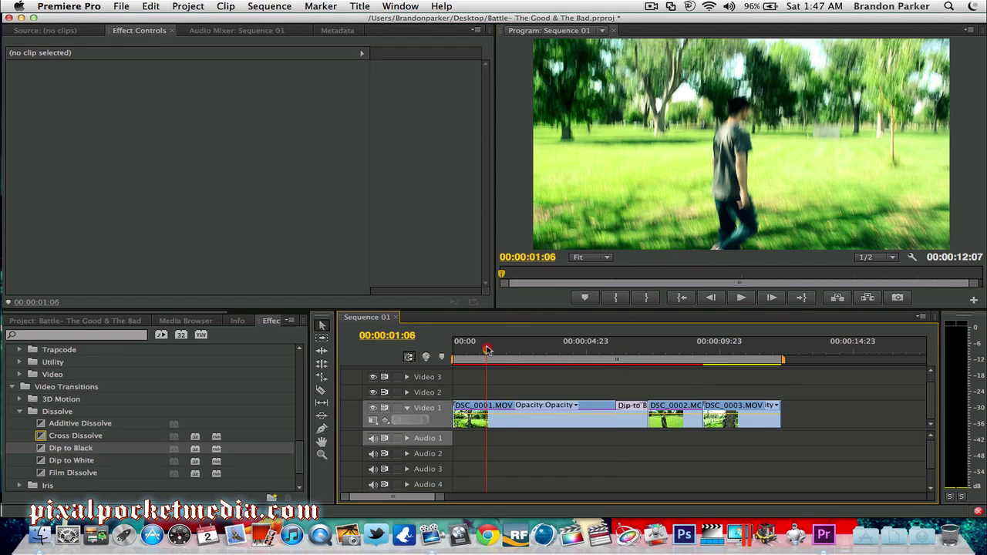
{"action": "key", "text": "space"}
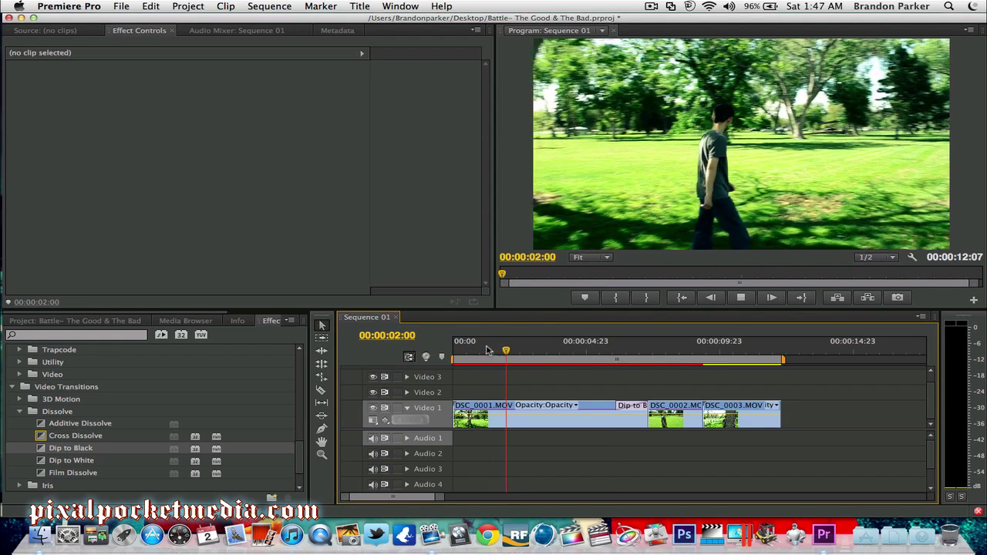
{"action": "key", "text": "space"}
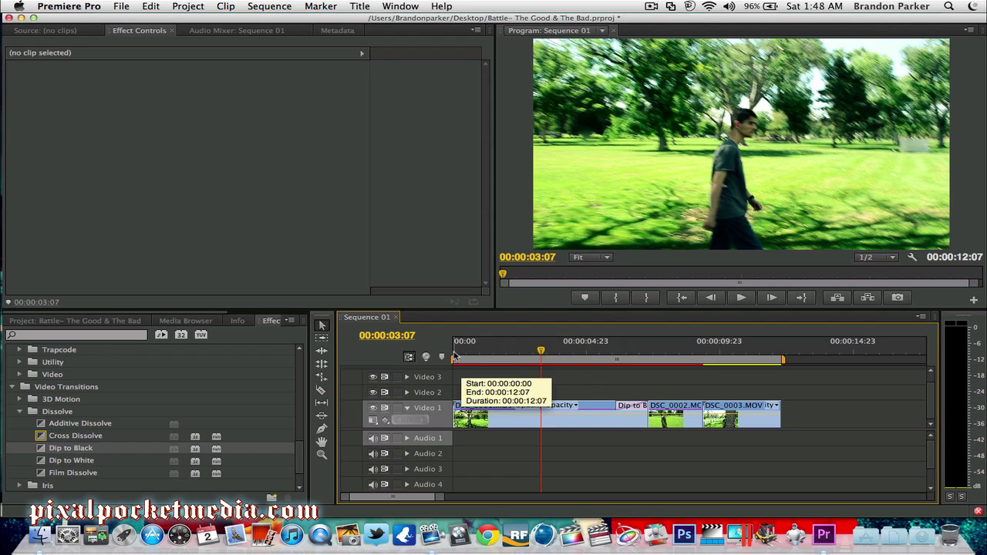
{"action": "left_click", "coordinate": [456, 349]}
{"action": "key", "text": "space"}
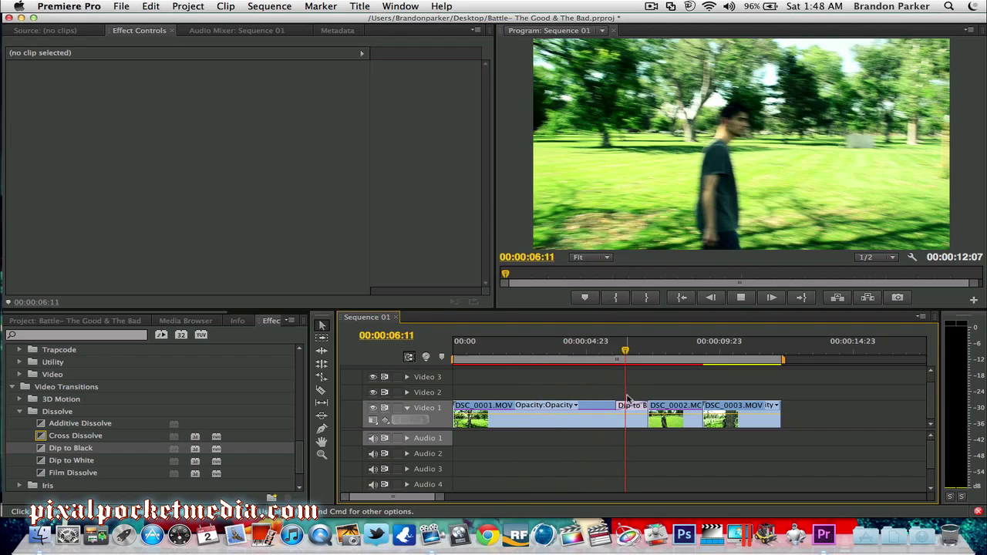
{"action": "key", "text": "space"}
{"action": "left_click", "coordinate": [454, 356]}
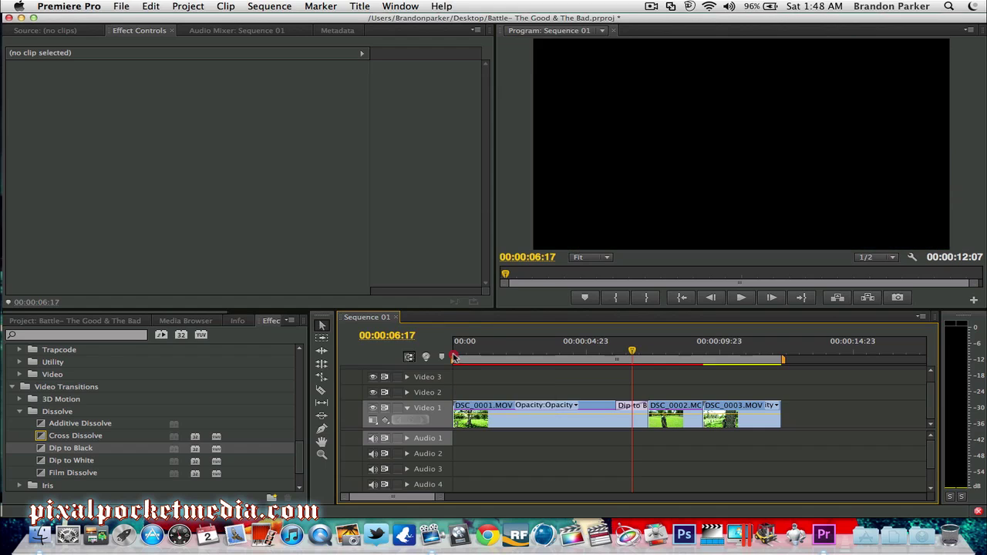
{"action": "left_click", "coordinate": [455, 353]}
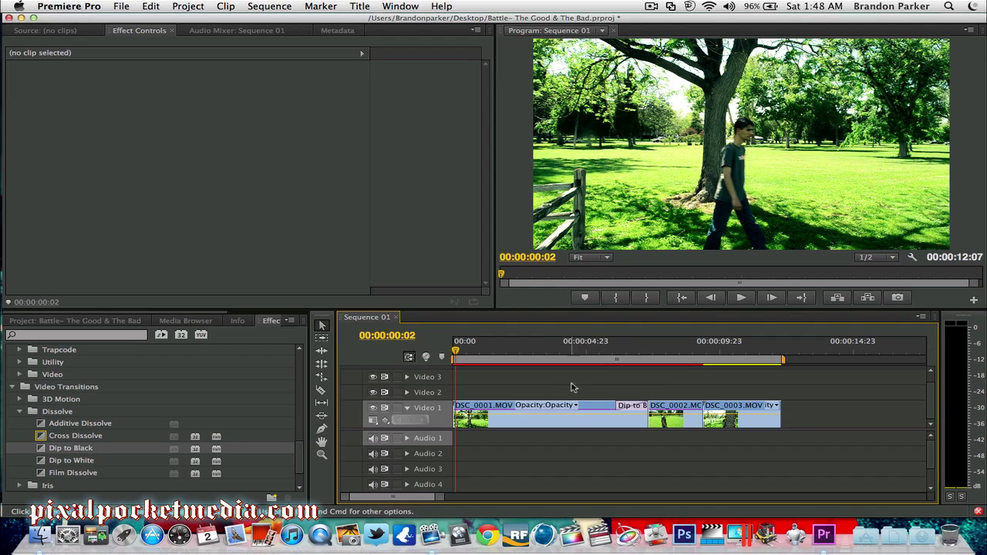
{"action": "left_click", "coordinate": [571, 347]}
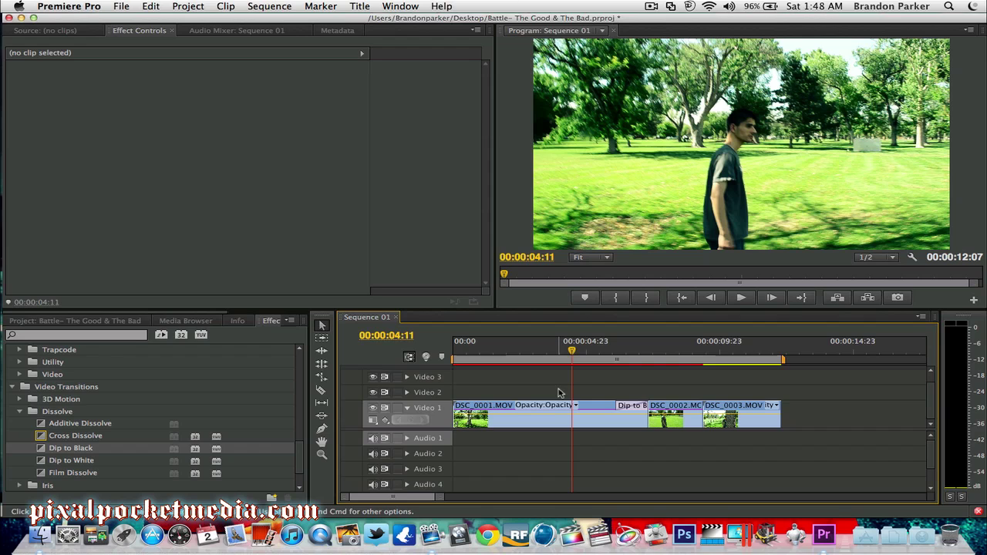
{"action": "left_click", "coordinate": [609, 341]}
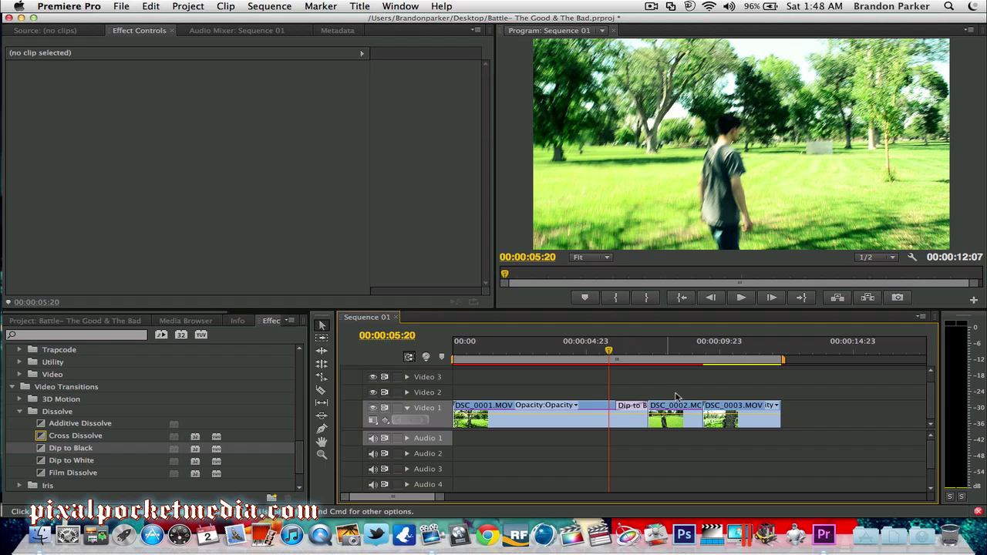
- Clear the Dip to Black transition from the end of DSC_0001.MOV and apply it there again
{"action": "left_click", "coordinate": [638, 409]}
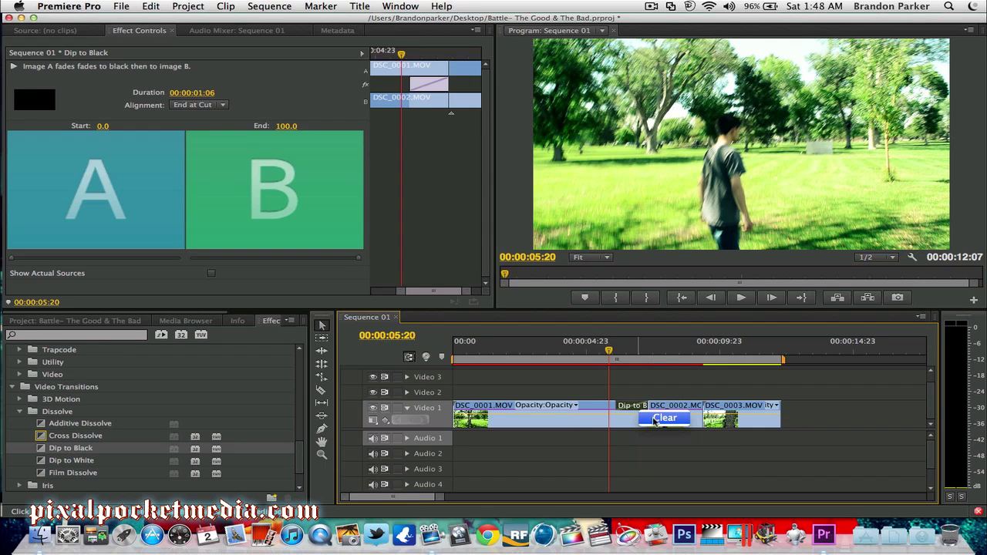
{"action": "left_click", "coordinate": [656, 419]}
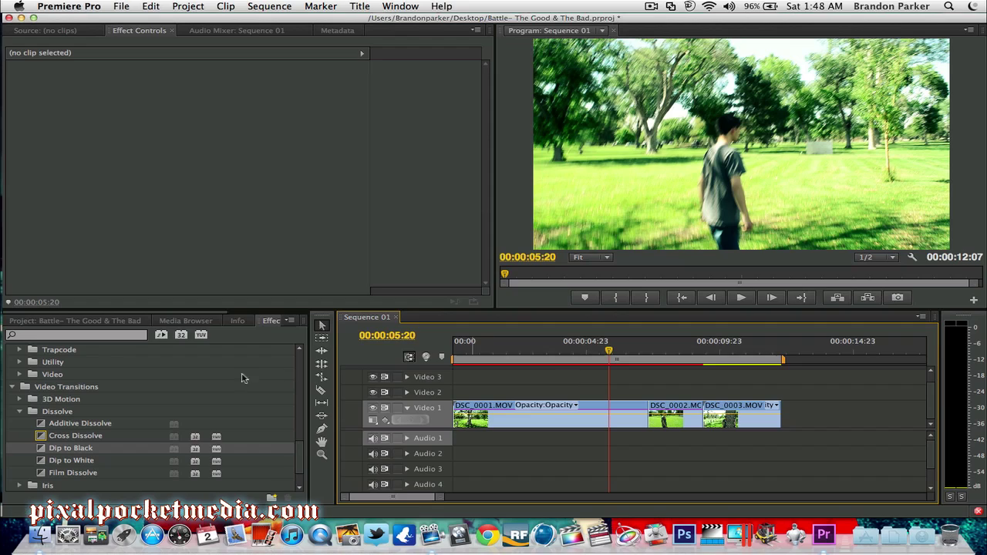
{"action": "left_click", "coordinate": [48, 452]}
{"action": "left_click_drag", "start_coordinate": [580, 448], "coordinate": [639, 409]}
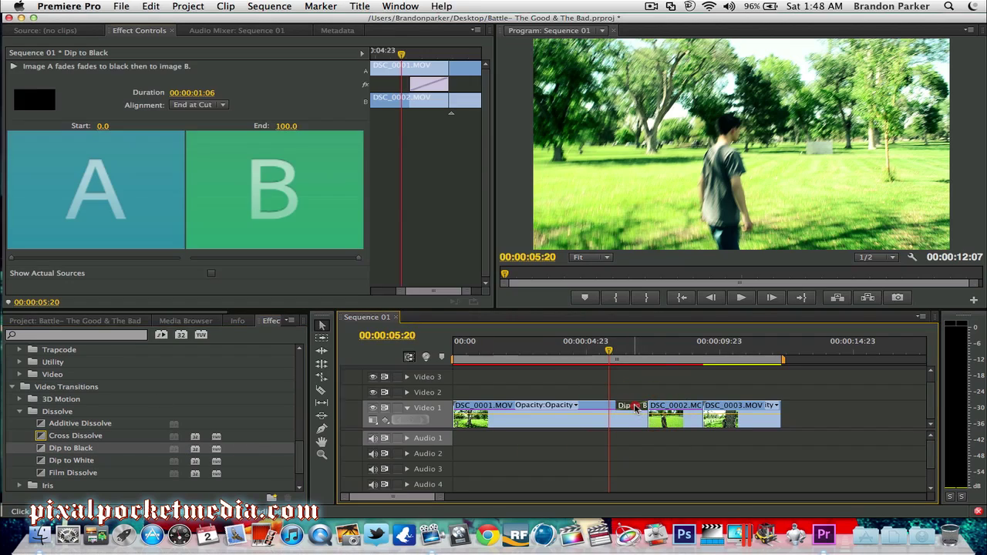
- Change the alignment of the Dip to Black transition after DSC_0001.MOV to Start at Cut and finally to Center at Cut
{"action": "left_click", "coordinate": [629, 409]}
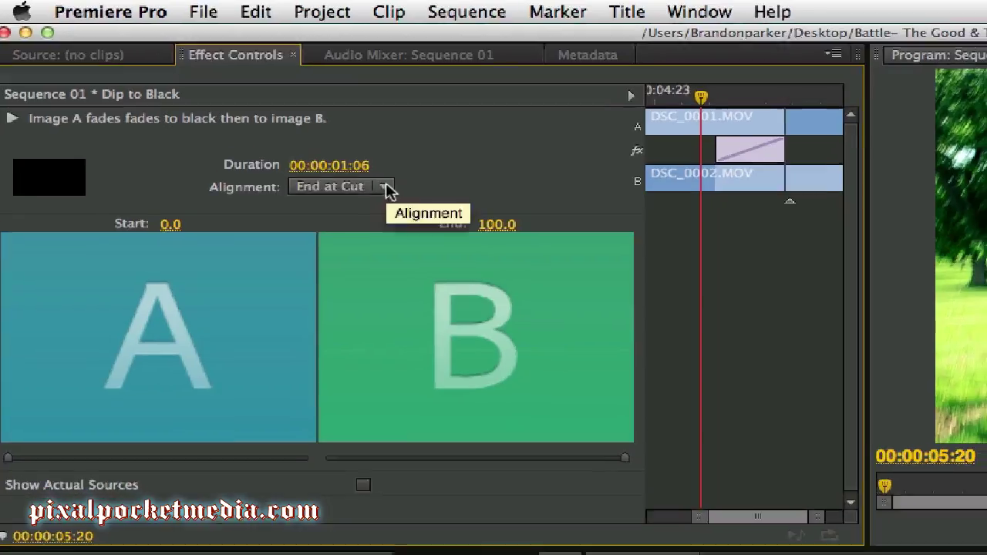
{"action": "left_click", "coordinate": [411, 194]}
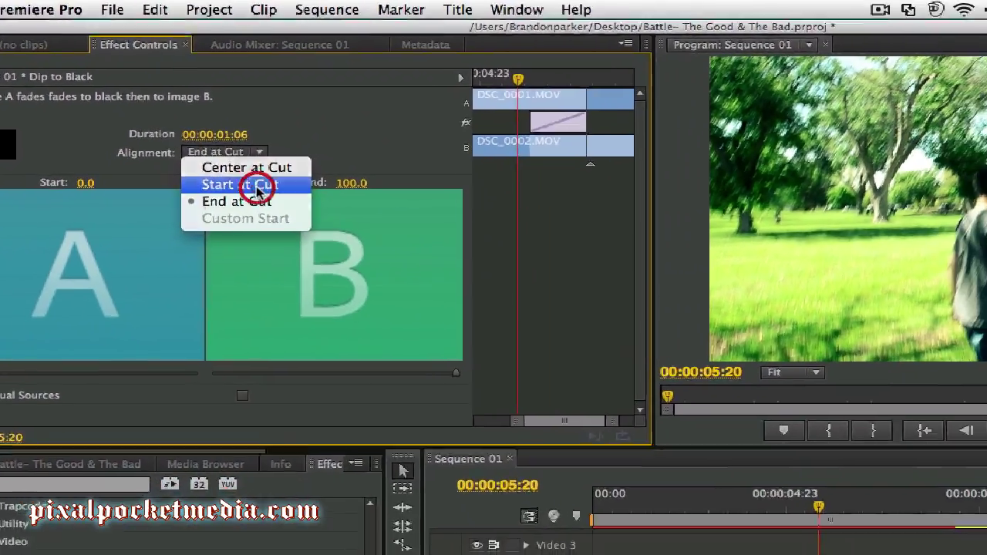
{"action": "left_click", "coordinate": [333, 217]}
{"action": "left_click", "coordinate": [212, 144]}
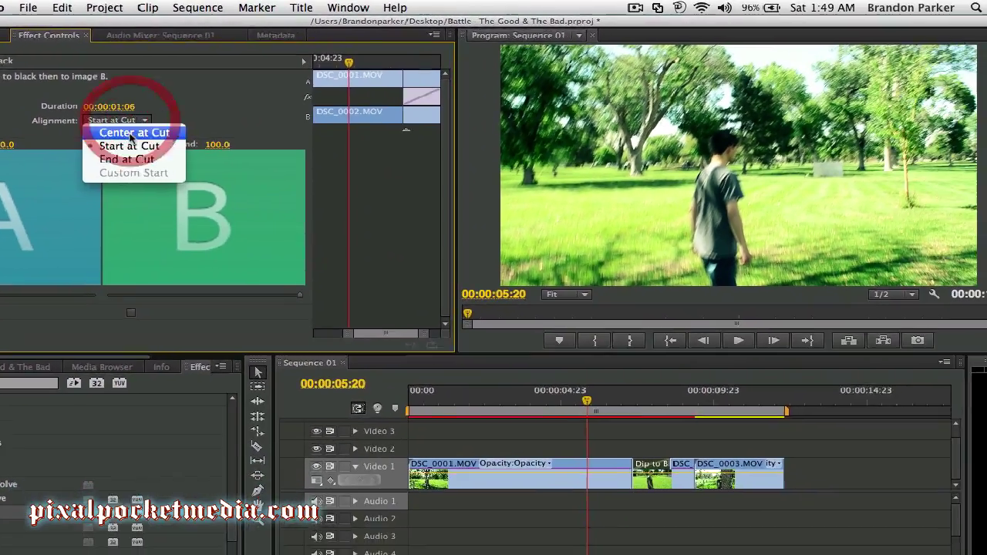
{"action": "left_click", "coordinate": [208, 158]}
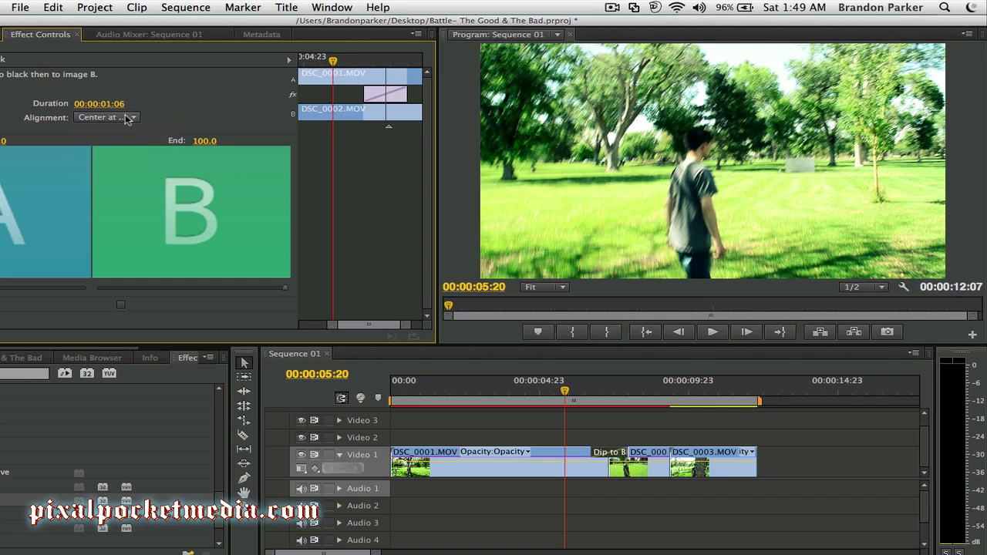
- Align the Dip to Black transition after DSC_0001.MOV to Start at Cut and finally clear it from the sequence
{"action": "left_click", "coordinate": [127, 118]}
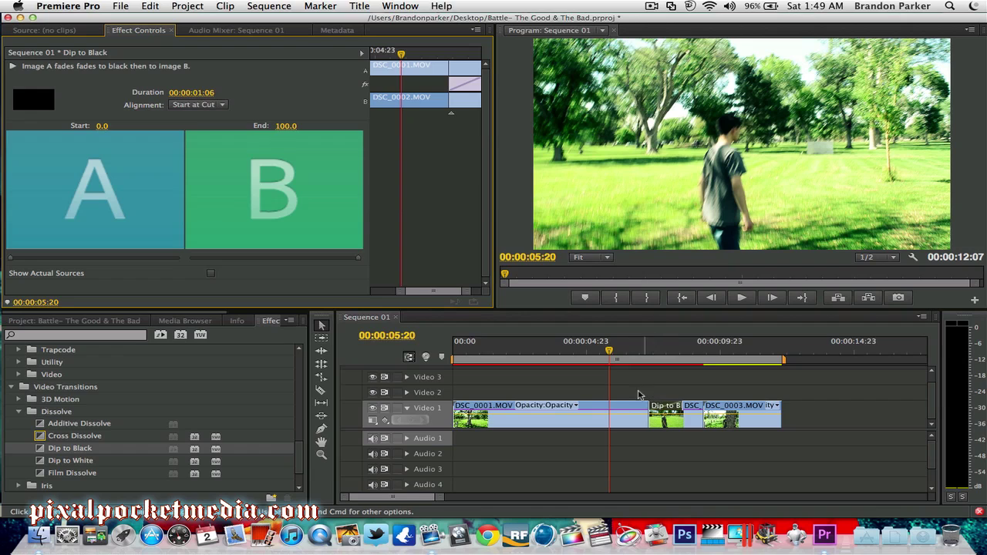
{"action": "mouse_move", "coordinate": [434, 296]}
{"action": "left_mouse_down"}
{"action": "mouse_move", "coordinate": [408, 288]}
{"action": "mouse_move", "coordinate": [439, 290]}
{"action": "left_mouse_up"}
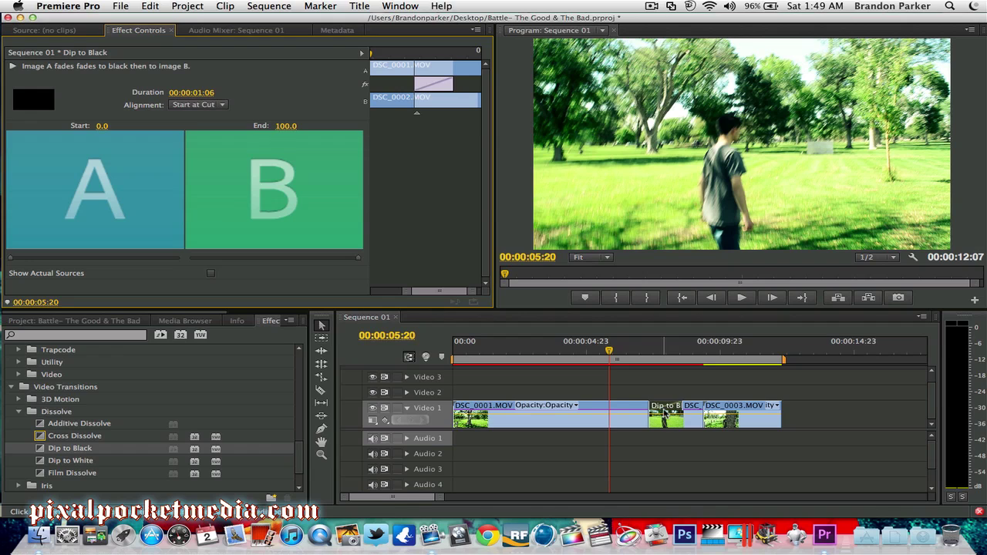
{"action": "right_click", "coordinate": [674, 417]}
{"action": "left_click", "coordinate": [677, 422]}
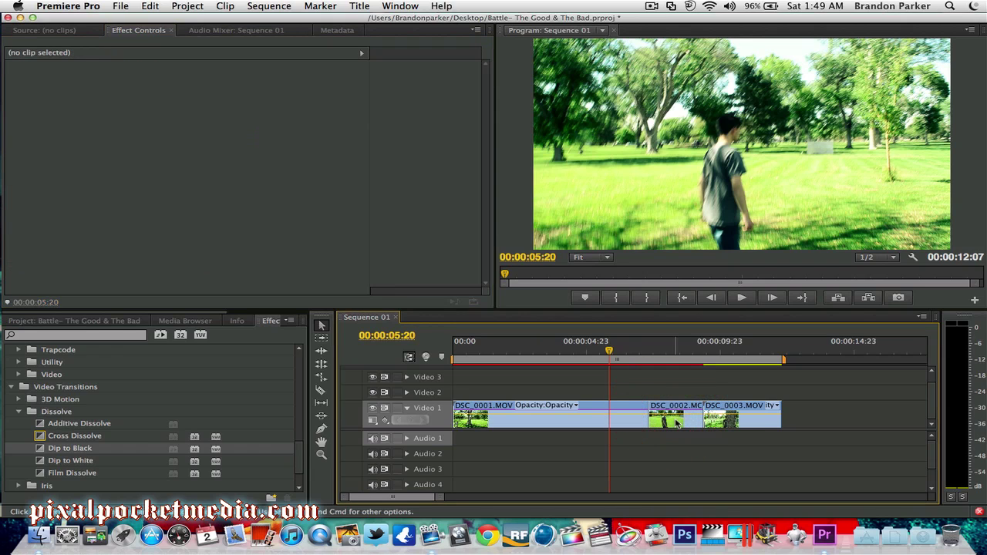
- Browse the video transition folders and the video effect folders, including the Magic Bullet ones, in the effects list
{"action": "left_click", "coordinate": [670, 350]}
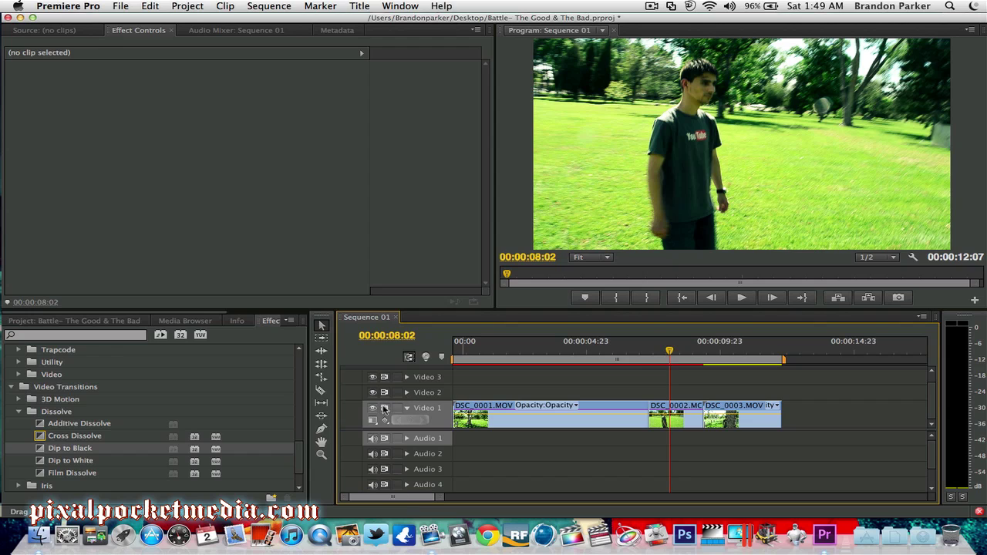
{"action": "scroll", "coordinate": [105, 399], "scroll_direction": "down", "scroll_amount": 3}
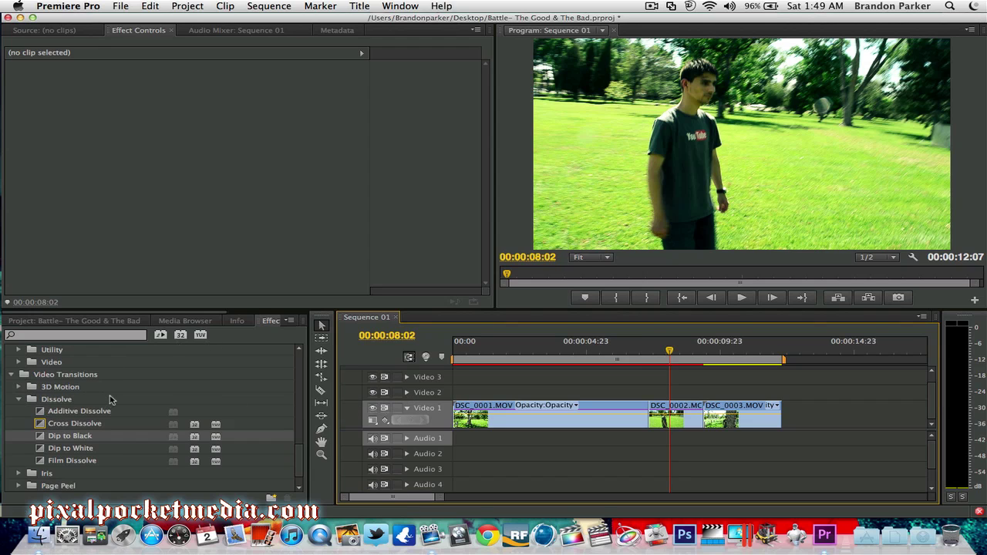
{"action": "scroll", "coordinate": [109, 399], "scroll_direction": "up", "scroll_amount": 5}
{"action": "scroll", "coordinate": [50, 439], "scroll_direction": "down", "scroll_amount": 4}
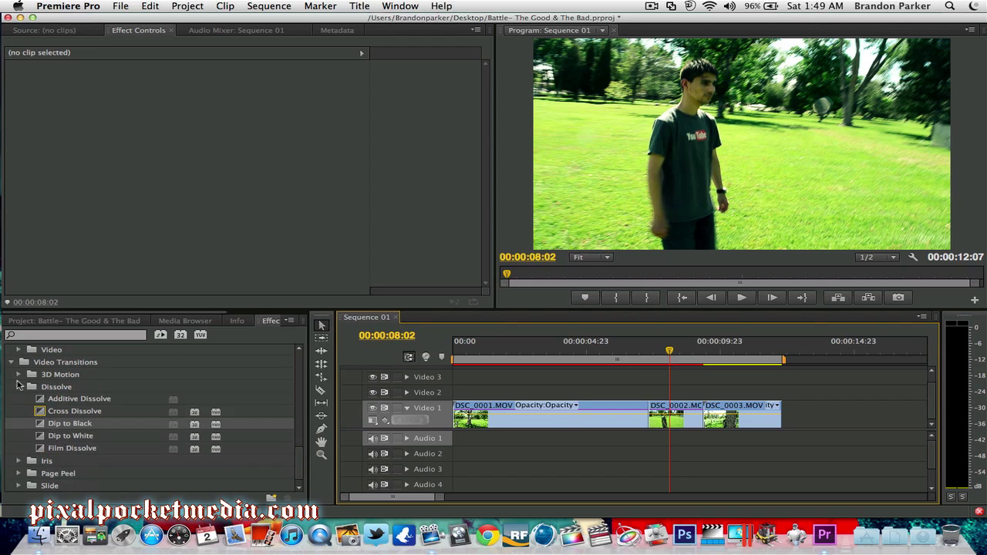
{"action": "scroll", "coordinate": [49, 395], "scroll_direction": "up", "scroll_amount": 8}
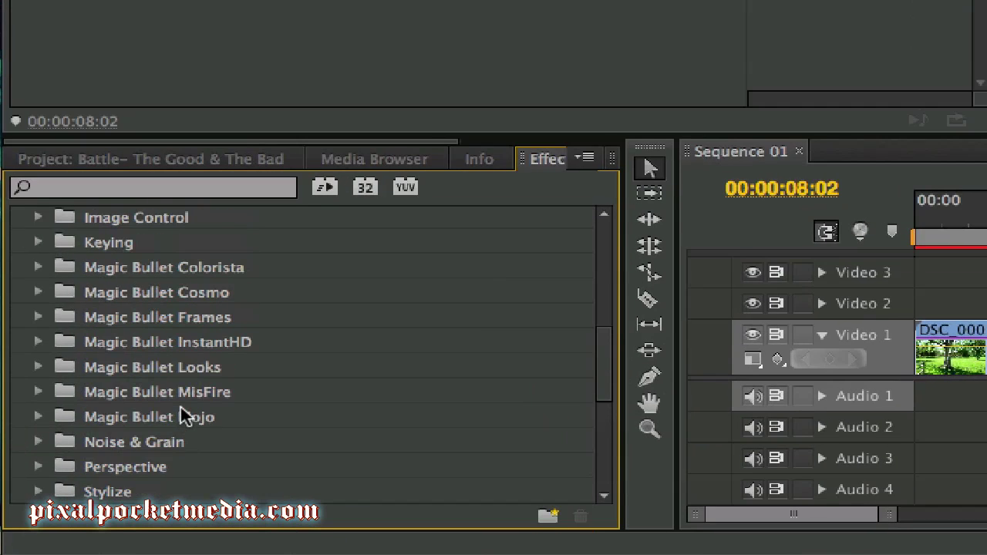
{"action": "left_click", "coordinate": [185, 417]}
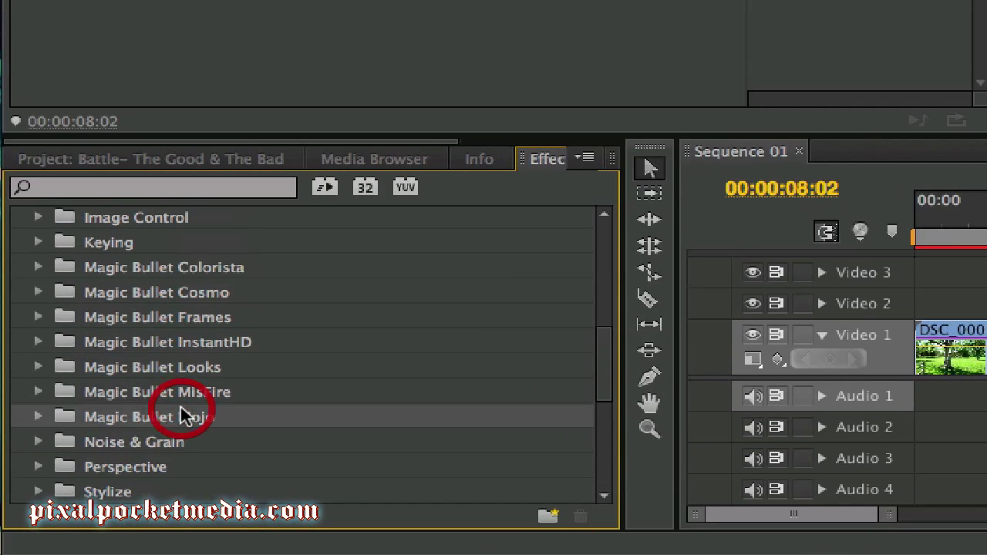
{"action": "scroll", "coordinate": [170, 333], "scroll_direction": "up", "scroll_amount": 1}
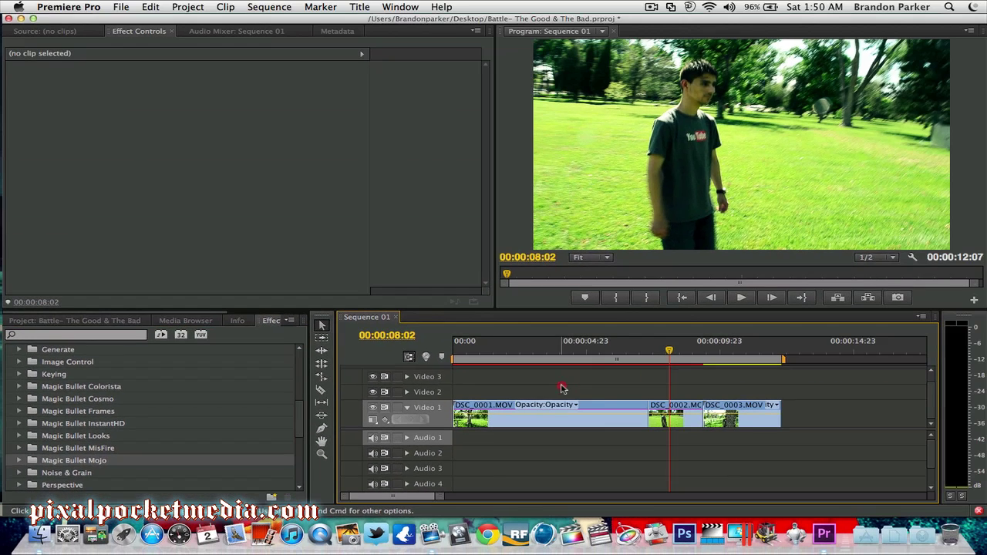
- Park the playhead at 00:00:03:19 and apply the Color Balance (RGB) effect from Image Control to DSC_0001.MOV
{"action": "left_click", "coordinate": [562, 378]}
{"action": "left_click", "coordinate": [553, 351]}
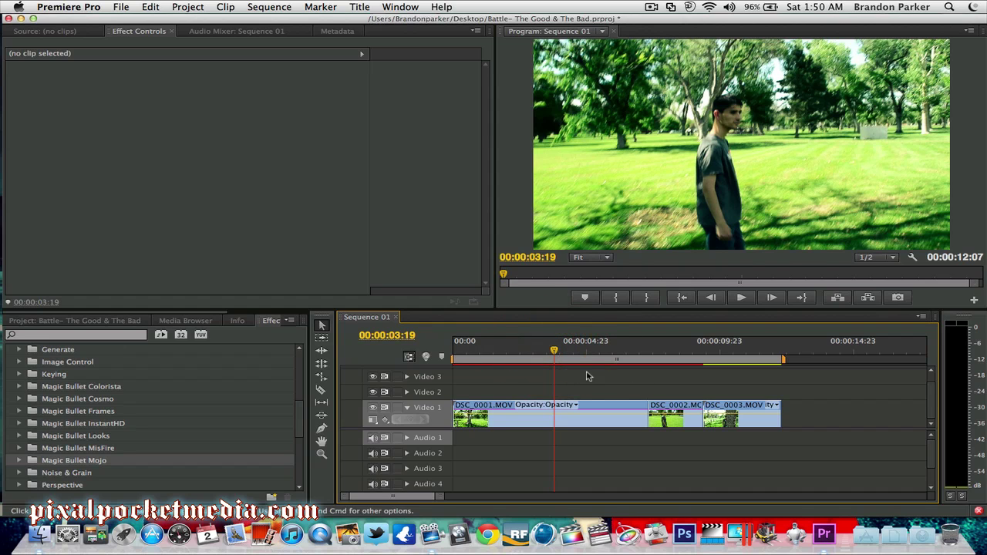
{"action": "scroll", "coordinate": [91, 432], "scroll_direction": "up", "scroll_amount": 5}
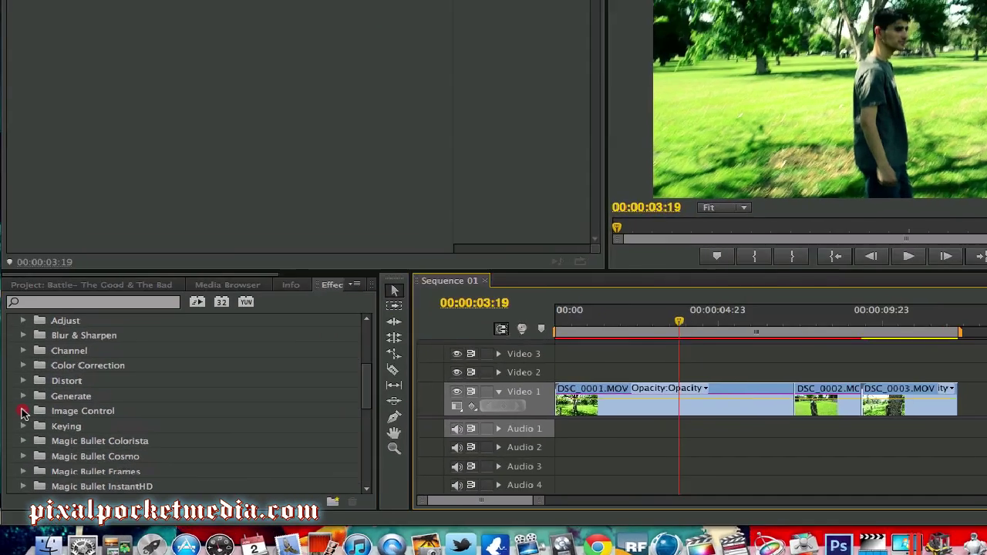
{"action": "left_click", "coordinate": [19, 423]}
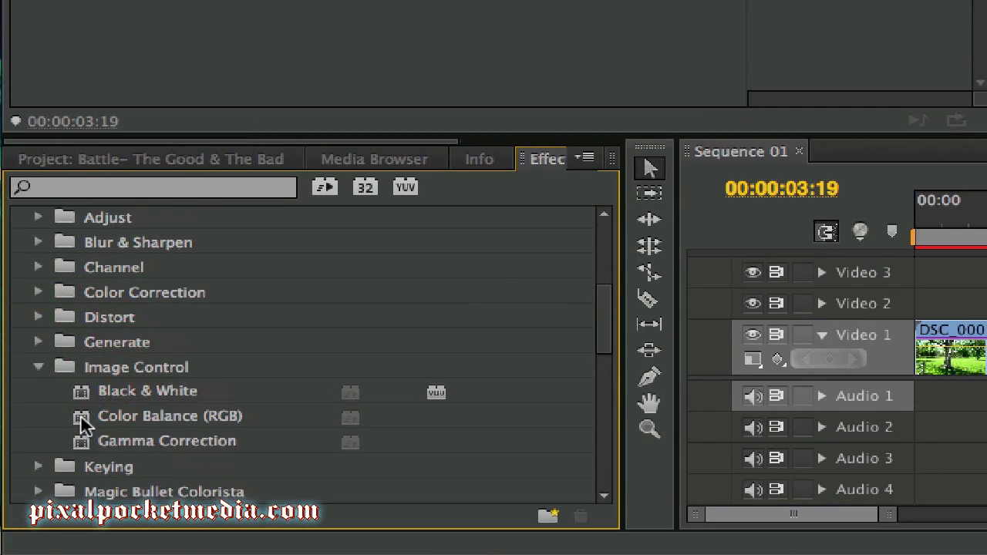
{"action": "left_click_drag", "start_coordinate": [81, 424], "coordinate": [436, 363]}
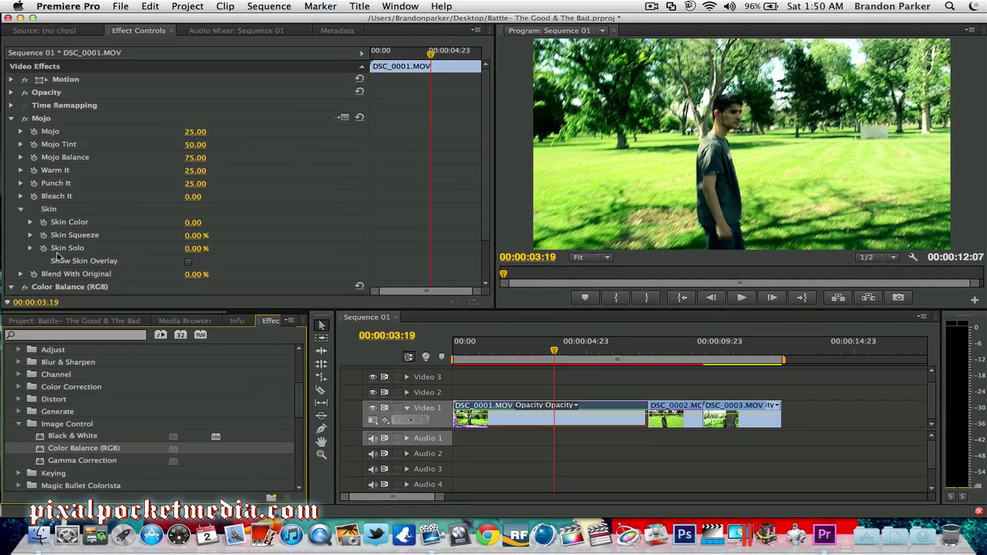
- Set the Color Balance (RGB) of DSC_0001.MOV to Red 86, Green 49 and Blue 162
{"action": "scroll", "coordinate": [78, 253], "scroll_direction": "down", "scroll_amount": 2}
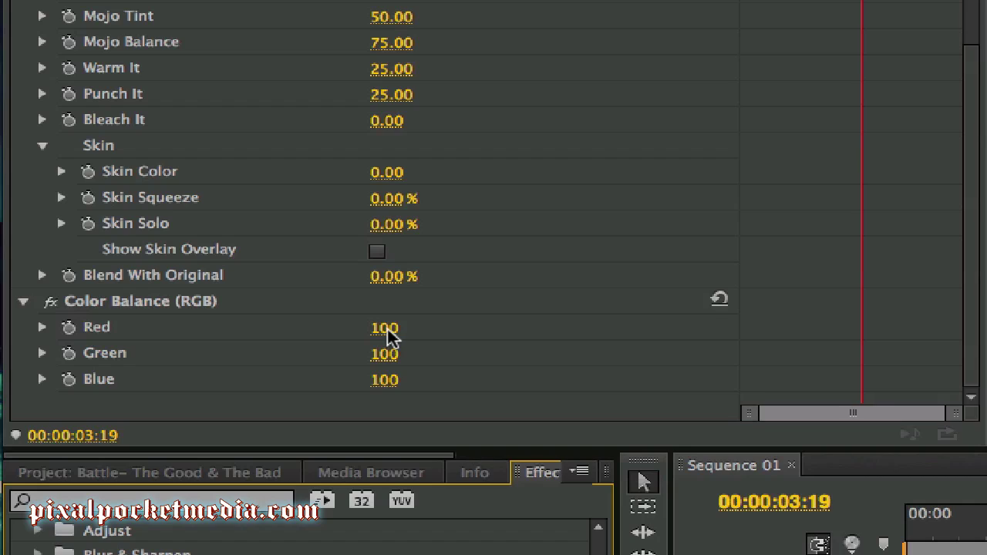
{"action": "mouse_move", "coordinate": [390, 333]}
{"action": "left_mouse_down"}
{"action": "mouse_move", "coordinate": [400, 333]}
{"action": "mouse_move", "coordinate": [372, 328]}
{"action": "left_mouse_up"}
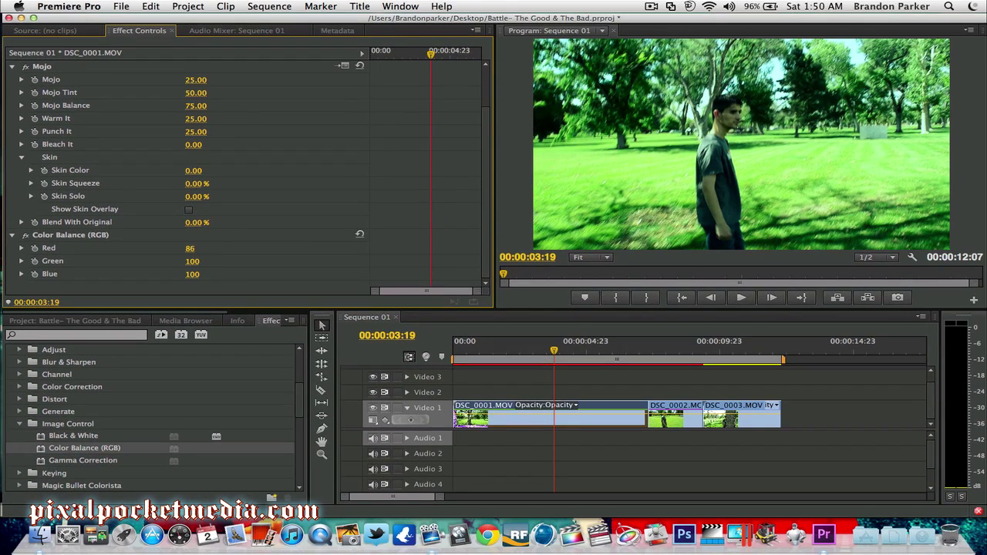
{"action": "mouse_move", "coordinate": [192, 265]}
{"action": "left_mouse_down"}
{"action": "mouse_move", "coordinate": [202, 264]}
{"action": "mouse_move", "coordinate": [173, 264]}
{"action": "left_mouse_up"}
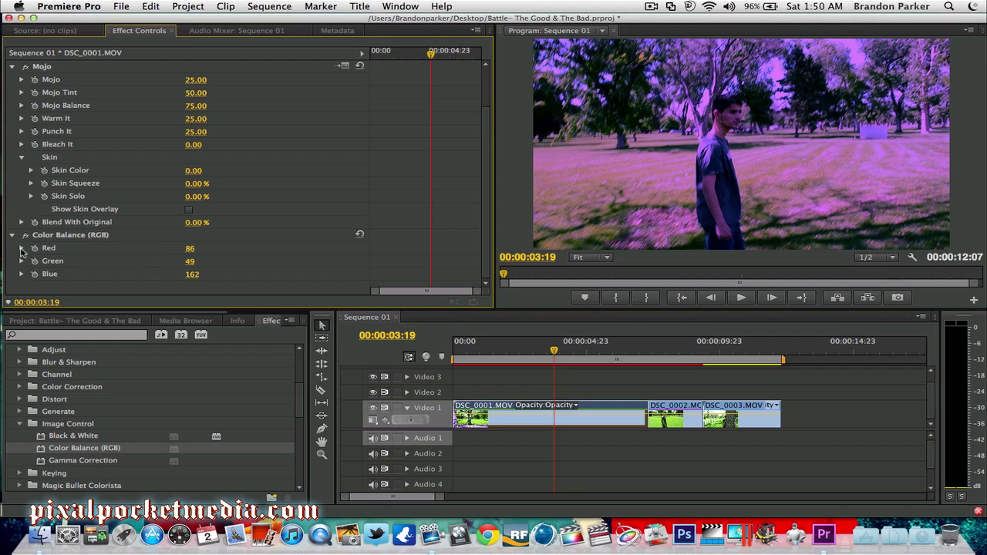
- Apply the Gamma Correction effect to DSC_0001.MOV and set its Gamma to 9
{"action": "left_click", "coordinate": [78, 461]}
{"action": "left_click_drag", "start_coordinate": [103, 370], "coordinate": [53, 291]}
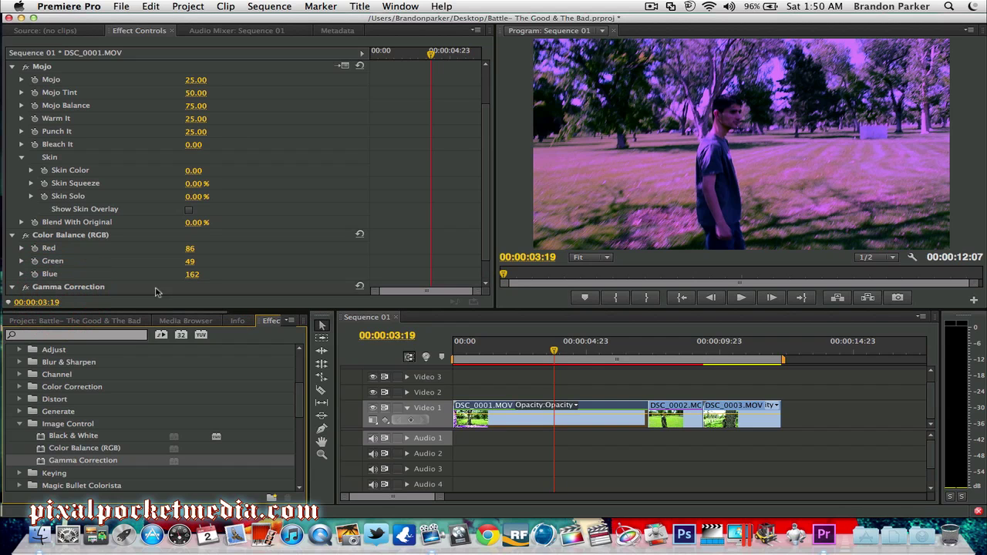
{"action": "scroll", "coordinate": [141, 274], "scroll_direction": "down", "scroll_amount": 1}
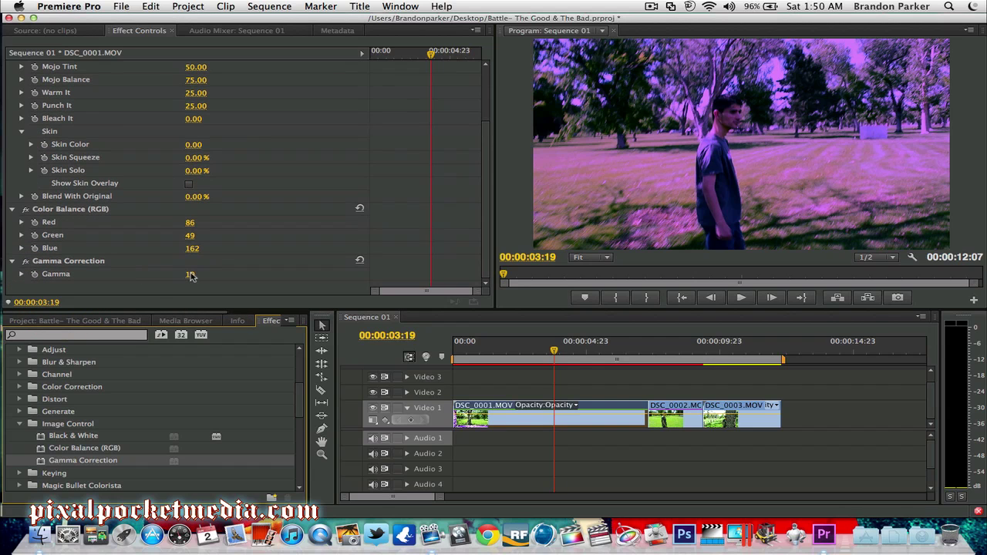
{"action": "left_click_drag", "start_coordinate": [191, 276], "coordinate": [202, 276]}
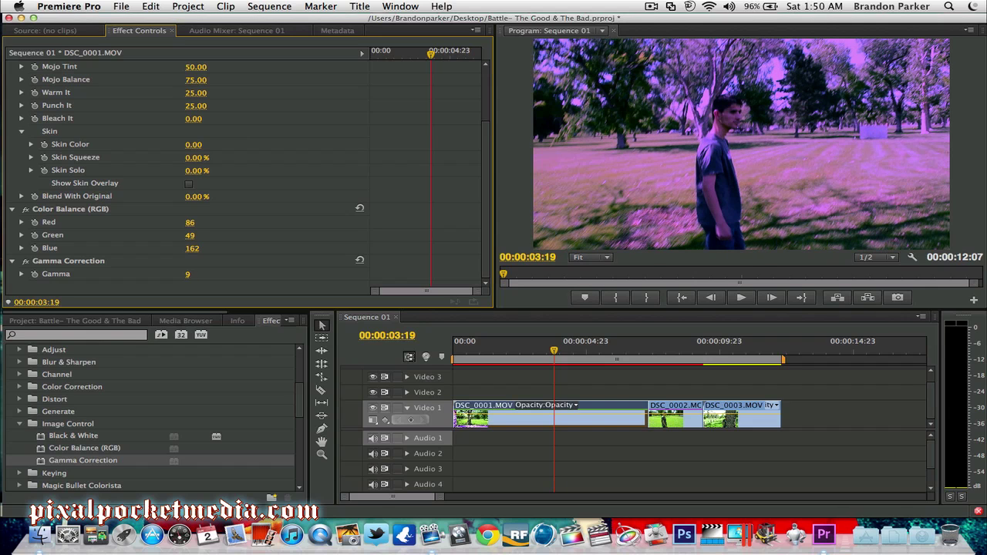
- Raise the Green value of the Color Balance (RGB) effect on DSC_0001.MOV to 61
{"action": "scroll", "coordinate": [154, 275], "scroll_direction": "up", "scroll_amount": 3}
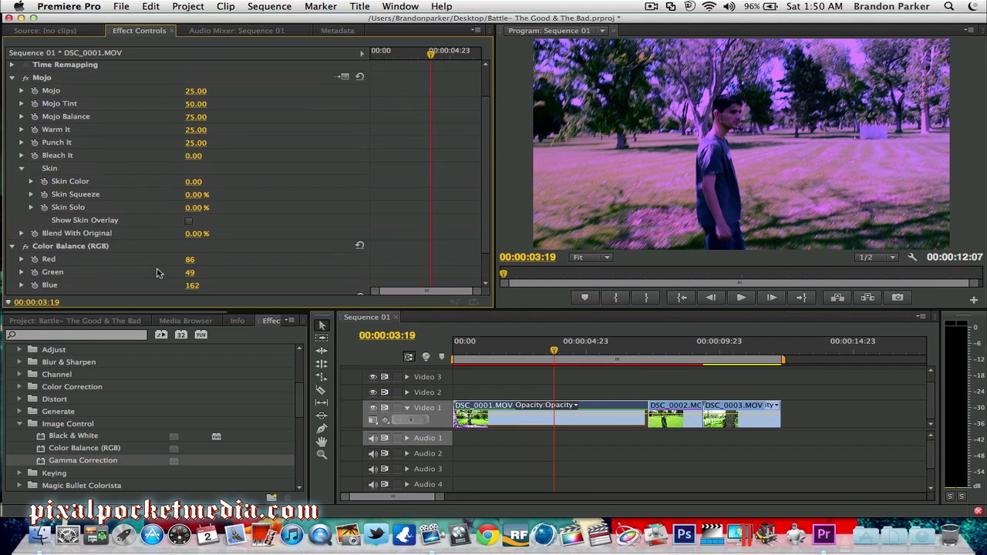
{"action": "scroll", "coordinate": [157, 273], "scroll_direction": "down", "scroll_amount": 1}
{"action": "left_click_drag", "start_coordinate": [190, 264], "coordinate": [199, 263]}
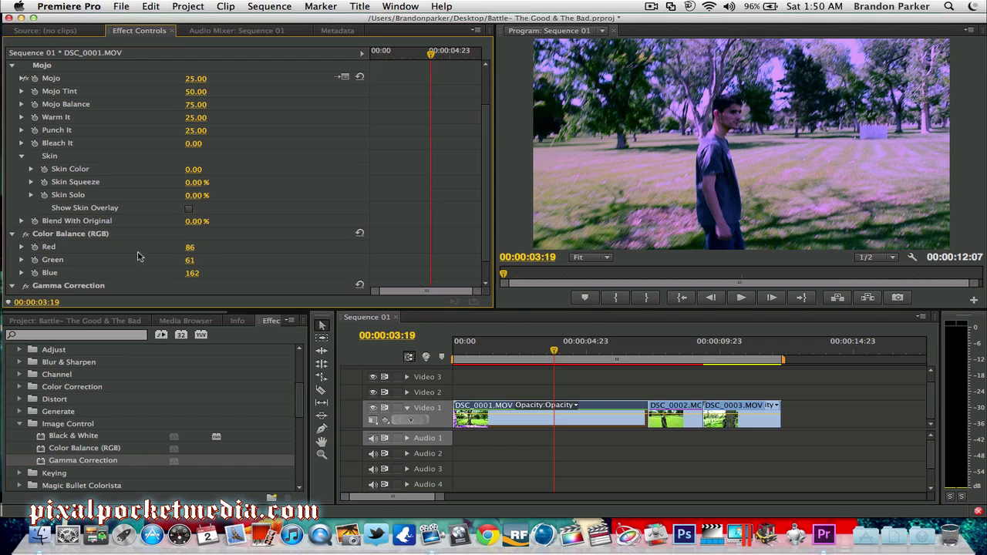
{"action": "scroll", "coordinate": [120, 247], "scroll_direction": "up", "scroll_amount": 4}
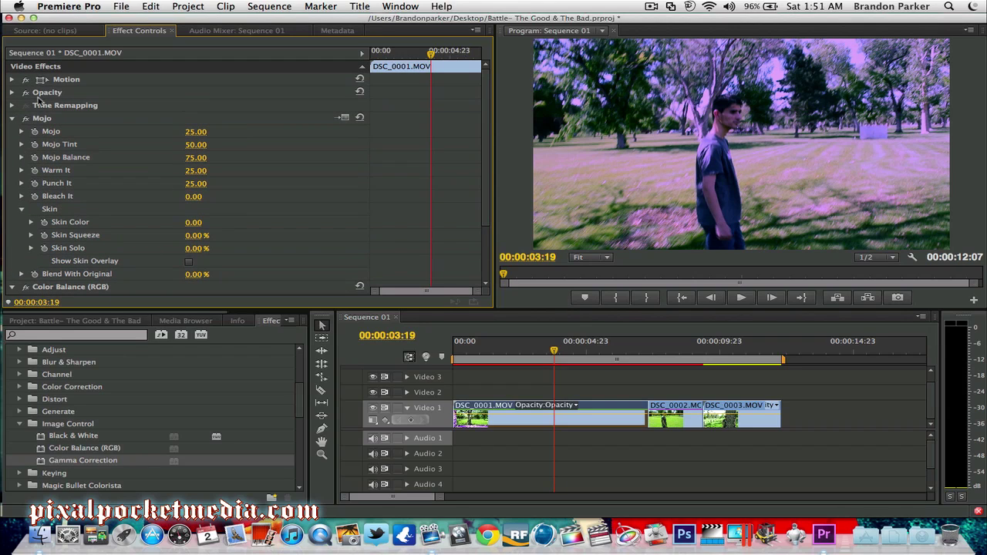
- Compare the frame at 00:00:08:01 with DSC_0001.MOV at 00:00:05:06 and review the effect settings applied to DSC_0001.MOV
{"action": "left_click", "coordinate": [672, 392]}
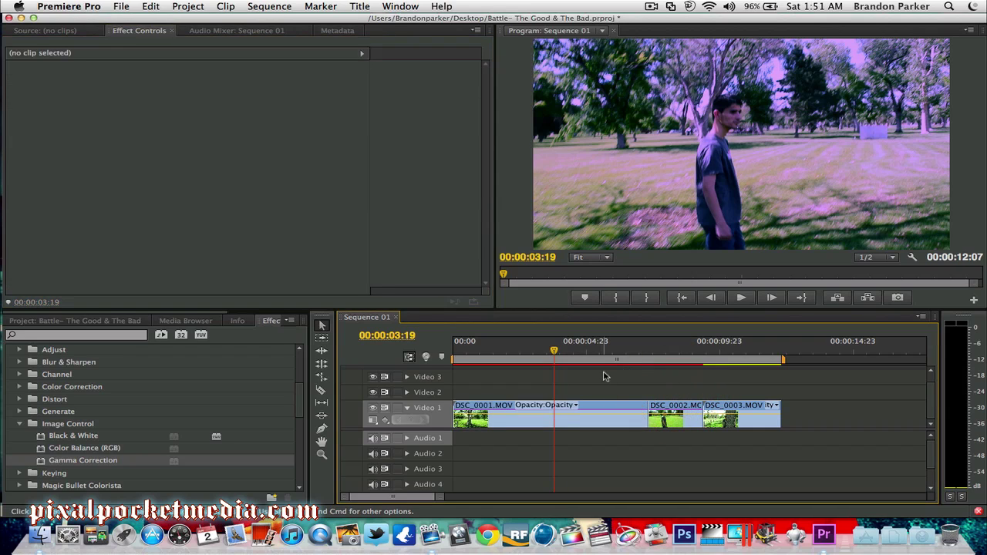
{"action": "left_click", "coordinate": [667, 349]}
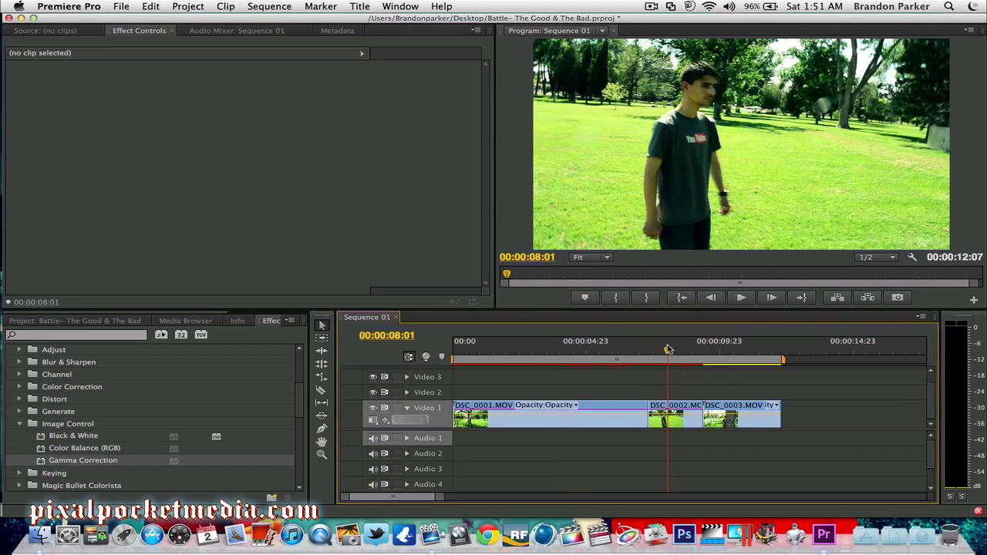
{"action": "left_click", "coordinate": [592, 352]}
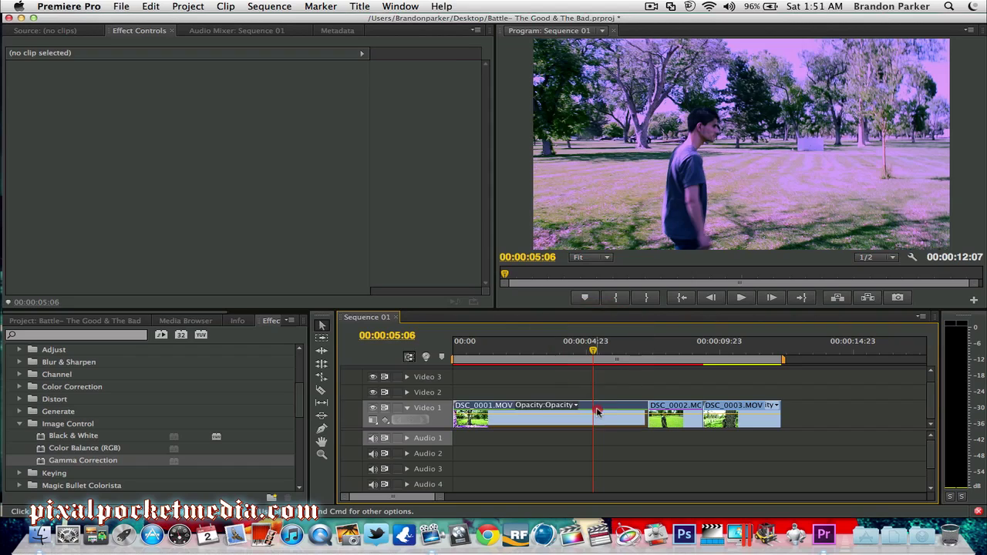
{"action": "left_click", "coordinate": [594, 414]}
{"action": "scroll", "coordinate": [95, 193], "scroll_direction": "down", "scroll_amount": 3}
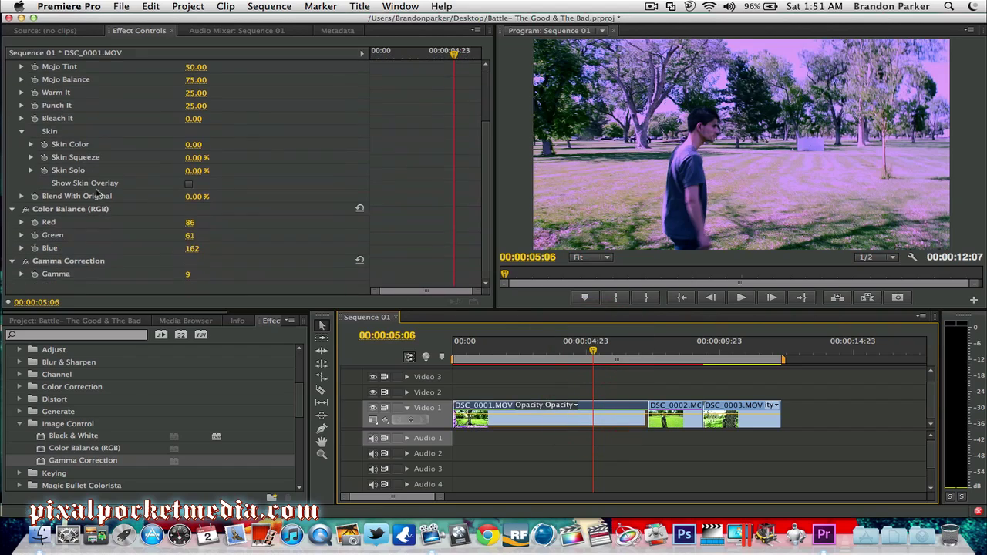
{"action": "scroll", "coordinate": [90, 189], "scroll_direction": "up", "scroll_amount": 3}
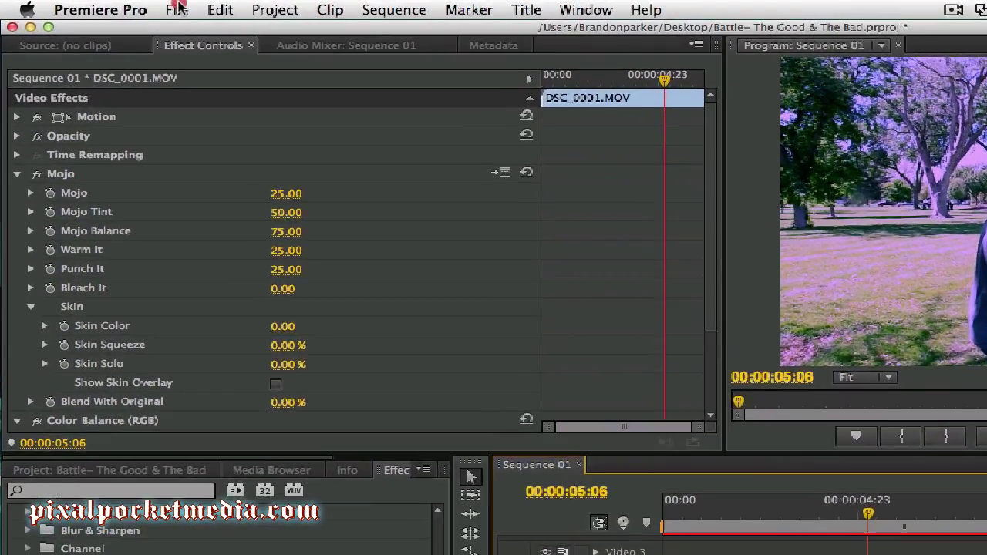
{"action": "left_click", "coordinate": [120, 7]}
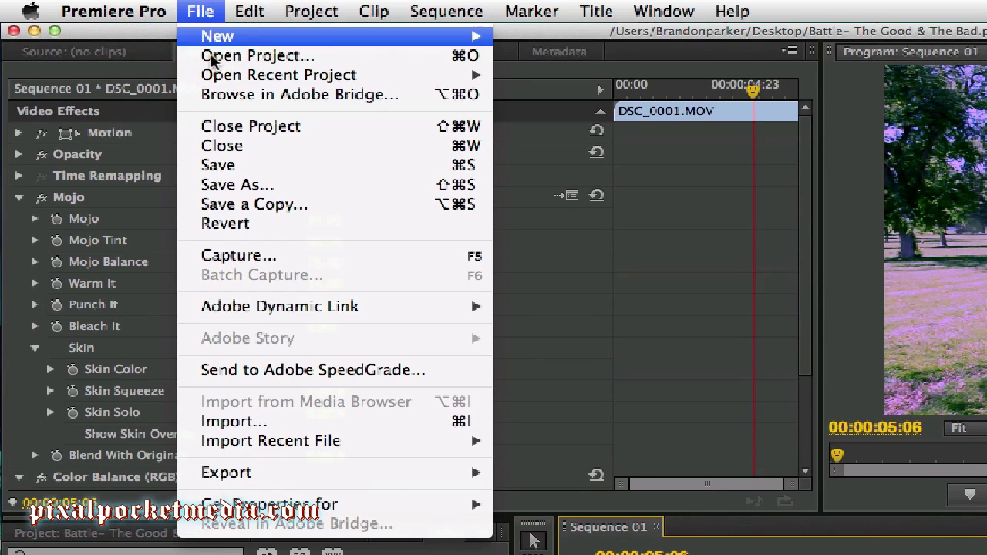
{"action": "mouse_move", "coordinate": [235, 307]}
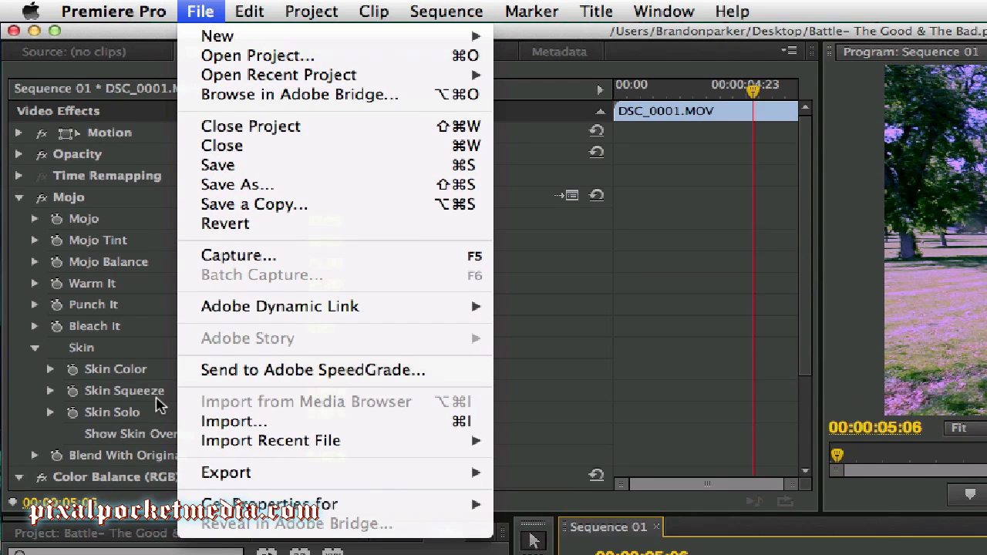
{"action": "left_click", "coordinate": [98, 409]}
{"action": "left_click", "coordinate": [260, 12]}
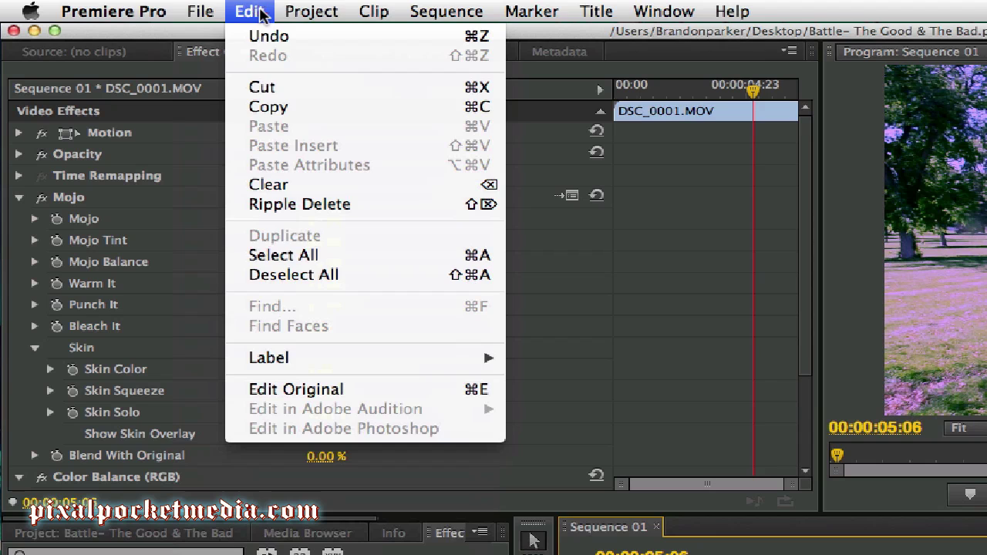
{"action": "left_click", "coordinate": [159, 232]}
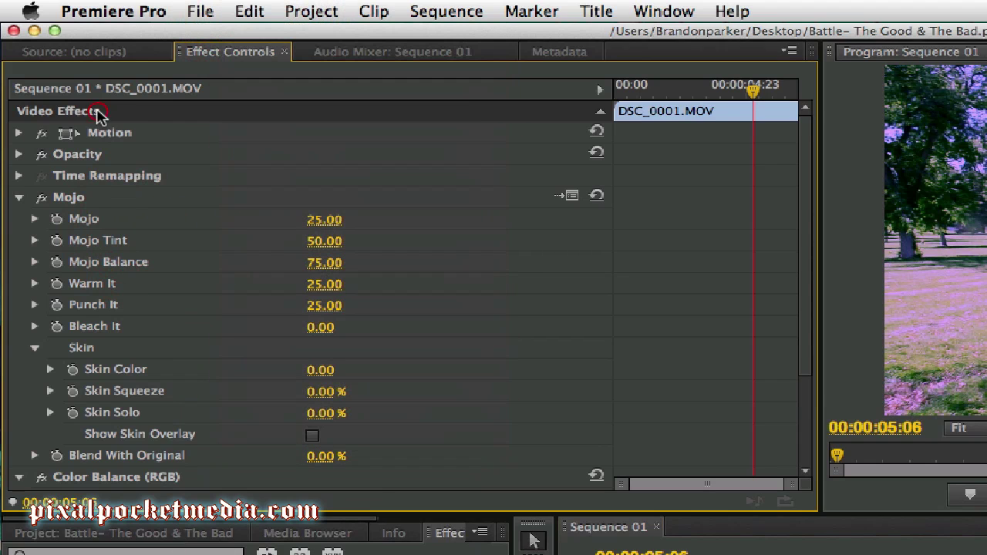
{"action": "left_click", "coordinate": [278, 12]}
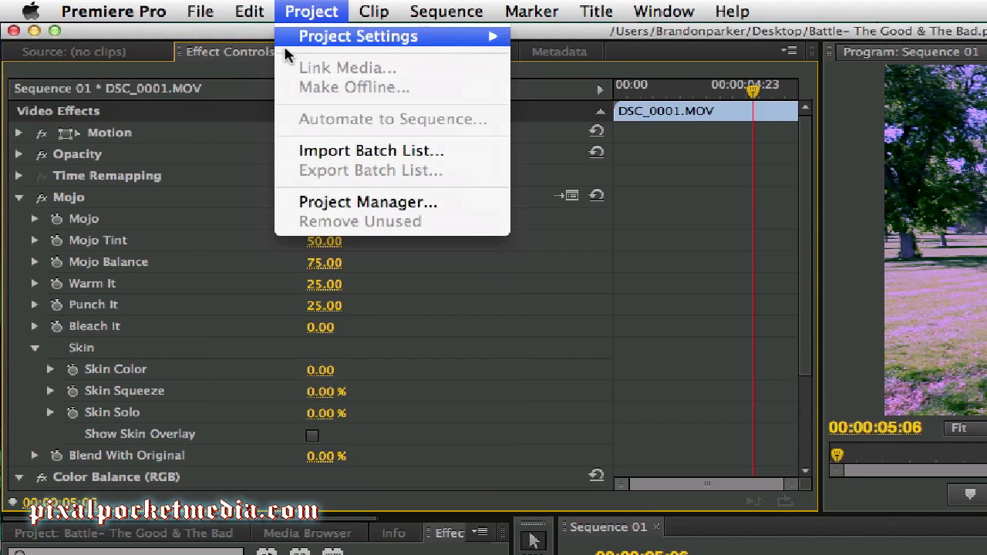
- Try selecting all the effects of DSC_0001.MOV at once in its effect settings
{"action": "mouse_move", "coordinate": [261, 11]}
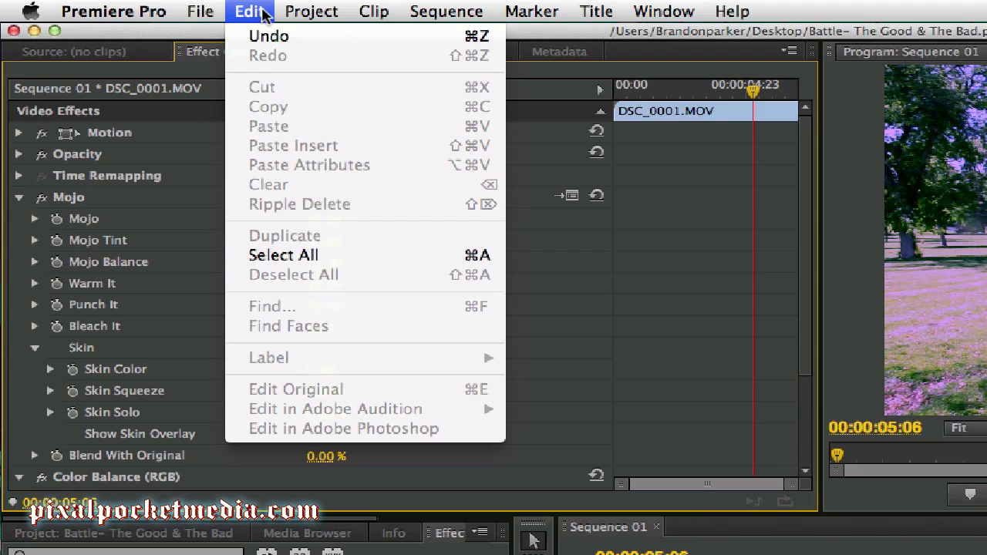
{"action": "left_click", "coordinate": [280, 256]}
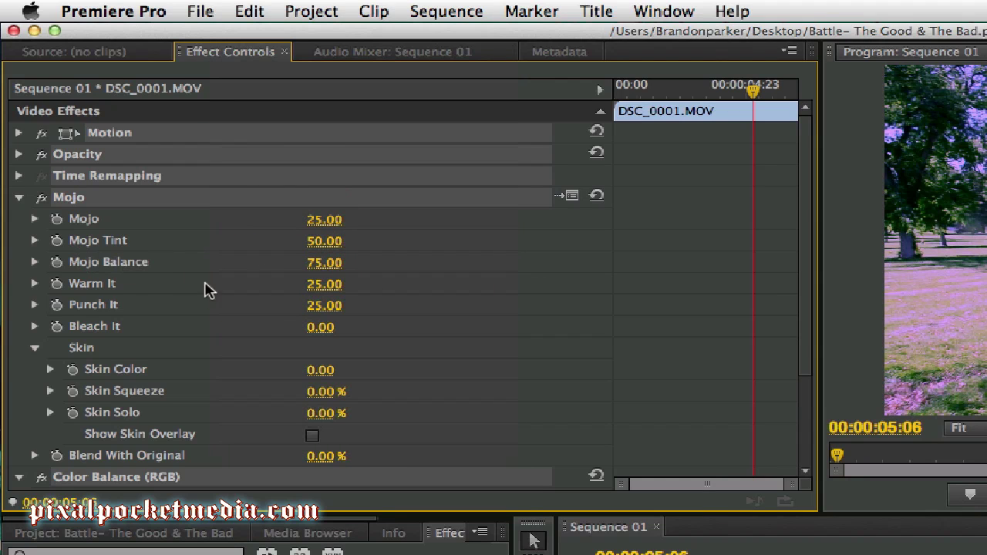
{"action": "left_click", "coordinate": [689, 284]}
- Copy the Color Balance (RGB) and Gamma Correction effects from DSC_0001.MOV together
{"action": "right_click", "coordinate": [117, 201]}
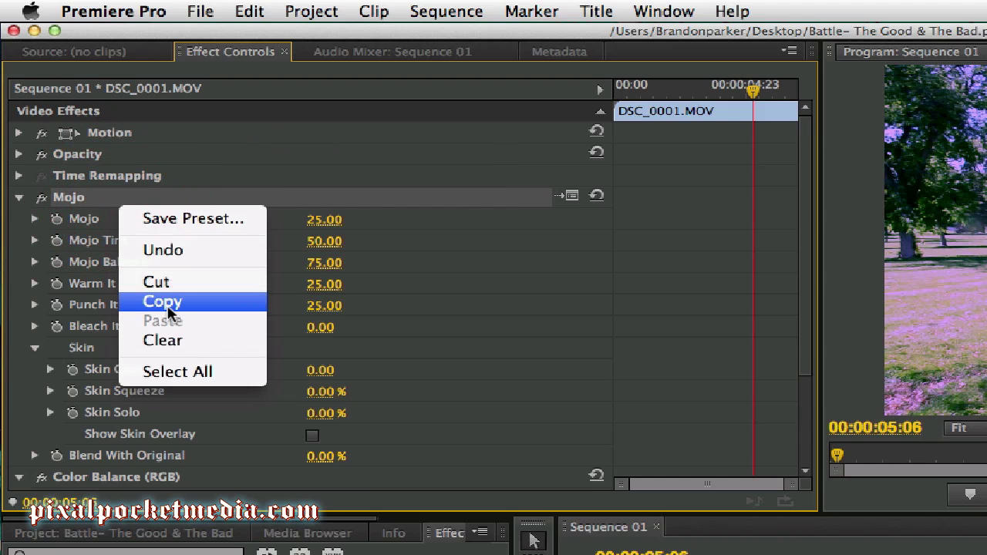
{"action": "left_click", "coordinate": [77, 202]}
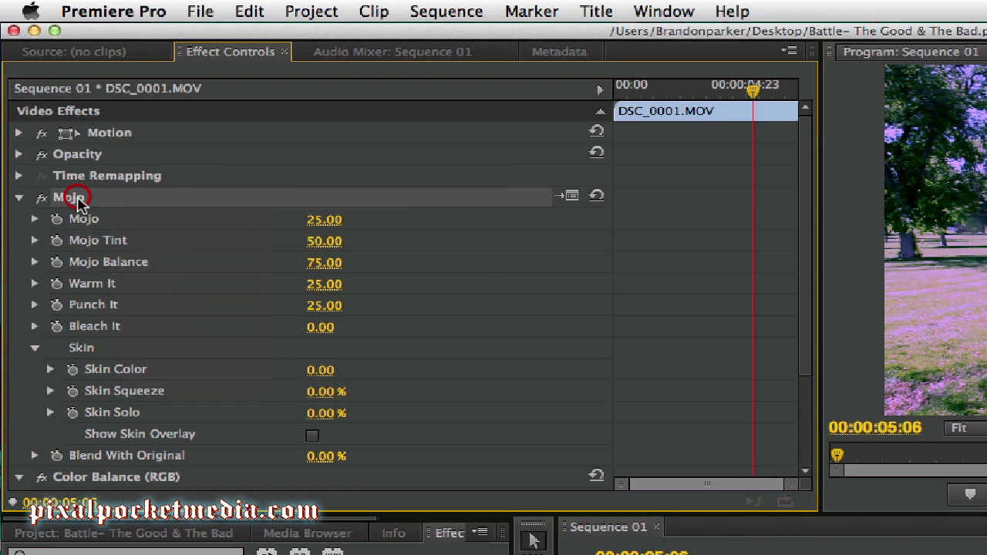
{"action": "scroll", "coordinate": [77, 203], "scroll_direction": "down", "scroll_amount": 4}
{"action": "scroll", "coordinate": [132, 379], "scroll_direction": "down", "scroll_amount": 2}
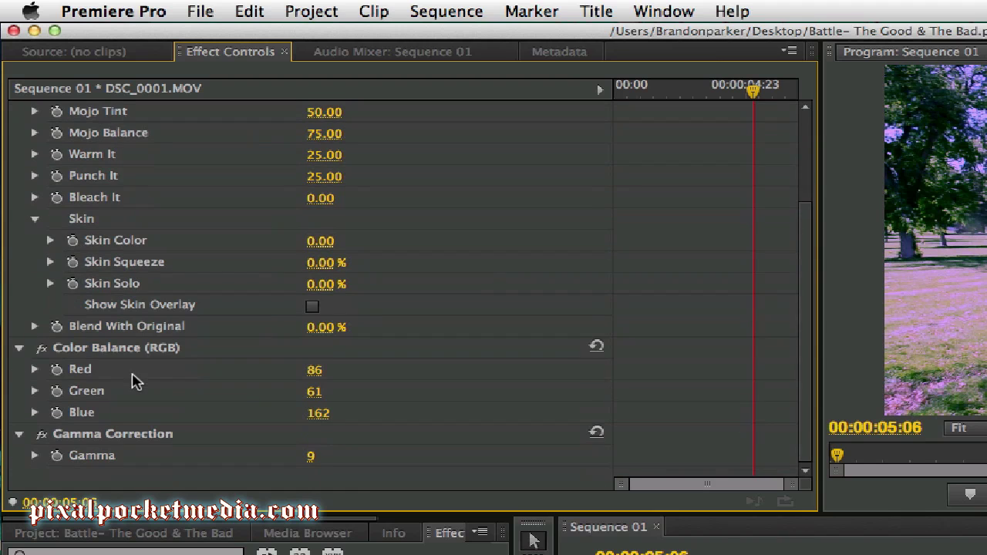
{"action": "scroll", "coordinate": [139, 438], "scroll_direction": "up", "scroll_amount": 6}
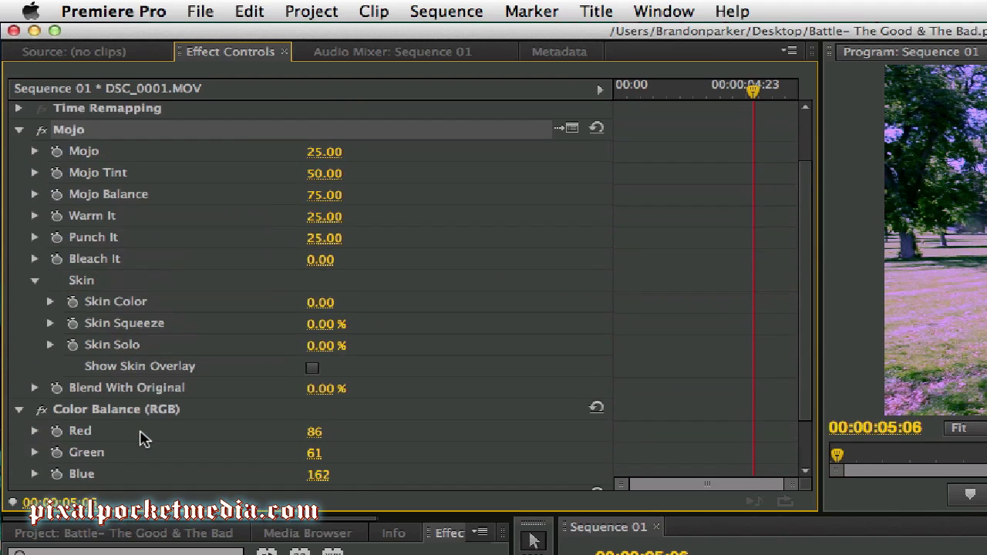
{"action": "scroll", "coordinate": [145, 366], "scroll_direction": "down", "scroll_amount": 4}
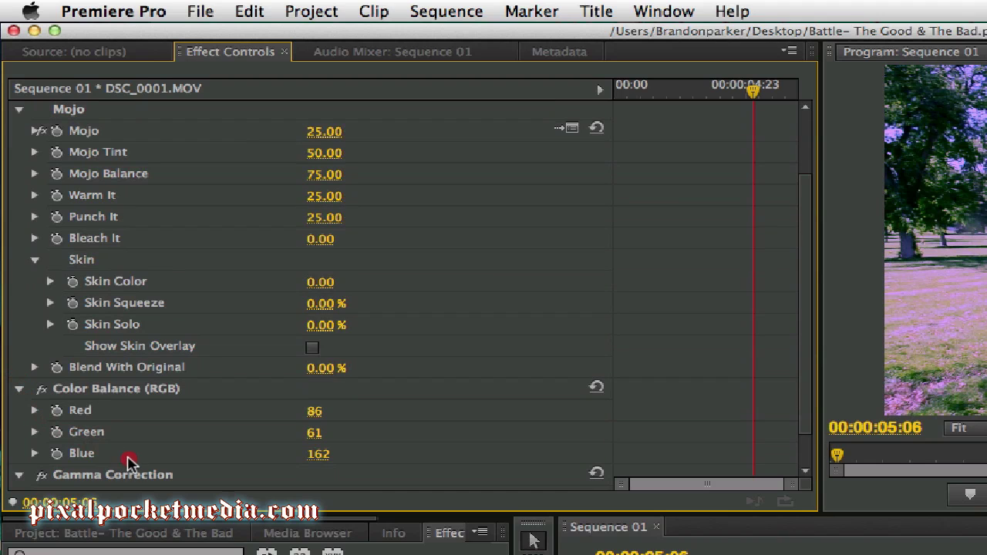
{"action": "left_click", "coordinate": [135, 397]}
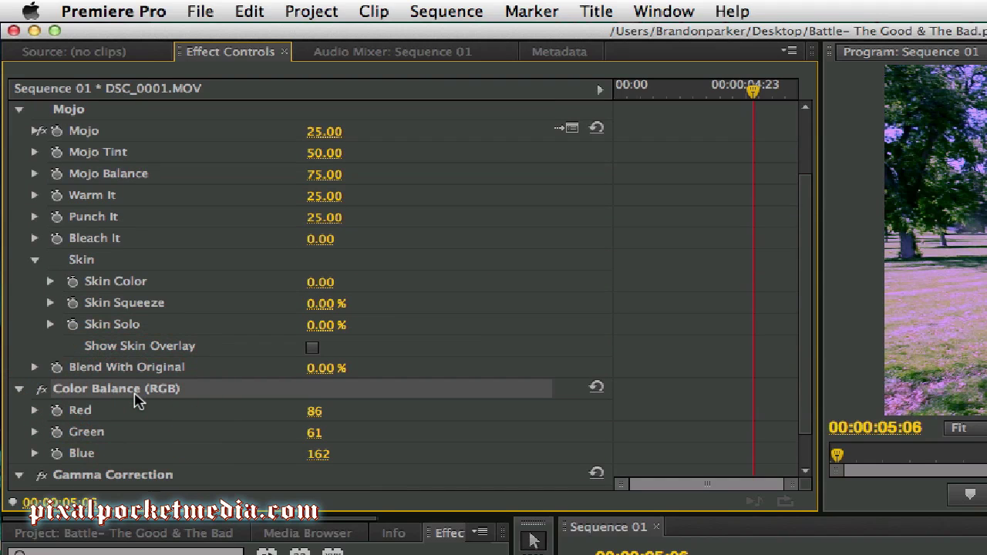
{"action": "left_click", "coordinate": [136, 475]}
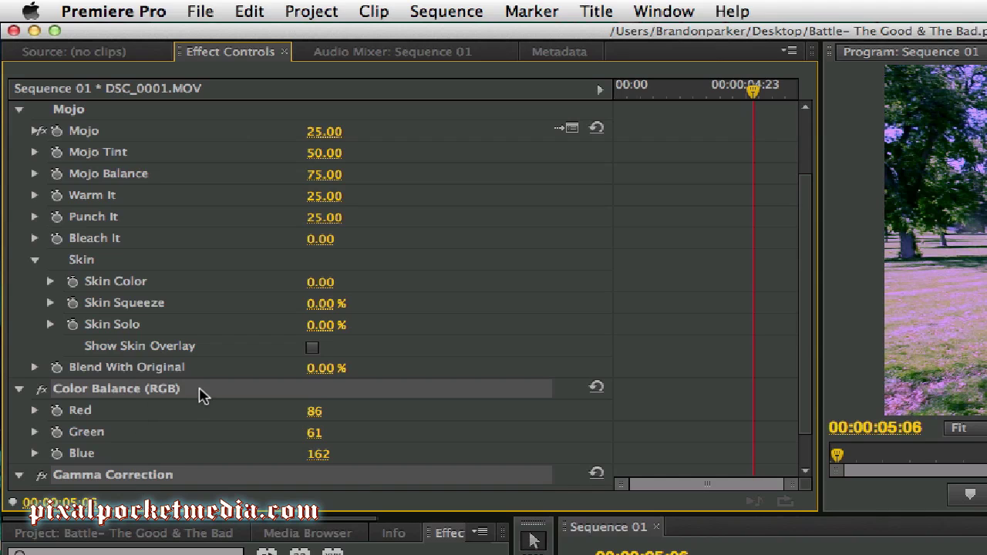
{"action": "right_click", "coordinate": [138, 393]}
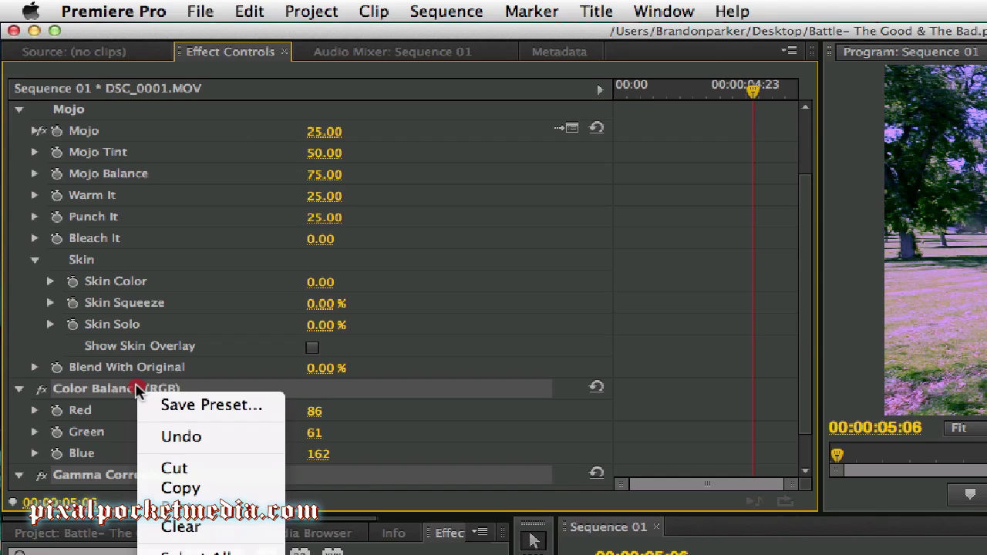
{"action": "left_click", "coordinate": [182, 490]}
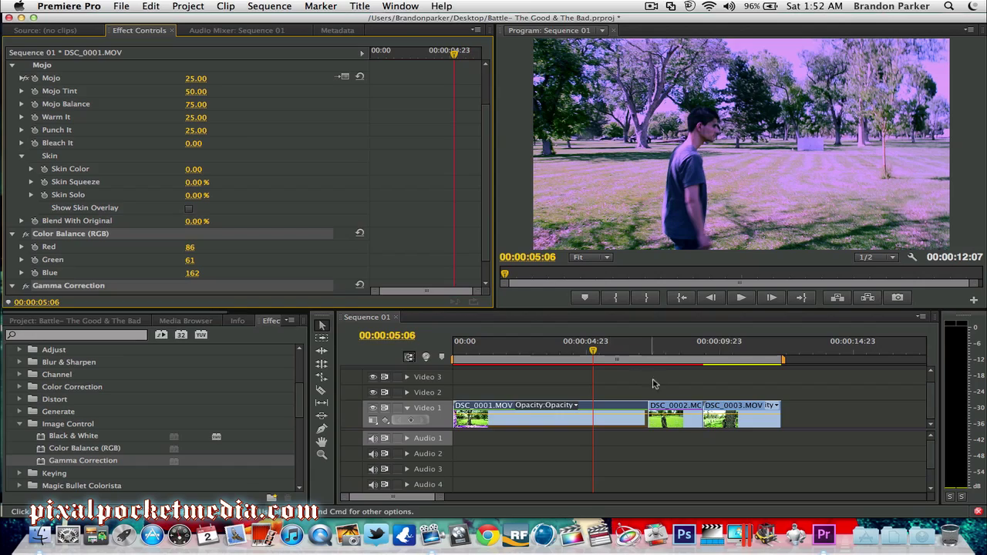
- Paste the copied Color Balance (RGB) and Gamma Correction effects onto DSC_0002.MOV, and undo the paste
{"action": "left_click", "coordinate": [671, 353]}
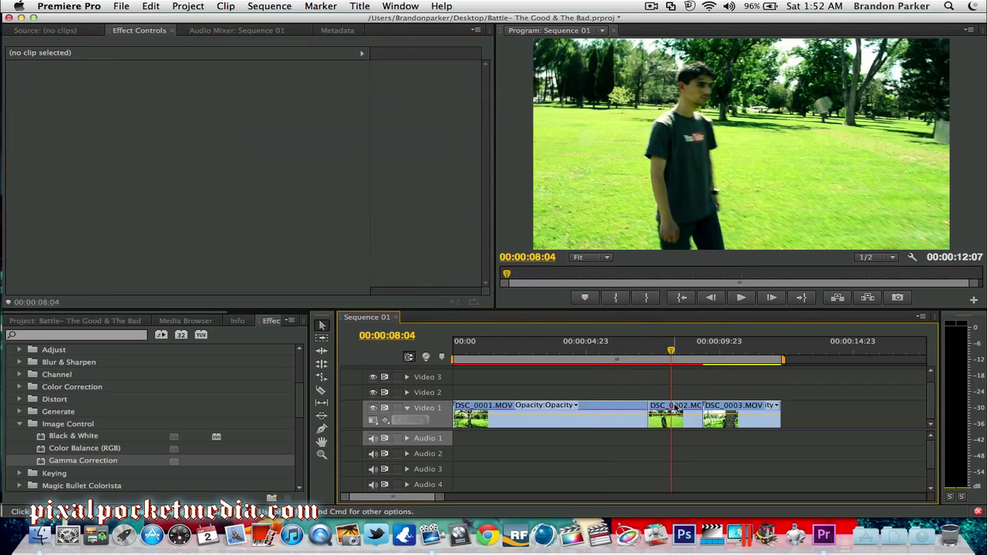
{"action": "left_click", "coordinate": [673, 409]}
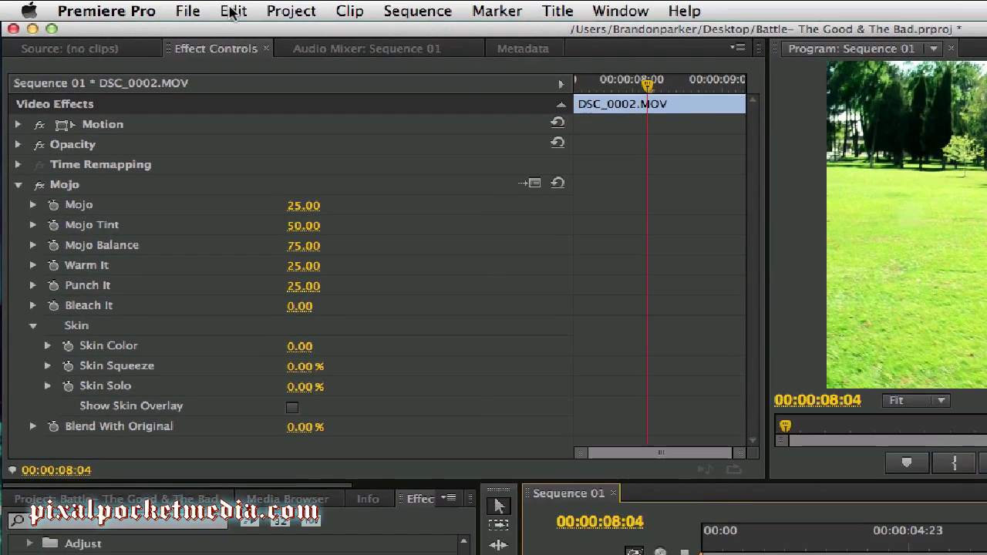
{"action": "left_click", "coordinate": [150, 6]}
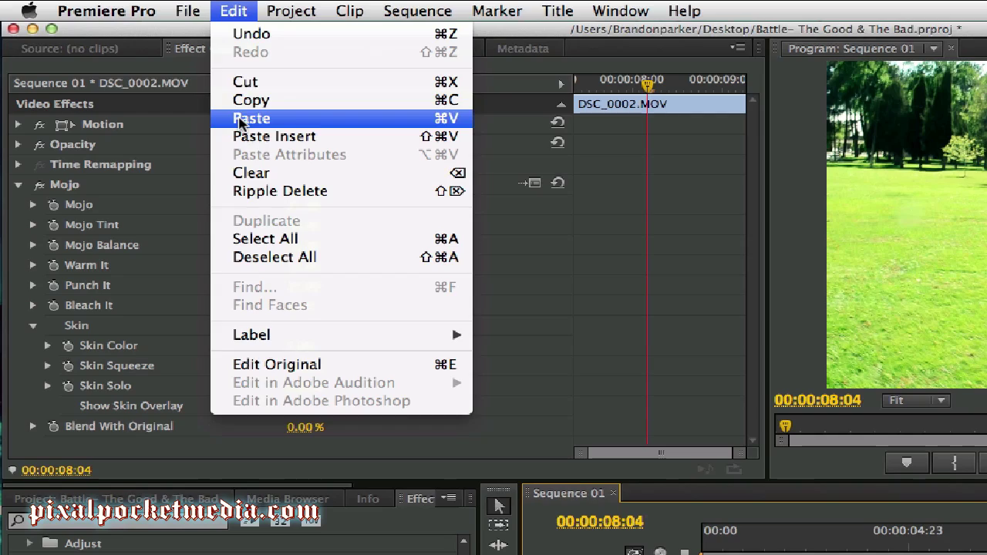
{"action": "left_click", "coordinate": [239, 120]}
{"action": "scroll", "coordinate": [189, 301], "scroll_direction": "down", "scroll_amount": 1}
{"action": "scroll", "coordinate": [189, 305], "scroll_direction": "down", "scroll_amount": 4}
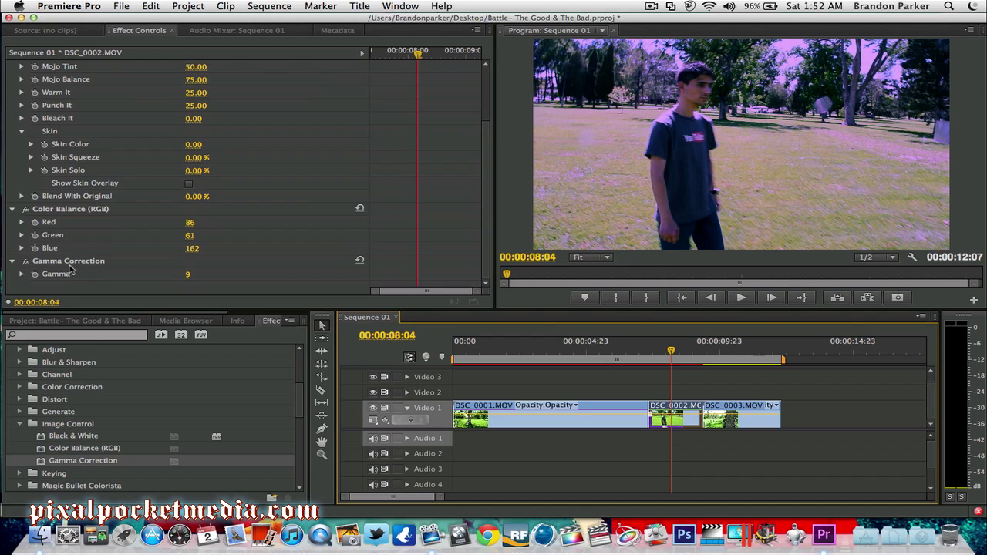
{"action": "left_click", "coordinate": [151, 7]}
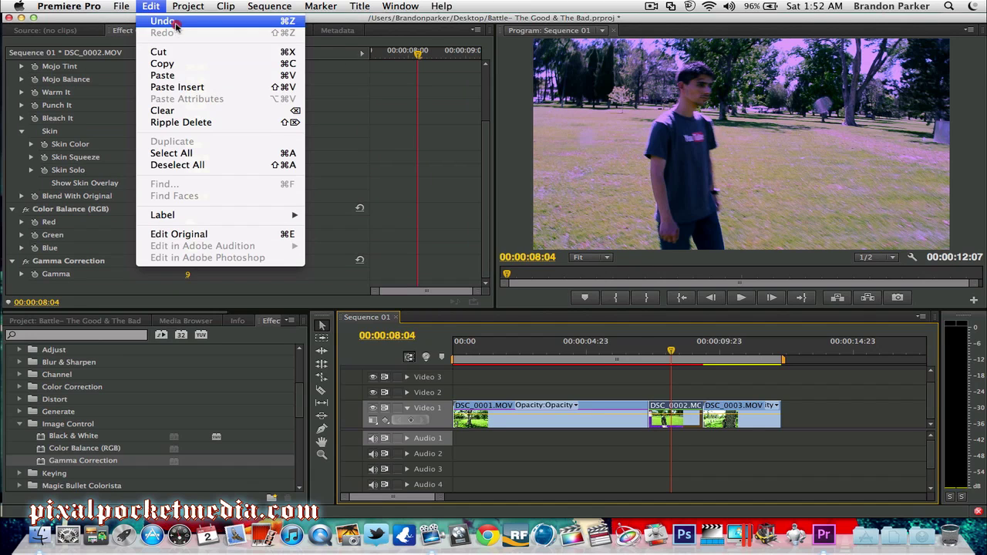
{"action": "left_click", "coordinate": [163, 21]}
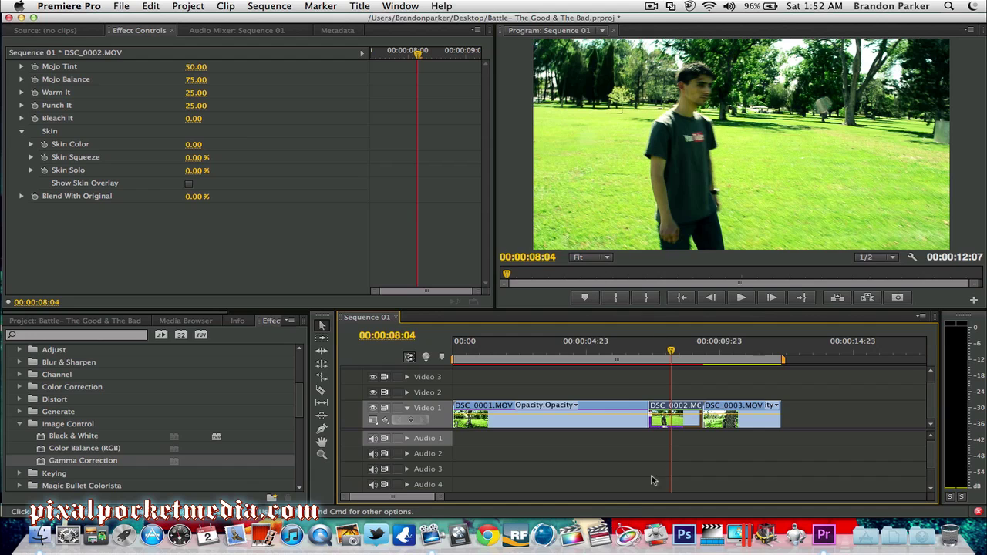
- Delete the Gamma Correction and Color Balance (RGB) effects from DSC_0001.MOV
{"action": "left_click", "coordinate": [559, 352]}
{"action": "left_click", "coordinate": [592, 410]}
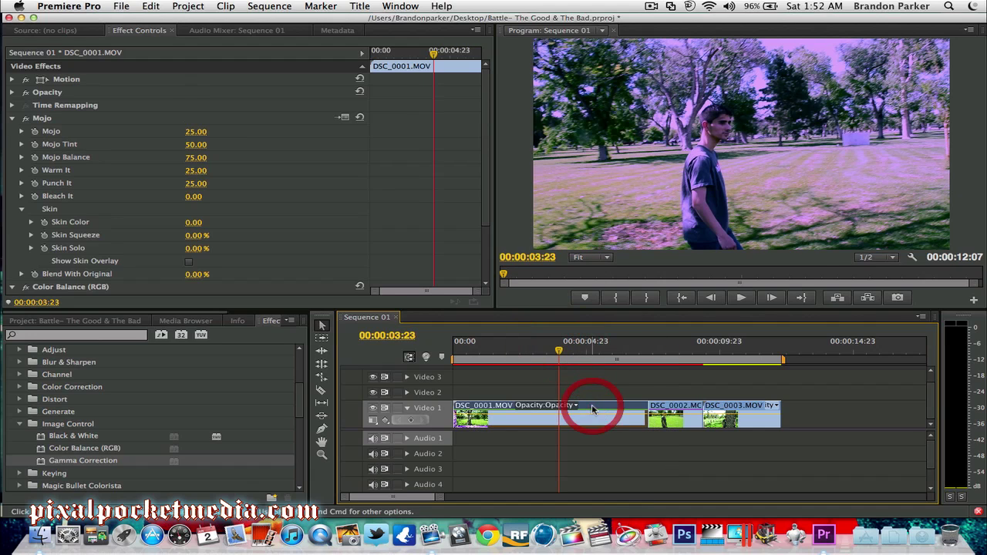
{"action": "scroll", "coordinate": [81, 232], "scroll_direction": "down", "scroll_amount": 3}
{"action": "left_click", "coordinate": [84, 261]}
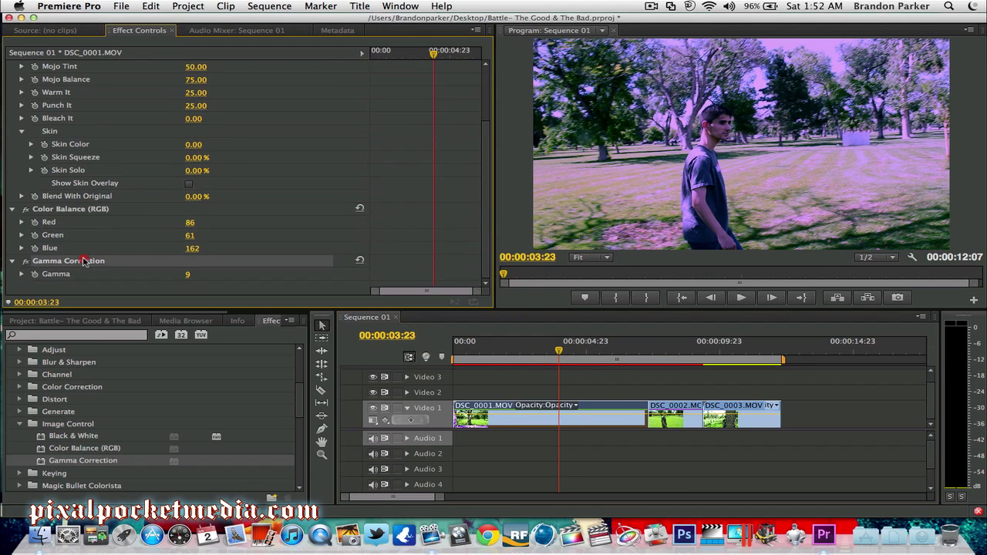
{"action": "key", "text": "Delete"}
{"action": "left_click", "coordinate": [81, 209]}
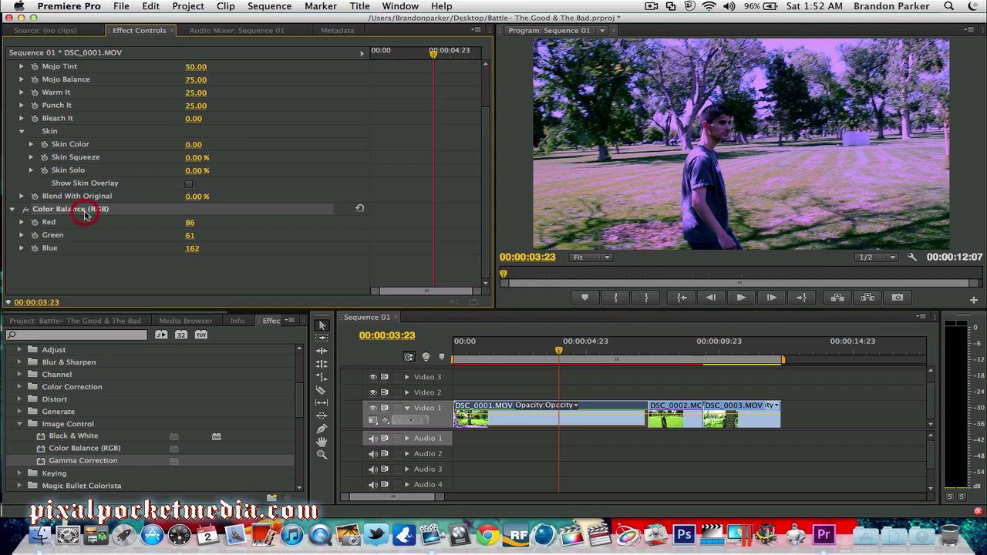
{"action": "key", "text": "Delete"}
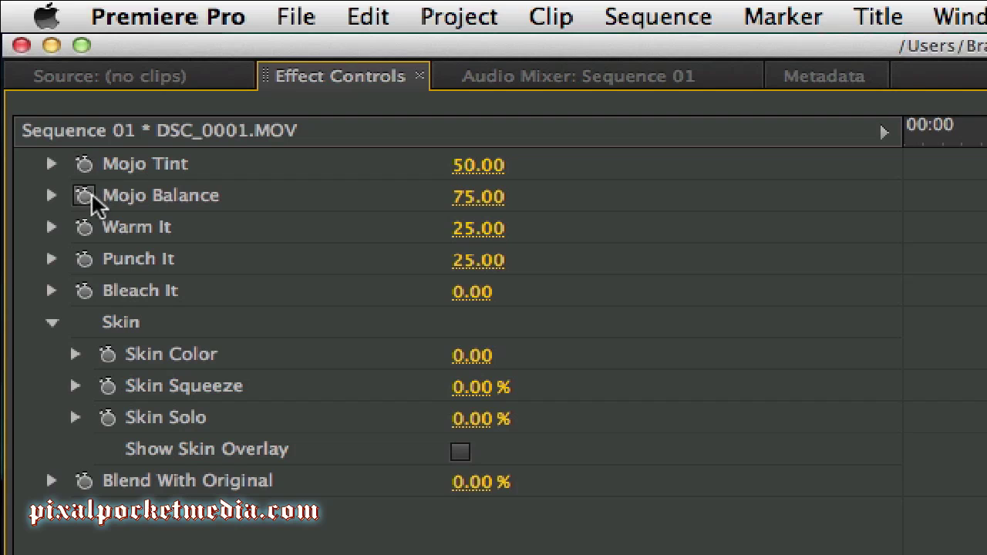
- Turn on keyframing for Mojo's Bleach It on DSC_0001.MOV at 00:00:03:23, and undo it
{"action": "left_click", "coordinate": [85, 292]}
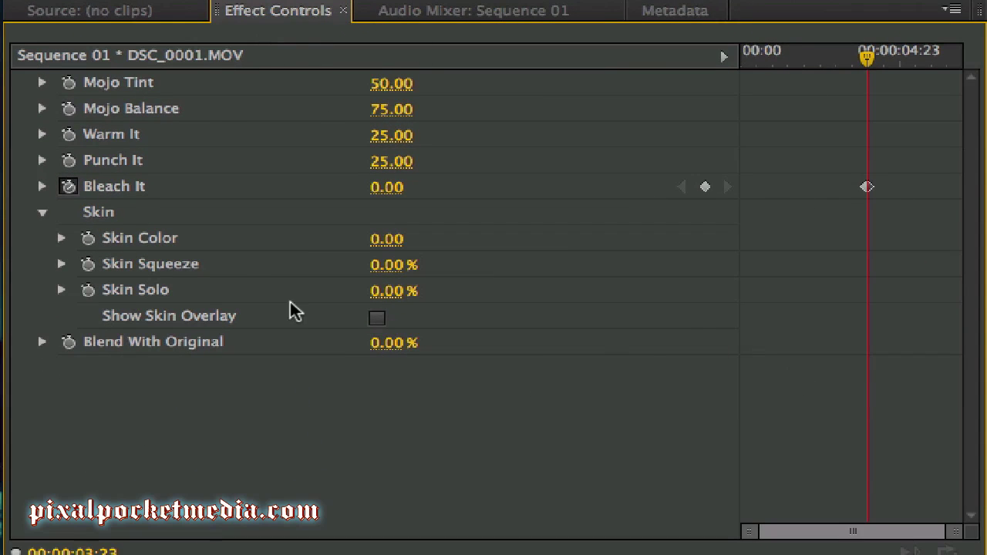
{"action": "left_click", "coordinate": [149, 6]}
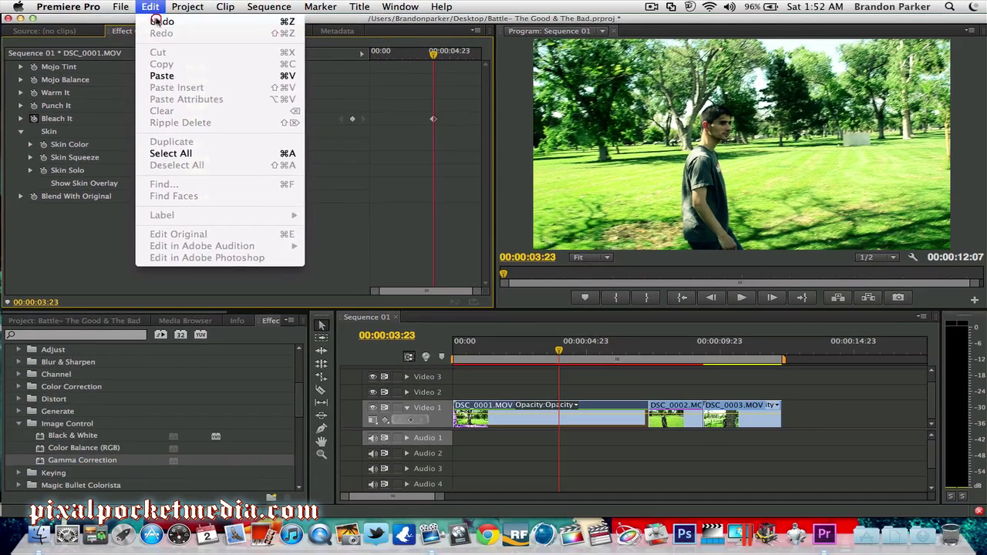
{"action": "left_click", "coordinate": [156, 21]}
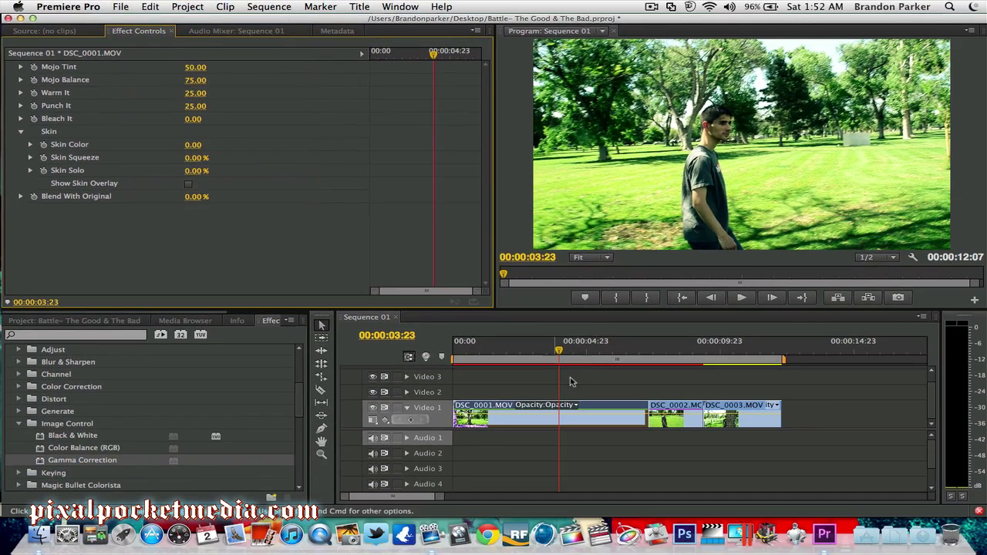
- Look through the list of available video effects and review the second half of DSC_0001.MOV in the sequence
{"action": "left_click", "coordinate": [600, 354]}
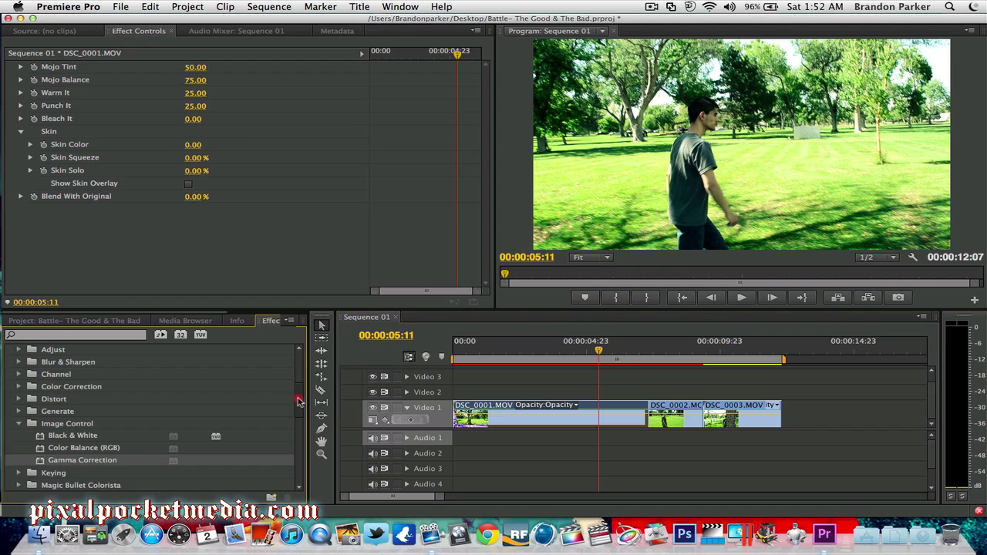
{"action": "scroll", "coordinate": [303, 407], "scroll_direction": "up", "scroll_amount": 5}
{"action": "scroll", "coordinate": [301, 412], "scroll_direction": "down", "scroll_amount": 6}
{"action": "mouse_move", "coordinate": [300, 410]}
{"action": "left_mouse_down"}
{"action": "mouse_move", "coordinate": [301, 463]}
{"action": "mouse_move", "coordinate": [303, 382]}
{"action": "mouse_move", "coordinate": [300, 416]}
{"action": "left_mouse_up"}
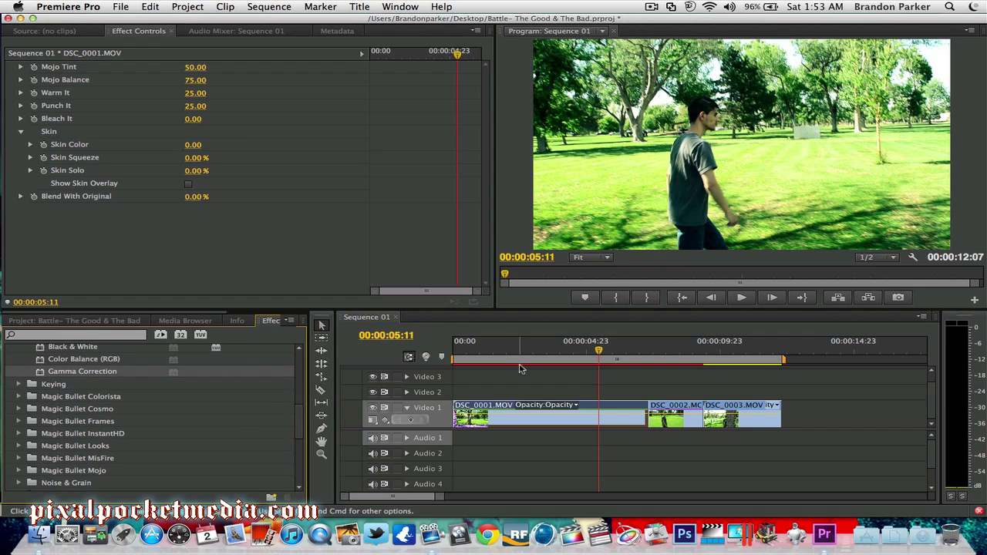
{"action": "left_click", "coordinate": [623, 351]}
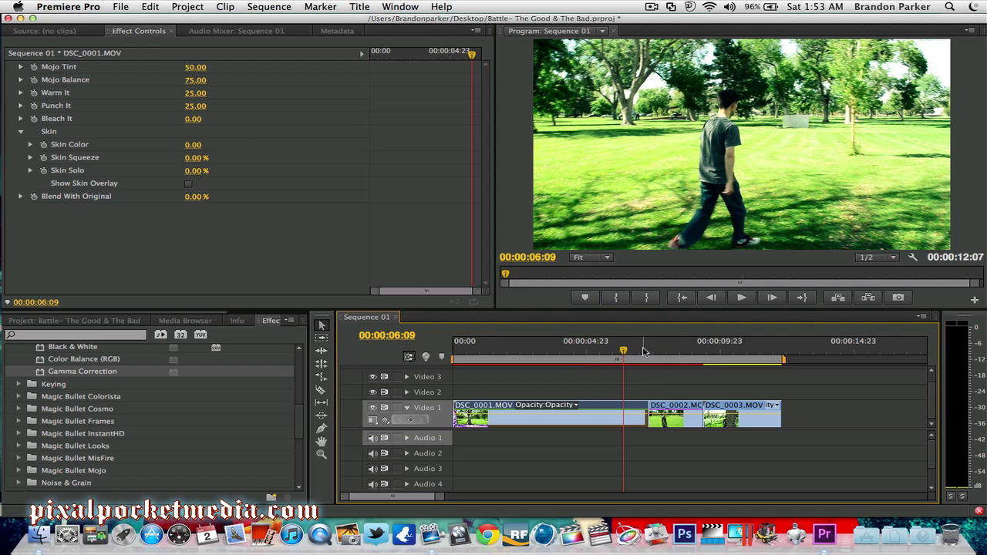
{"action": "left_click", "coordinate": [639, 351]}
{"action": "left_click", "coordinate": [613, 351]}
{"action": "left_click", "coordinate": [593, 351]}
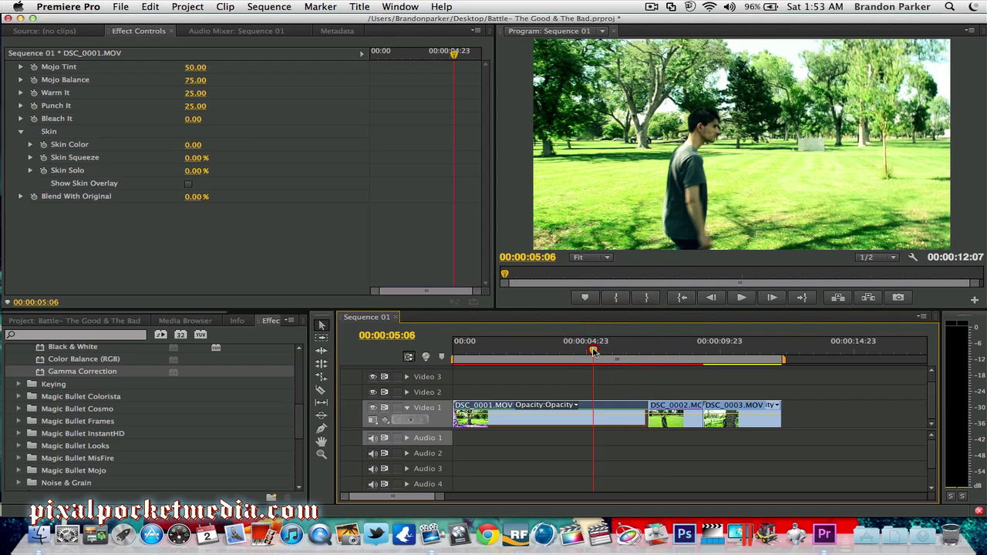
{"action": "left_click", "coordinate": [613, 351]}
{"action": "left_click", "coordinate": [619, 351]}
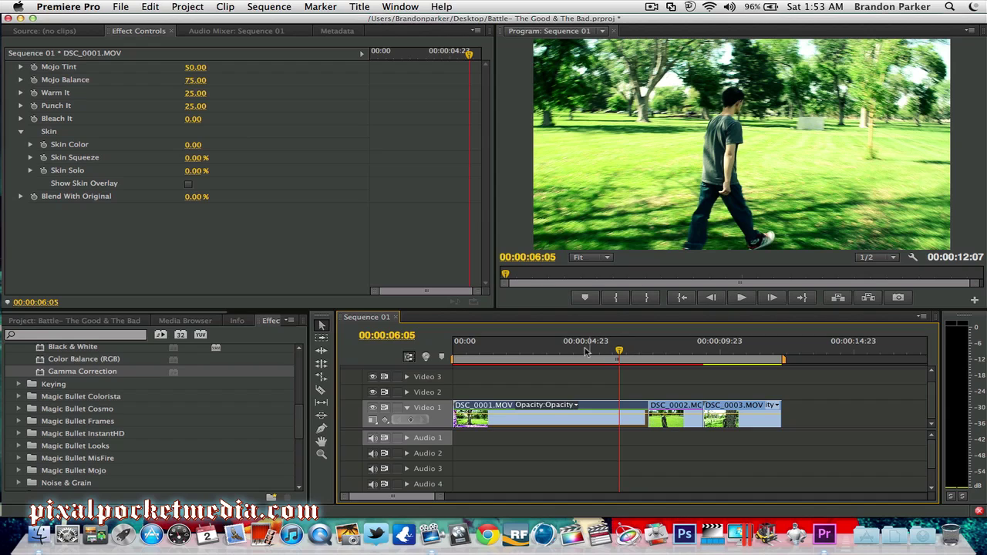
- Add a keyframe for Mojo's Bleach It on DSC_0001.MOV at 00:00:05:11 and set its value to 75
{"action": "mouse_move", "coordinate": [516, 367]}
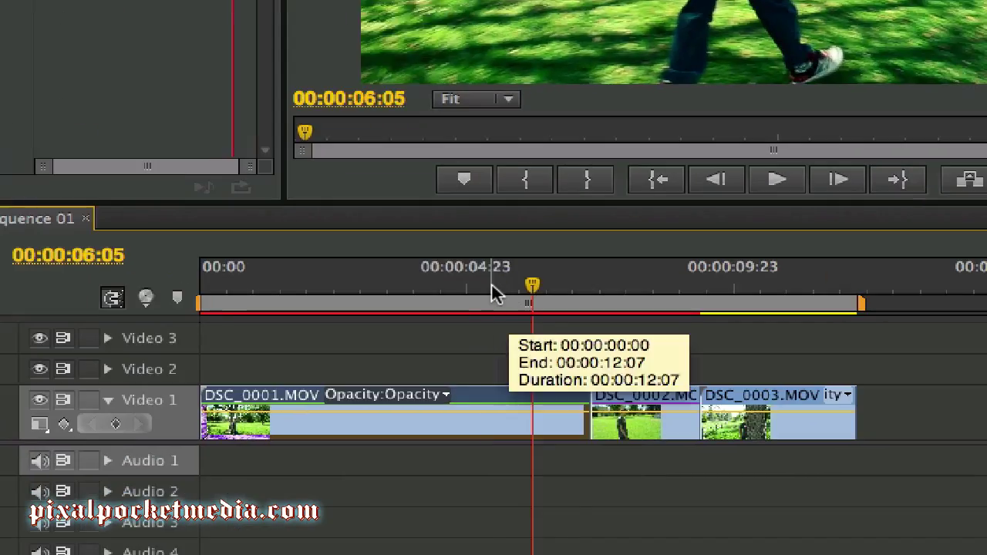
{"action": "left_click", "coordinate": [491, 286]}
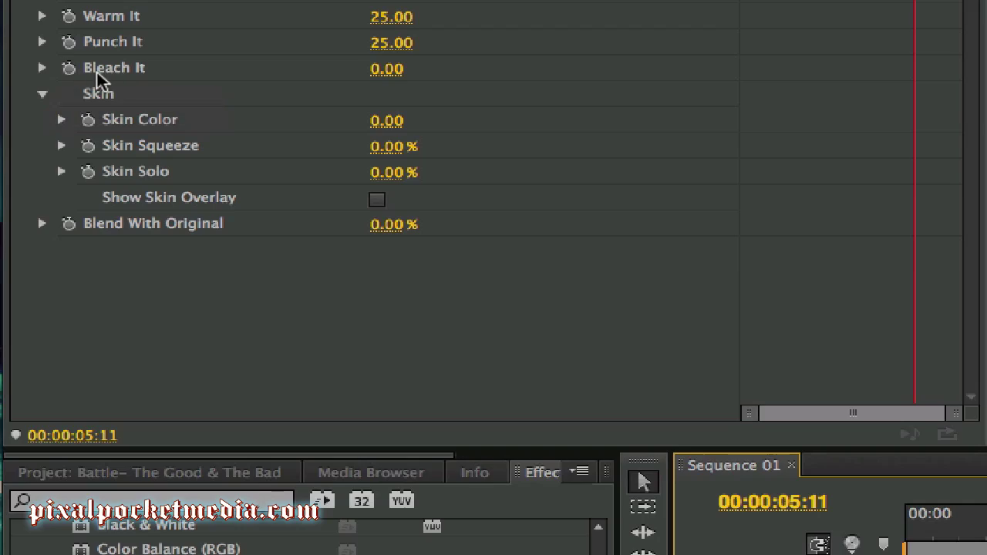
{"action": "left_click", "coordinate": [70, 69]}
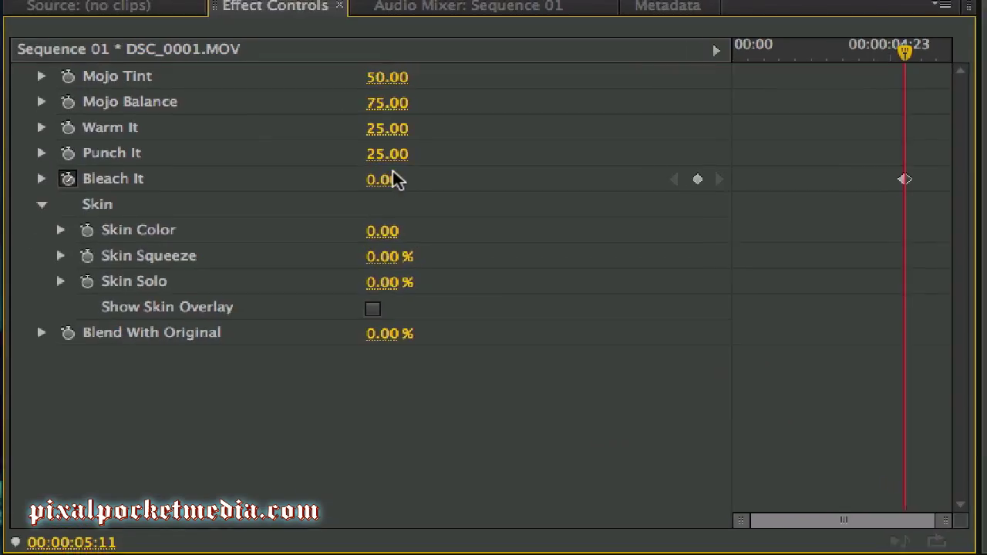
{"action": "left_click_drag", "start_coordinate": [385, 180], "coordinate": [439, 180]}
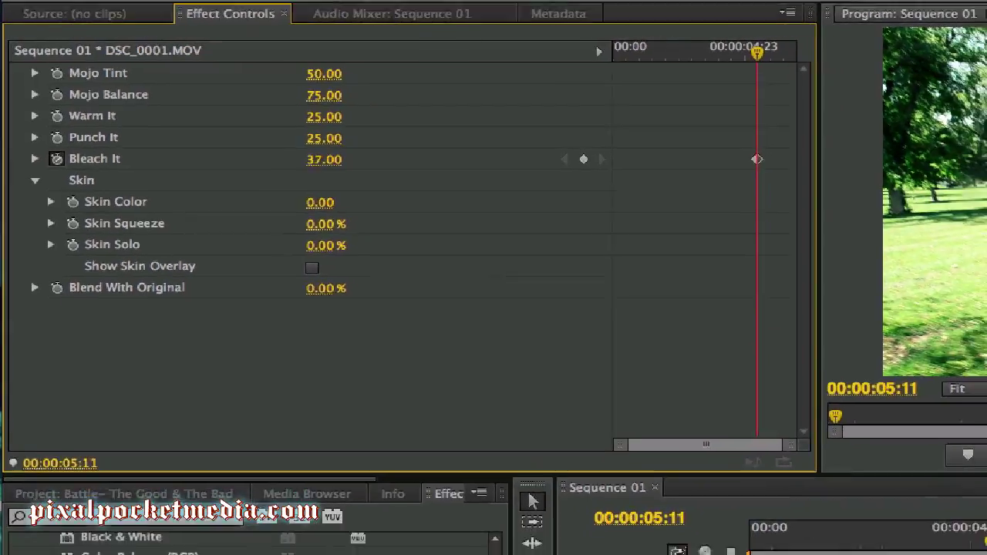
{"action": "left_click_drag", "start_coordinate": [370, 160], "coordinate": [416, 160]}
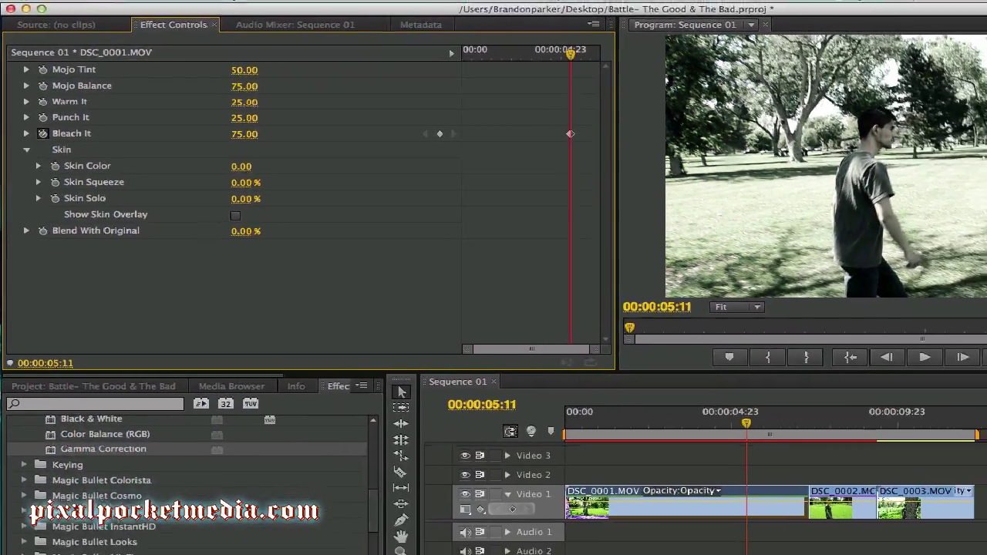
- Add a keyframe for Mojo's Bleach It on DSC_0001.MOV at 00:00:00:01 and set its value to 0
{"action": "left_click", "coordinate": [713, 424]}
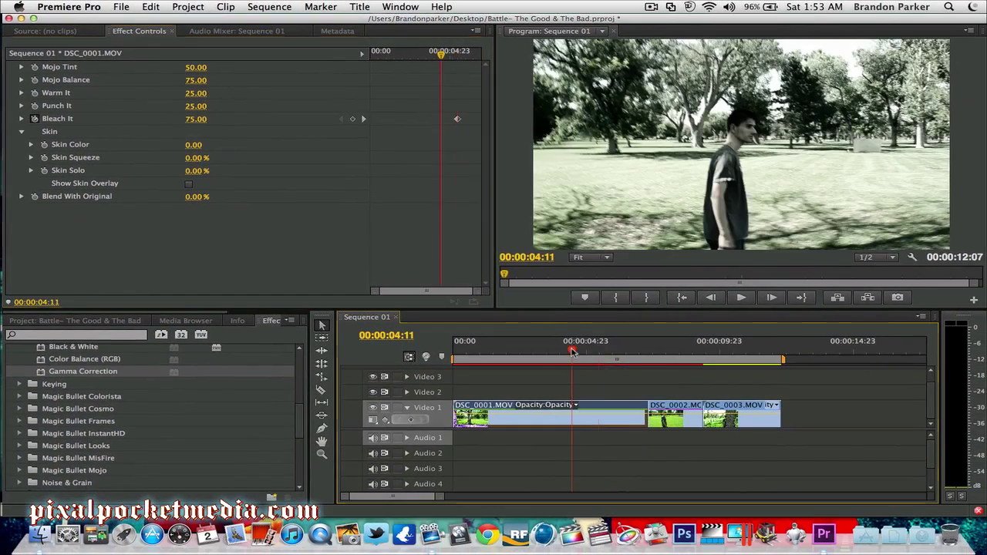
{"action": "left_click_drag", "start_coordinate": [571, 351], "coordinate": [537, 352]}
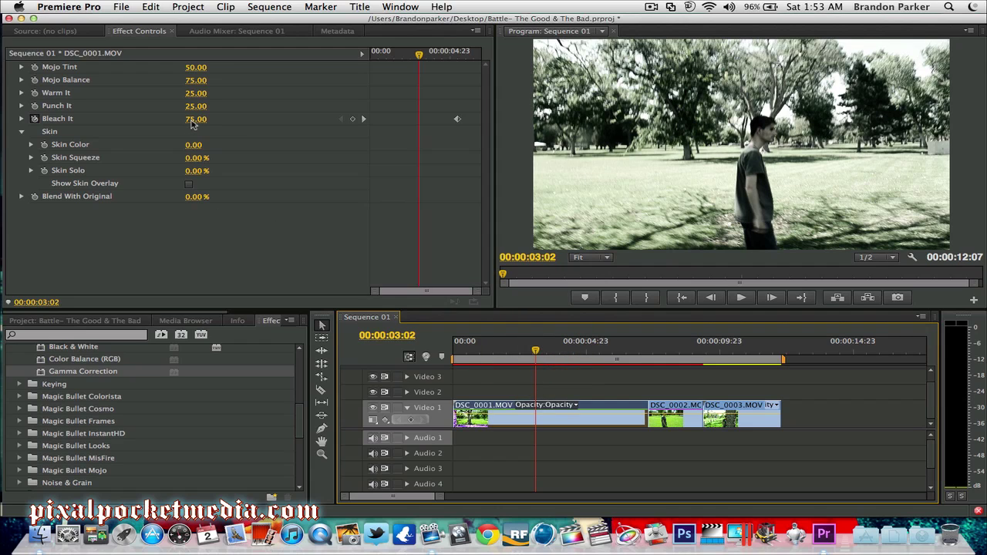
{"action": "left_click", "coordinate": [455, 356]}
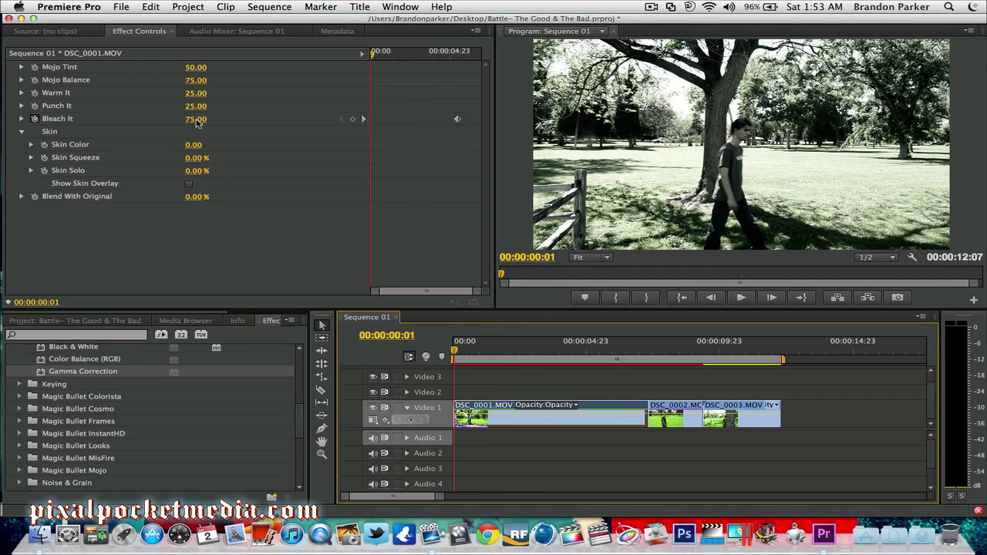
{"action": "left_click_drag", "start_coordinate": [196, 120], "coordinate": [159, 121]}
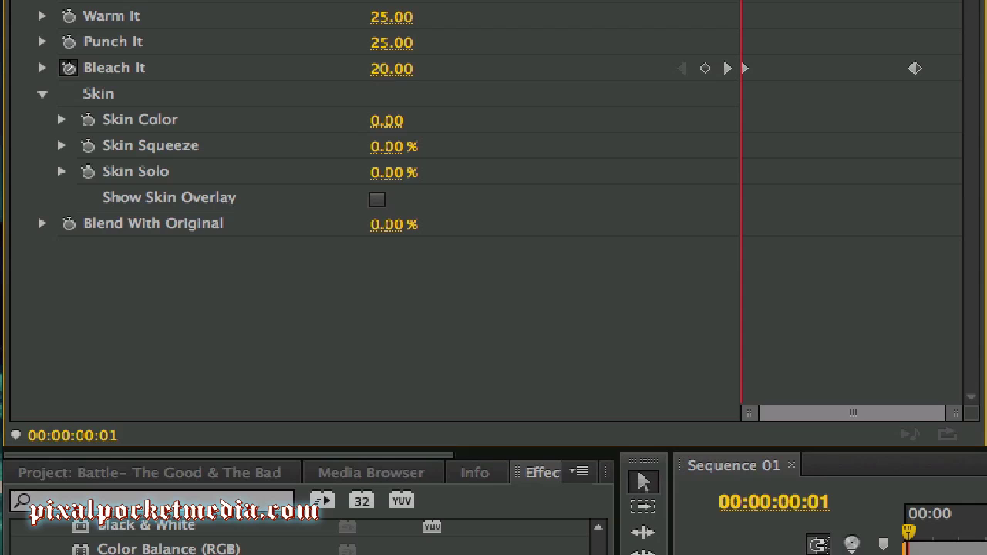
{"action": "left_click_drag", "start_coordinate": [391, 68], "coordinate": [377, 68]}
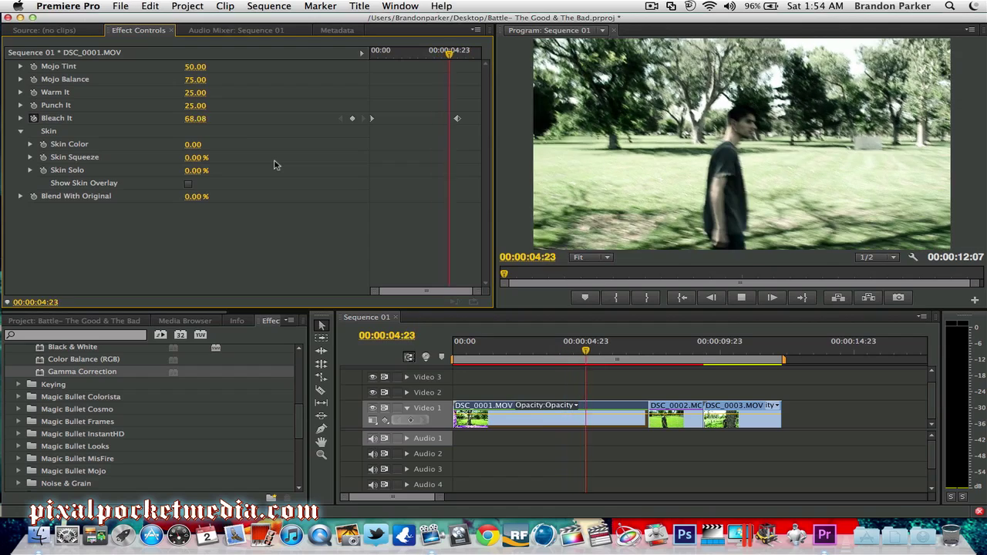
- Play the sequence repeatedly from its start to review the animated Bleach It effect on DSC_0001.MOV
{"action": "key", "text": "space"}
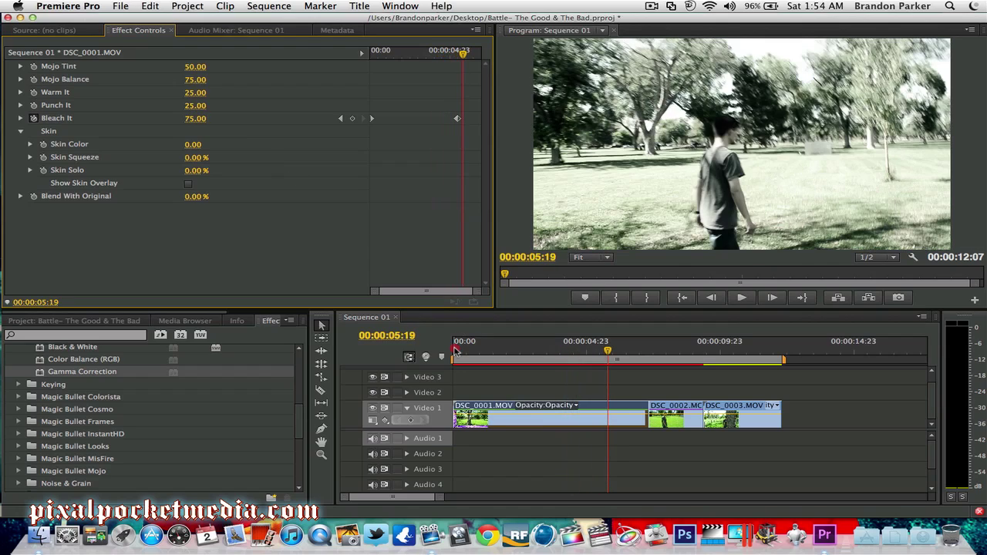
{"action": "left_click", "coordinate": [455, 351]}
{"action": "key", "text": "space"}
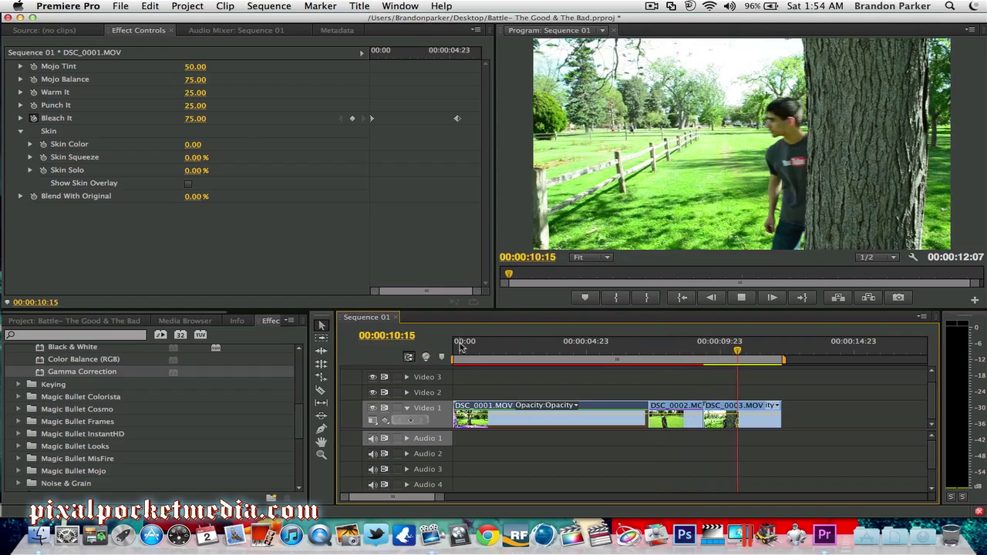
{"action": "key", "text": "space"}
{"action": "left_click", "coordinate": [455, 352]}
{"action": "key", "text": "space"}
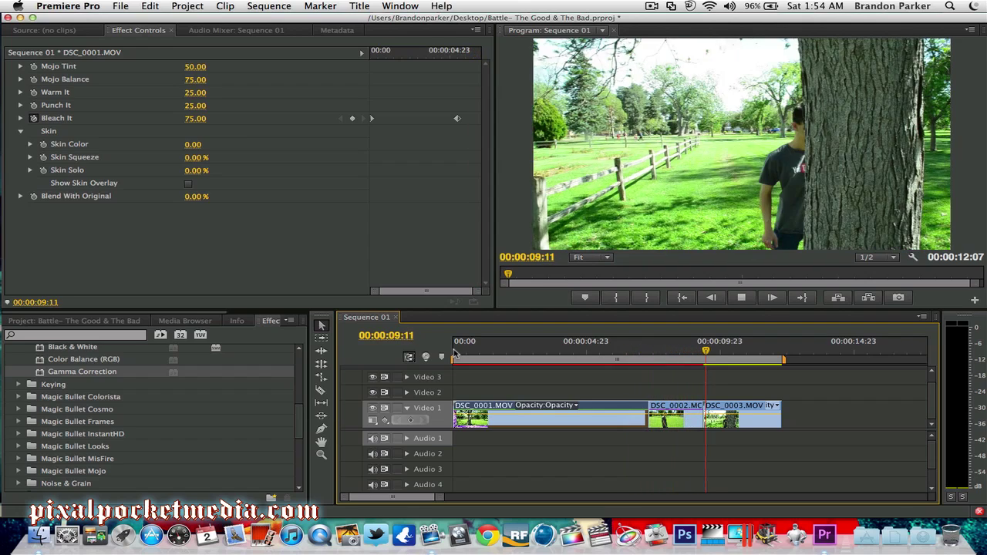
{"action": "key", "text": "space"}
{"action": "left_click", "coordinate": [455, 353]}
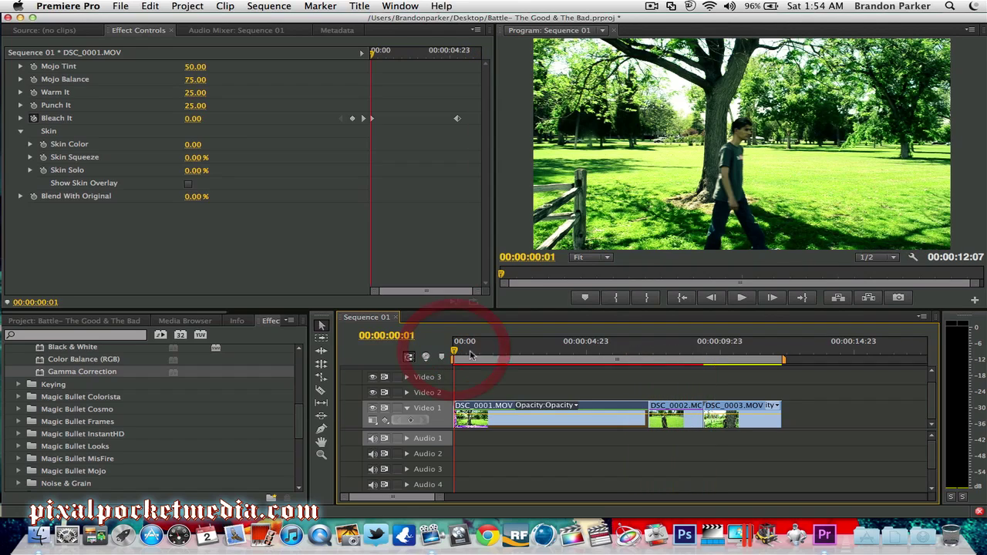
- Scrub through DSC_0001.MOV and DSC_0002.MOV to examine how Bleach It changes between its keyframes and compare the clips' looks
{"action": "left_click", "coordinate": [556, 352]}
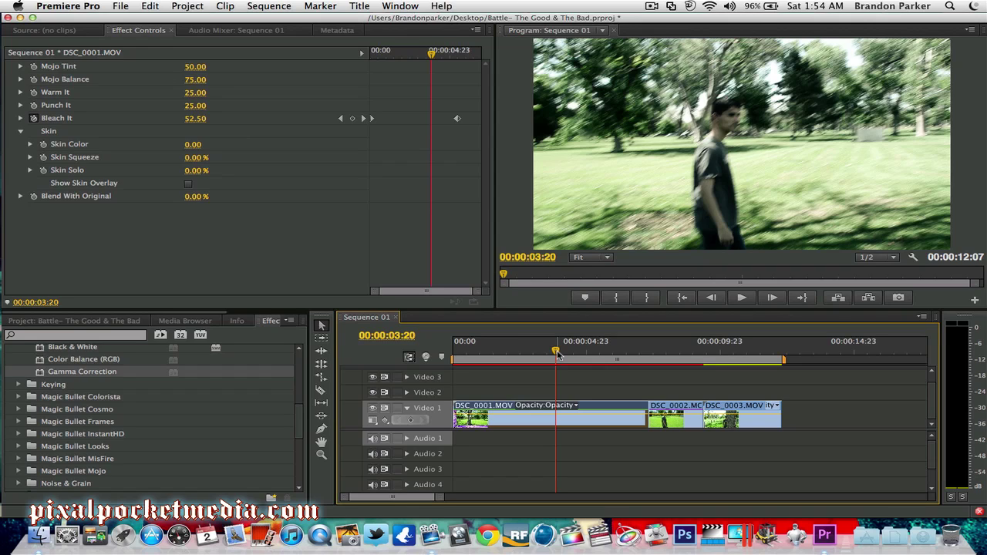
{"action": "left_click_drag", "start_coordinate": [578, 348], "coordinate": [611, 349]}
{"action": "left_click", "coordinate": [653, 350]}
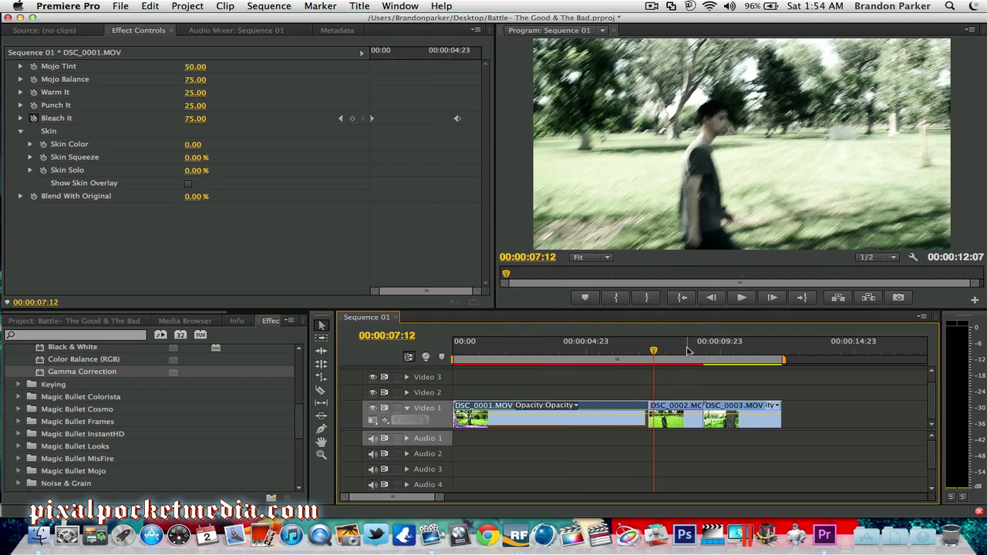
{"action": "left_click", "coordinate": [672, 350]}
{"action": "left_click", "coordinate": [611, 348]}
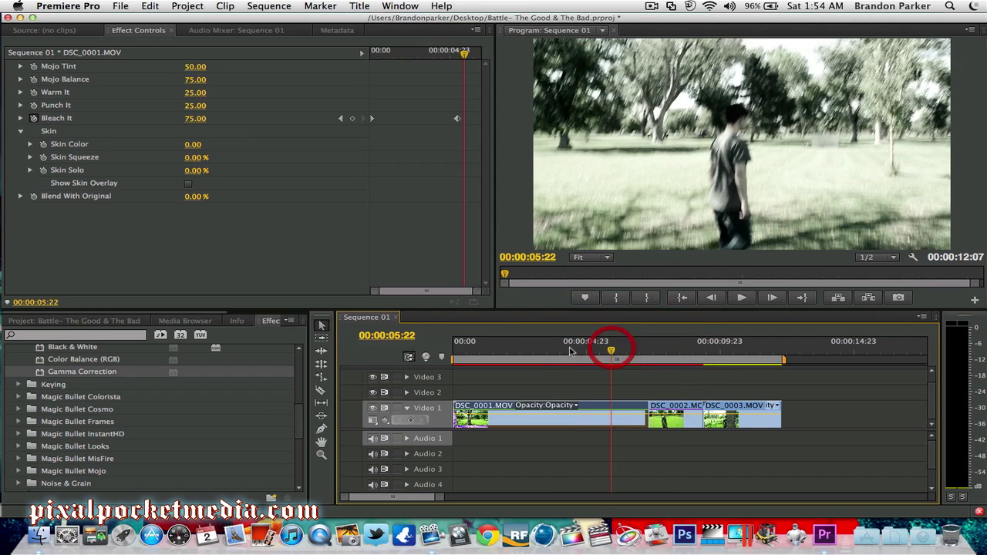
{"action": "left_click", "coordinate": [501, 350]}
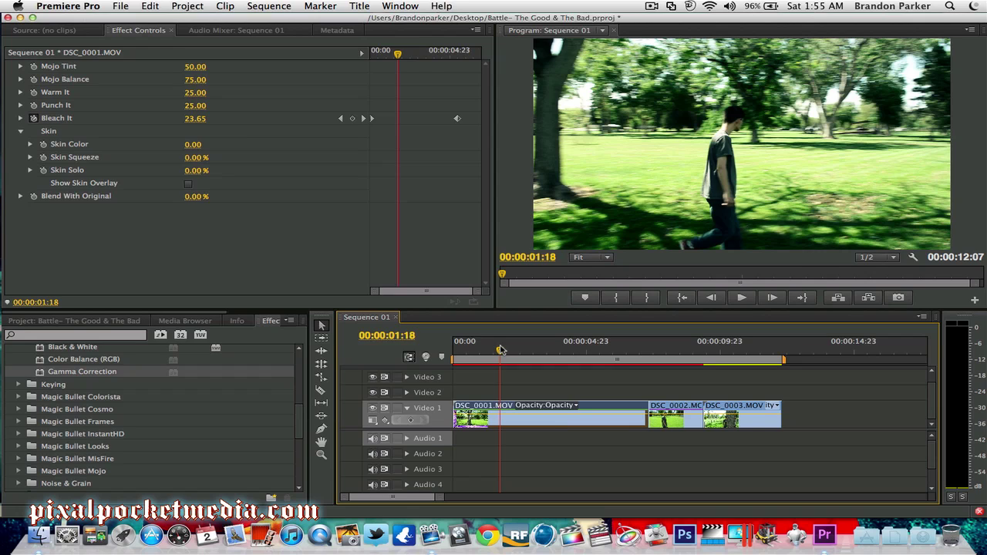
{"action": "left_click_drag", "start_coordinate": [500, 350], "coordinate": [543, 350]}
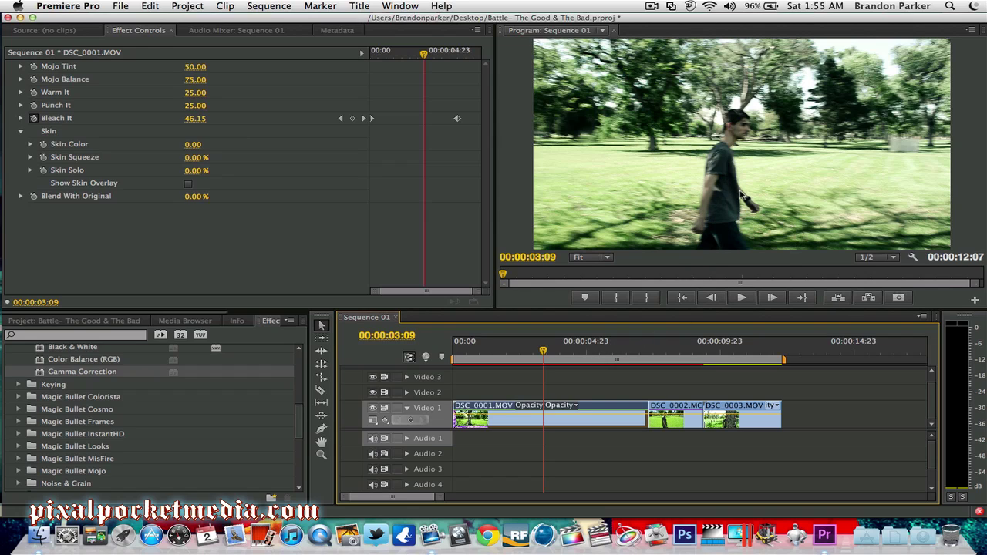
{"action": "left_click", "coordinate": [603, 350]}
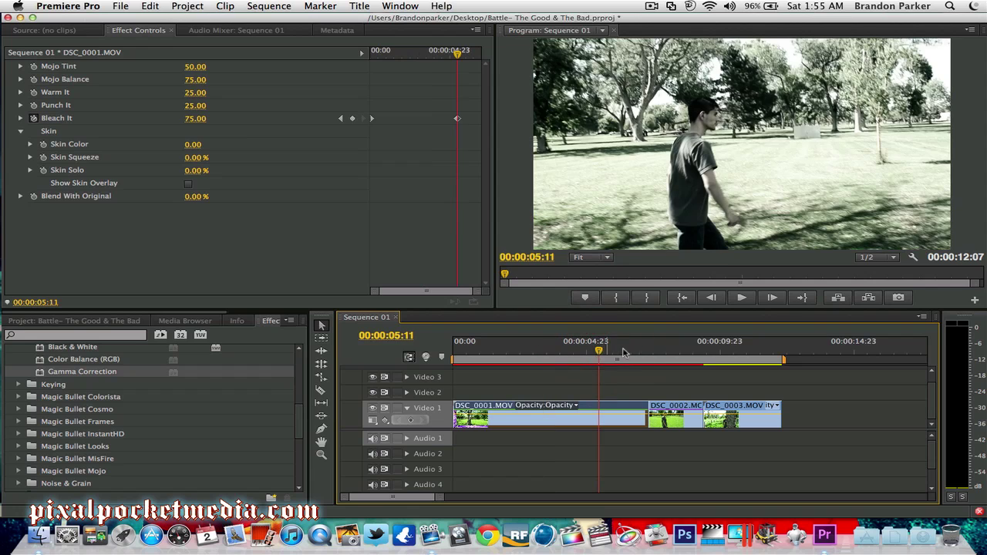
{"action": "left_click", "coordinate": [630, 351]}
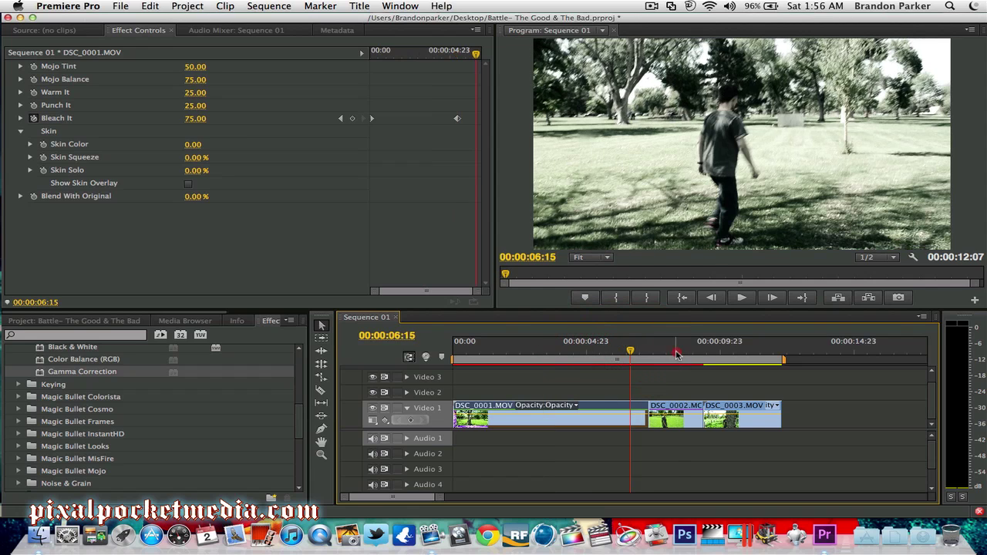
{"action": "left_click", "coordinate": [621, 351]}
{"action": "left_click", "coordinate": [588, 350]}
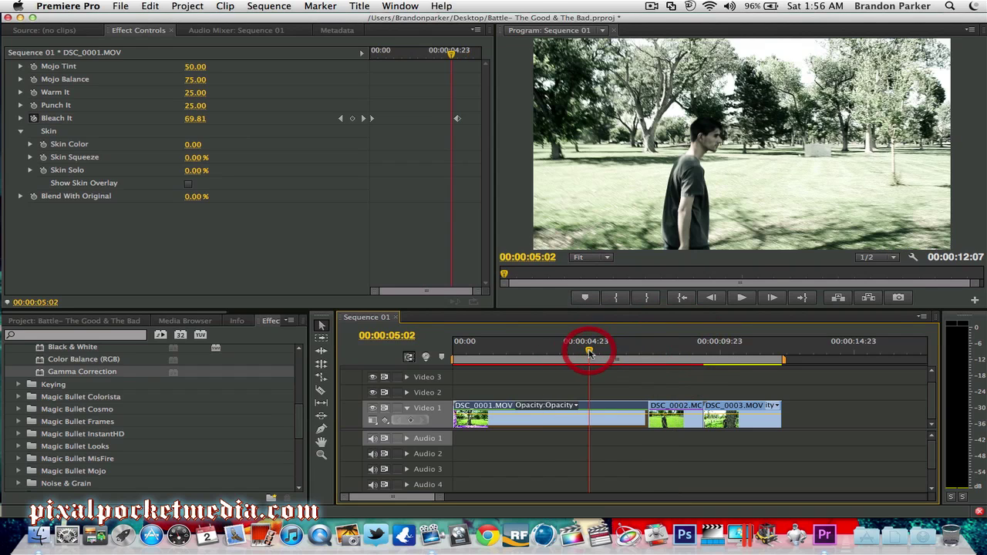
{"action": "left_click", "coordinate": [544, 351]}
{"action": "left_click", "coordinate": [508, 351]}
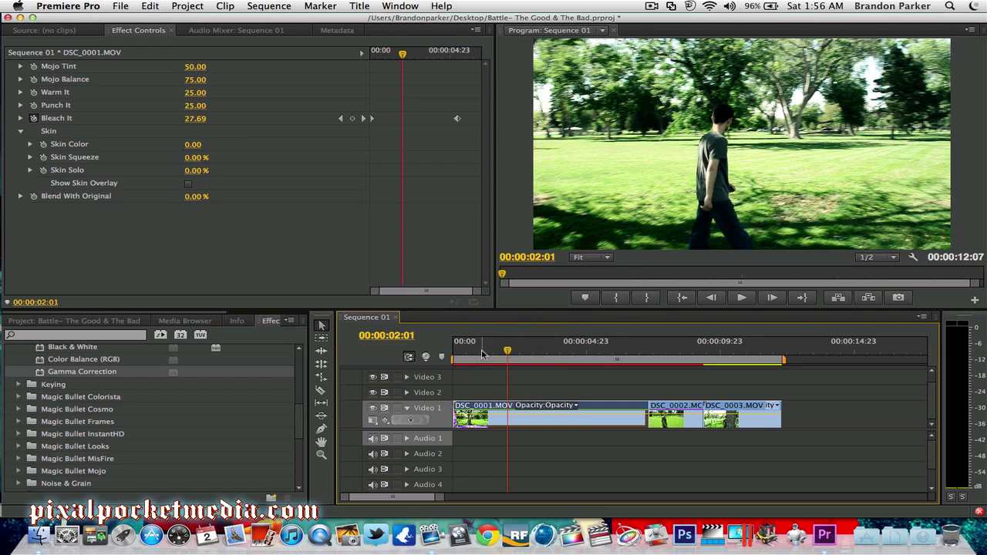
{"action": "left_click", "coordinate": [629, 351]}
{"action": "left_click", "coordinate": [656, 351]}
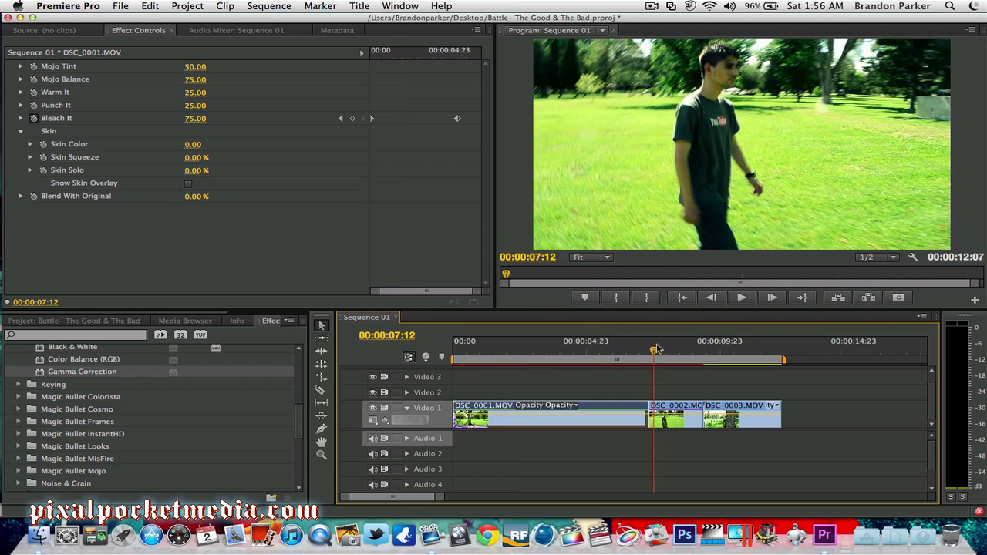
{"action": "left_click", "coordinate": [688, 351]}
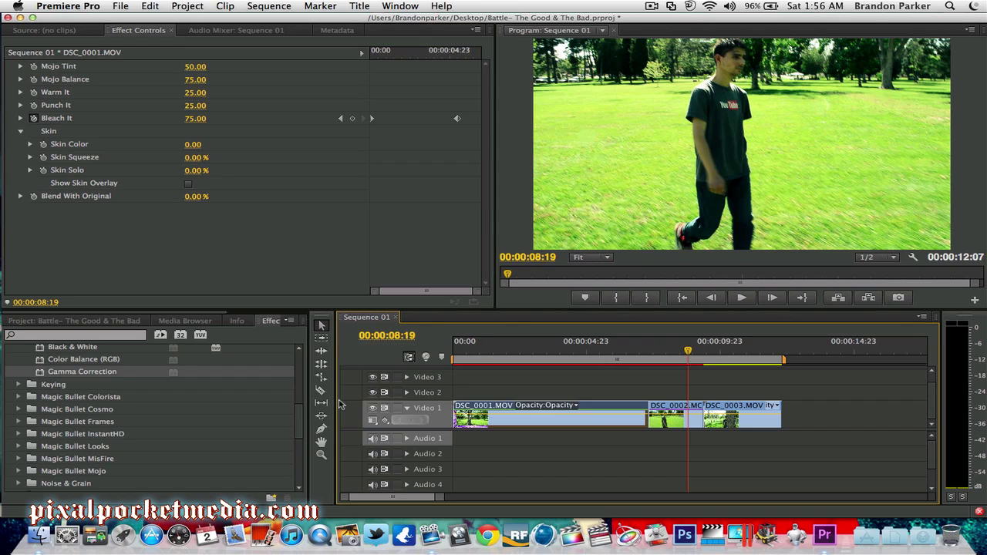
- Browse the Convolution Kernel effect presets and check several frames of DSC_0001.MOV between 00:00:05:23 and 00:00:02:01
{"action": "left_click_drag", "start_coordinate": [301, 420], "coordinate": [298, 359]}
{"action": "left_click", "coordinate": [18, 363]}
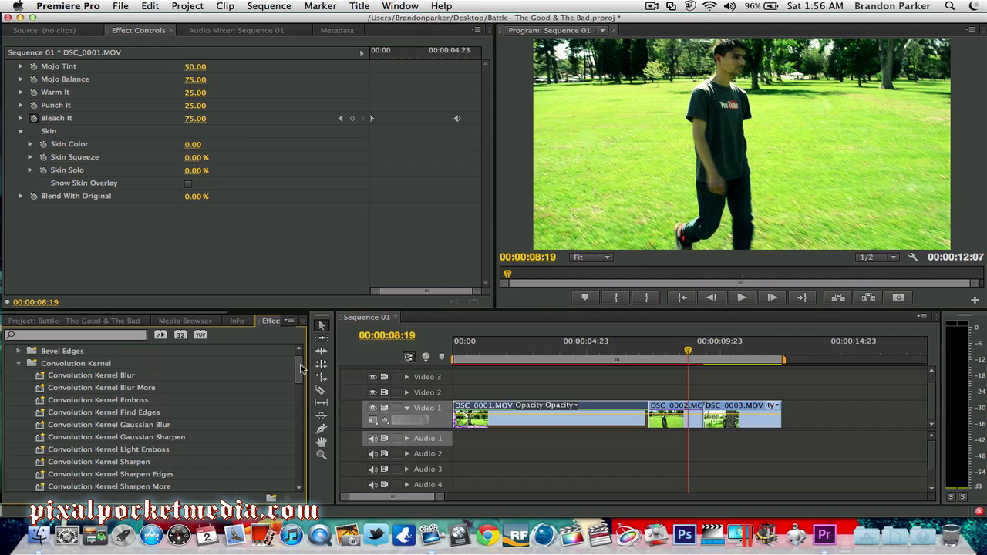
{"action": "left_click_drag", "start_coordinate": [300, 370], "coordinate": [298, 377]}
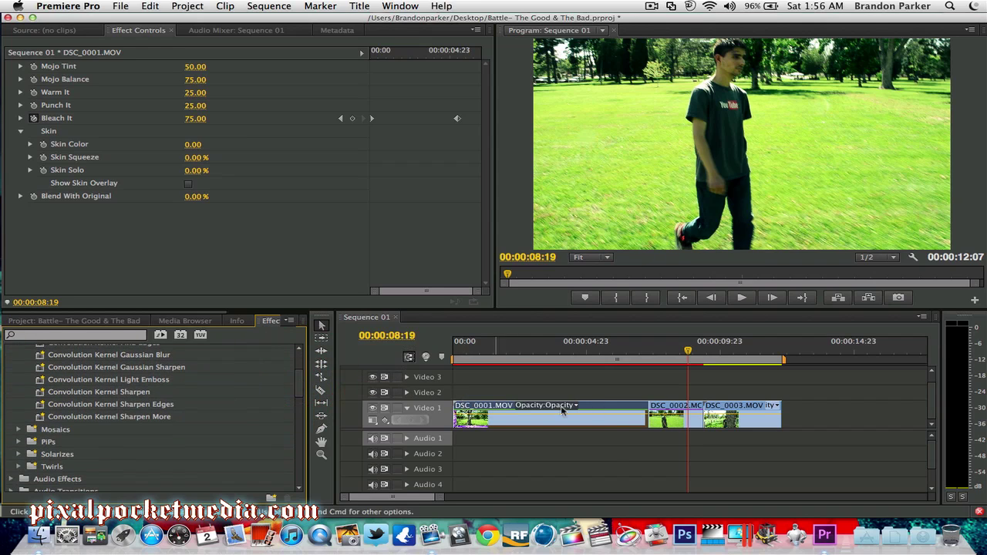
{"action": "left_click", "coordinate": [613, 353]}
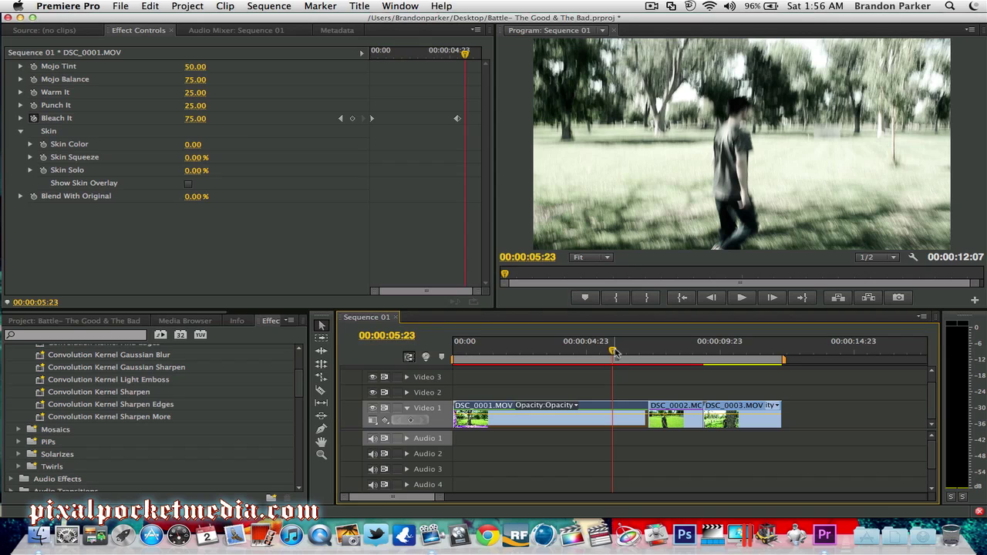
{"action": "left_click", "coordinate": [576, 352]}
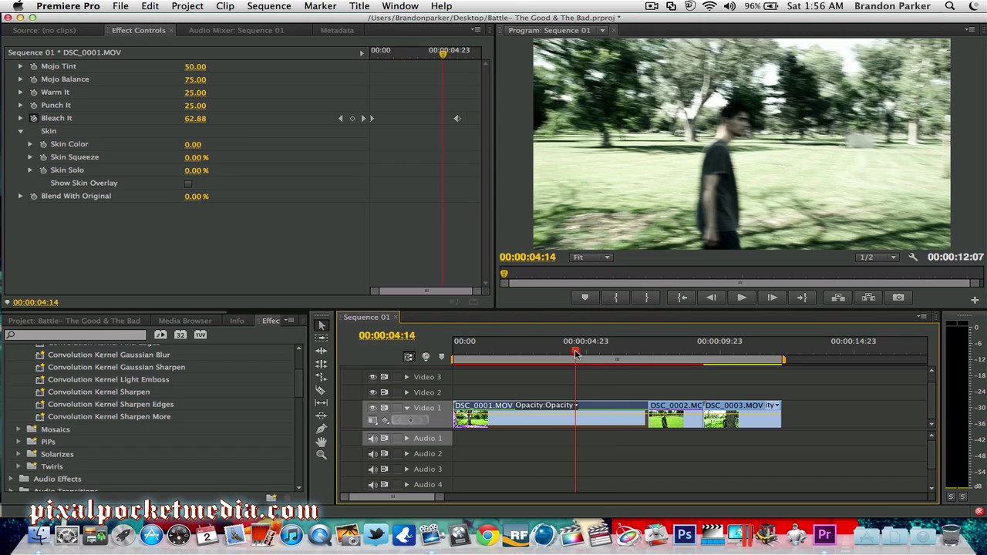
{"action": "left_click", "coordinate": [507, 351]}
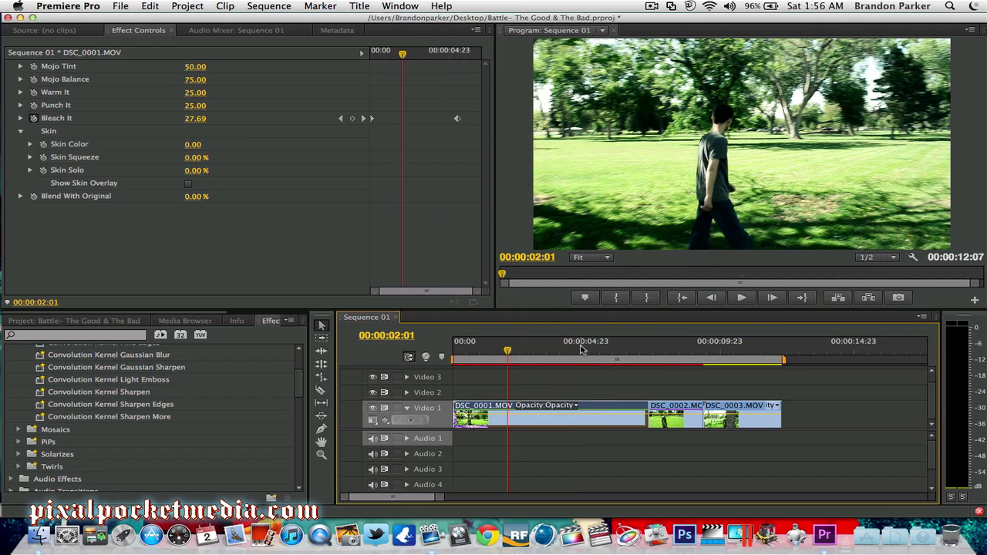